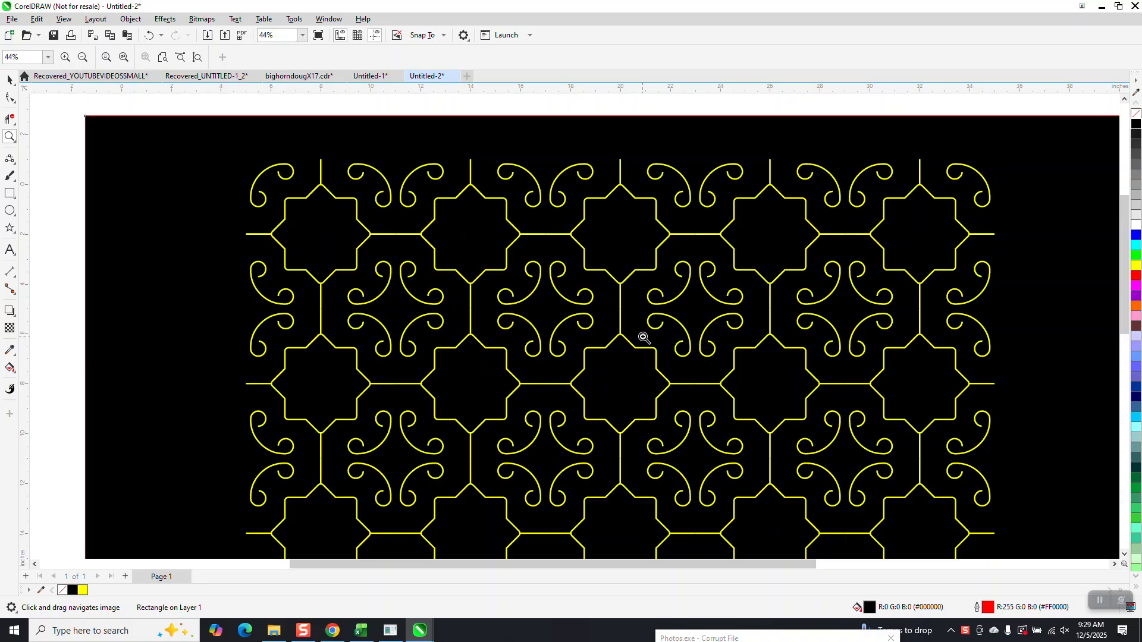
Step: Move the finished black-and-yellow pattern off the page to leave the drawing page empty
scroll(646, 405, down, 1)
scroll(607, 334, down, 5)
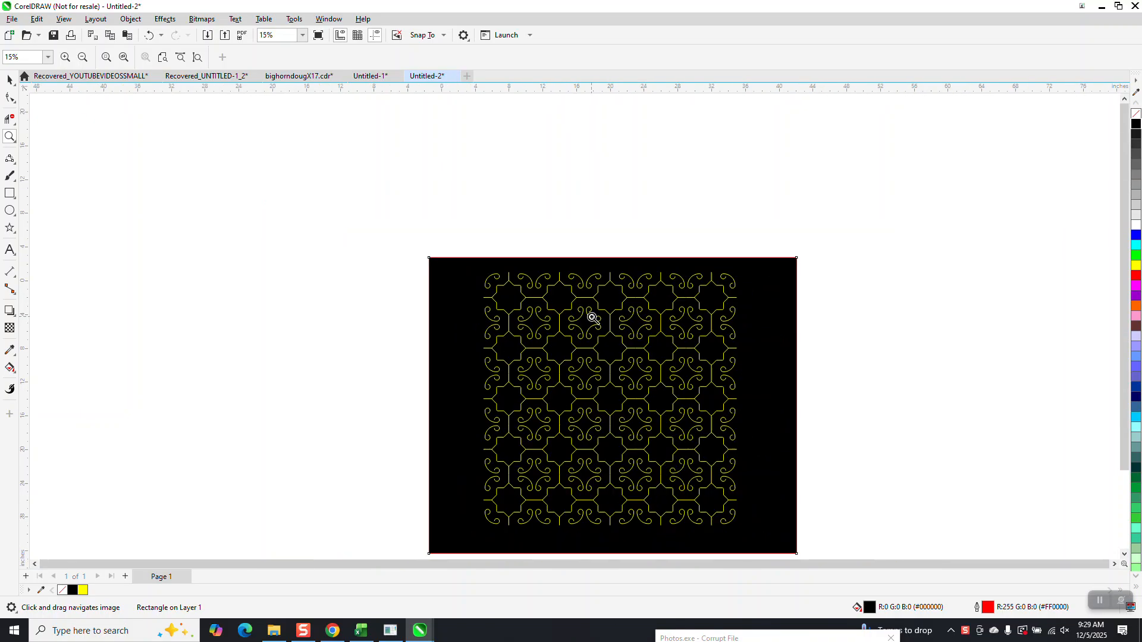
click(10, 79)
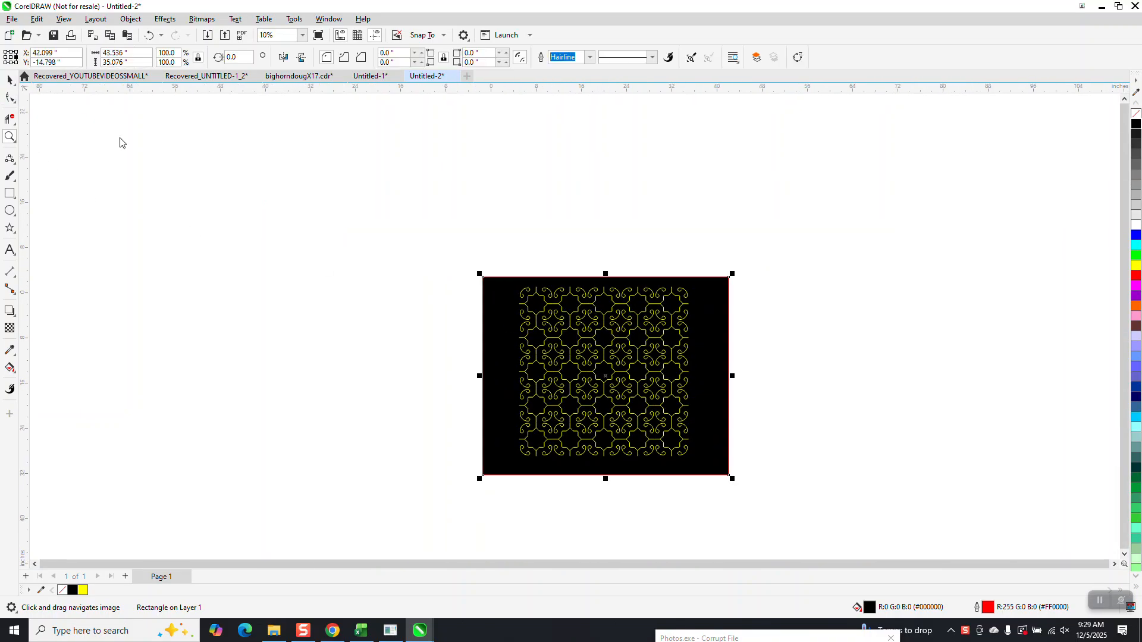
drag(452, 269, 748, 477)
drag(670, 410, 960, 291)
click(10, 136)
drag(479, 270, 776, 474)
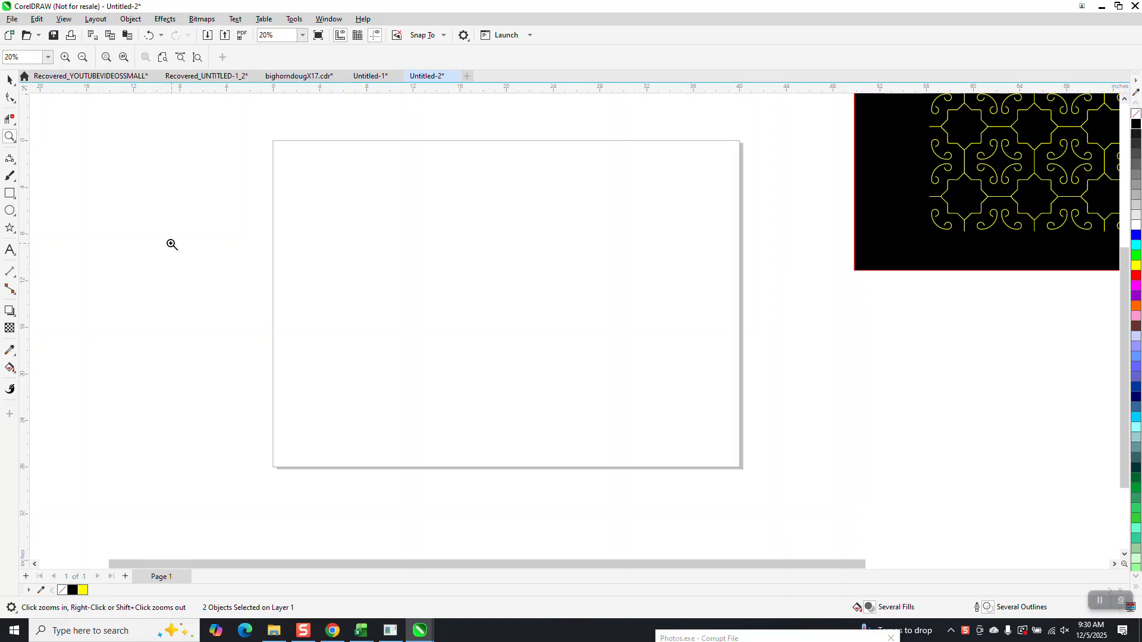
Step: Draw a square about 10.45 inches wide and centre it on the page
click(9, 193)
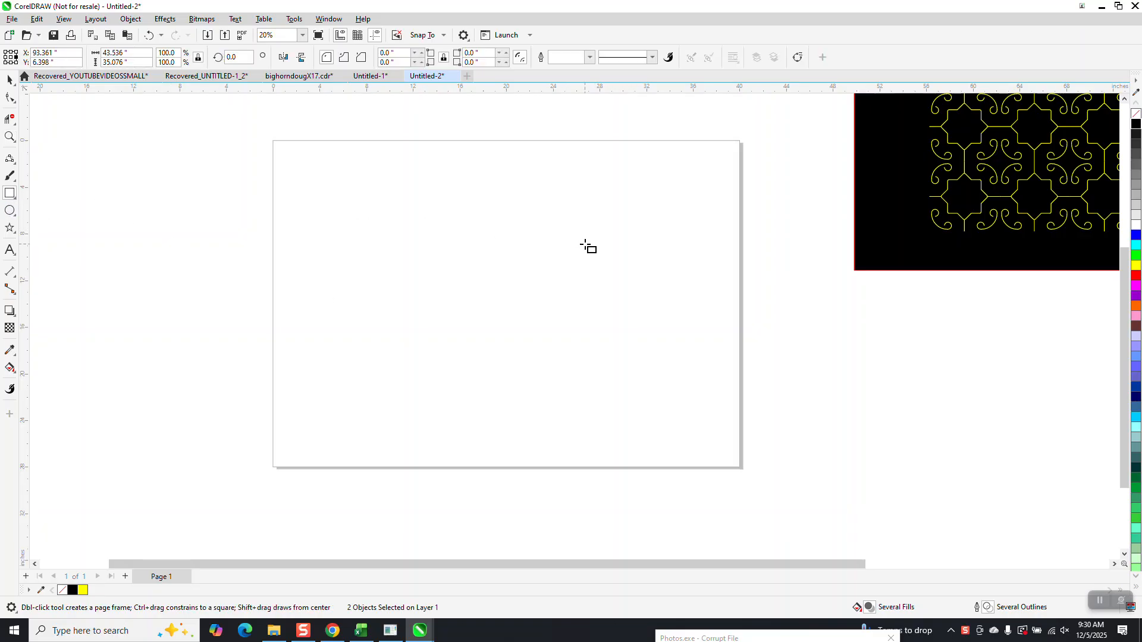
drag(585, 244, 485, 365)
key(p)
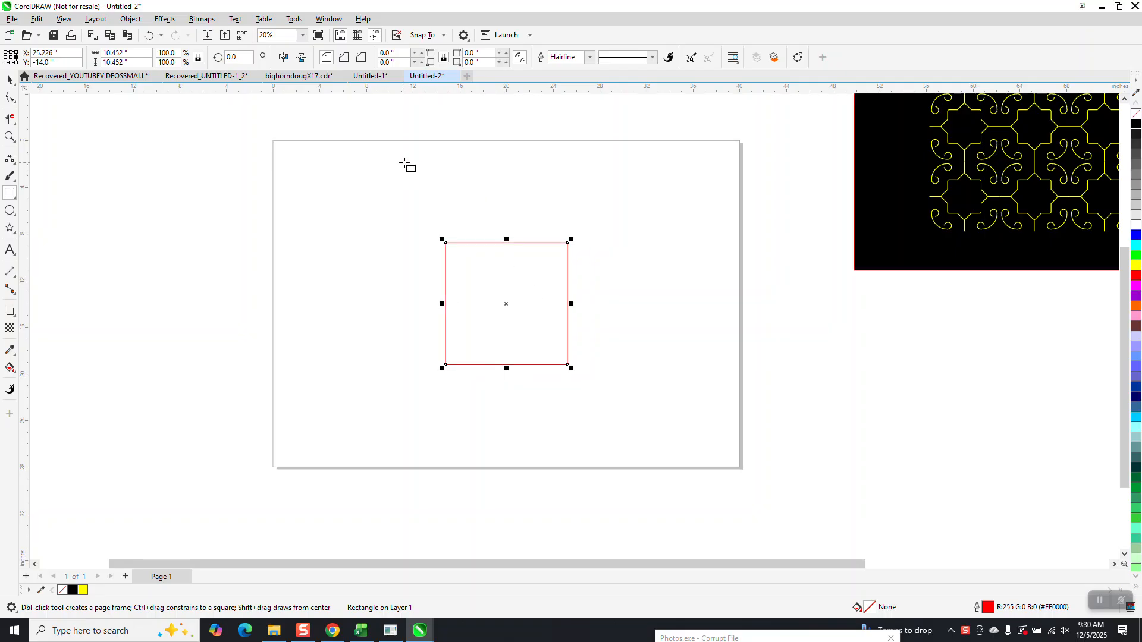
Step: Add a copy of the square rotated 45 degrees and weld both squares into one eight-pointed star
click(250, 58)
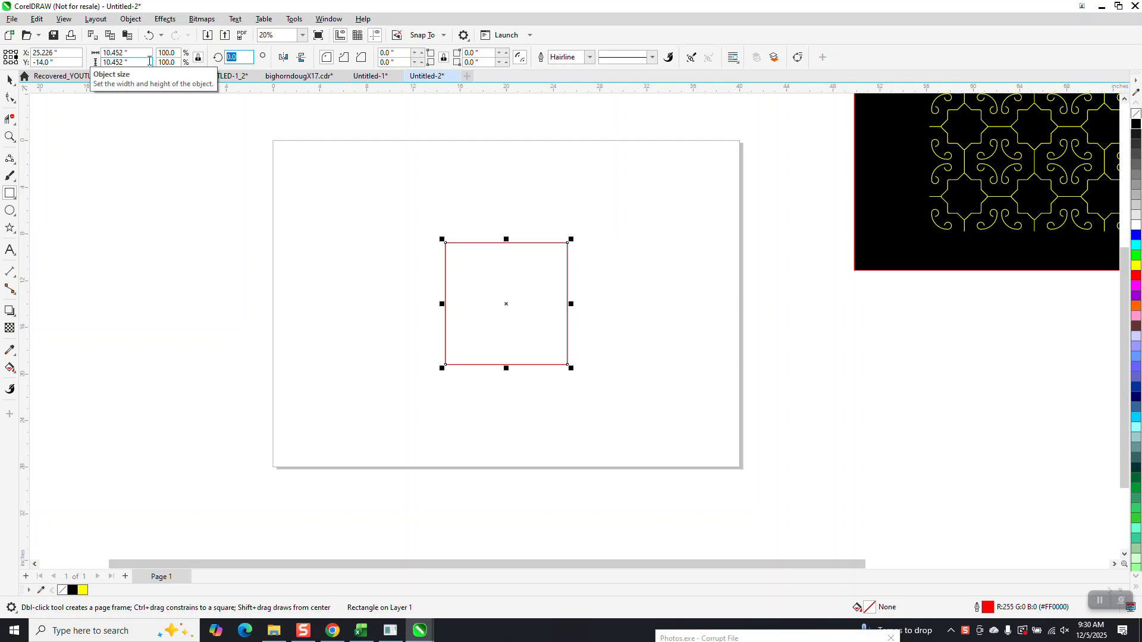
key(Return)
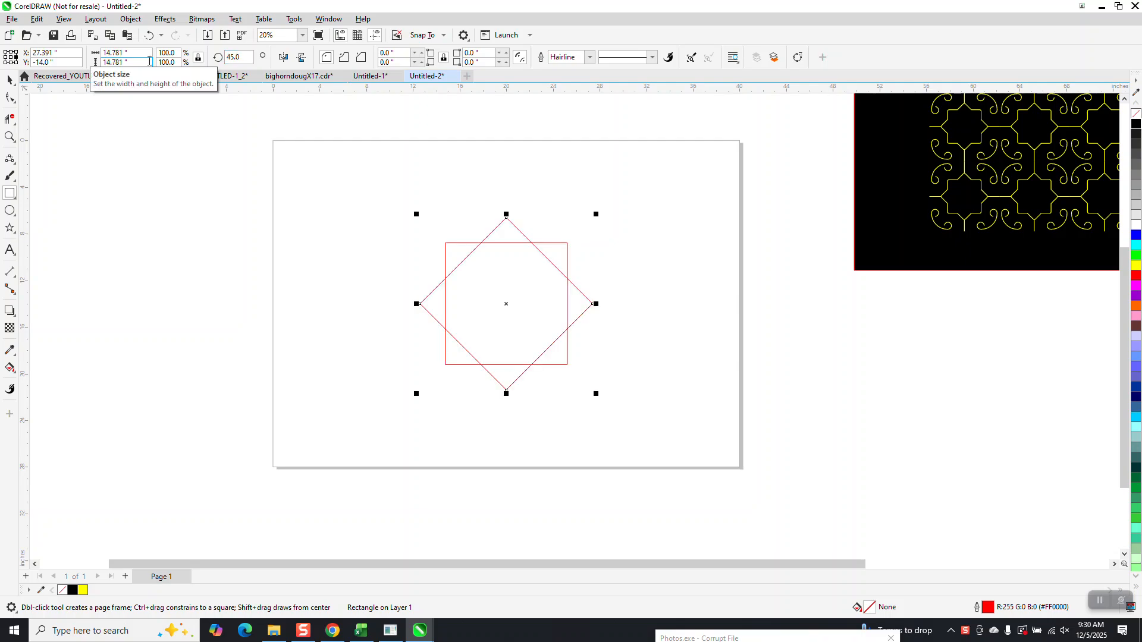
click(9, 80)
drag(331, 182, 427, 290)
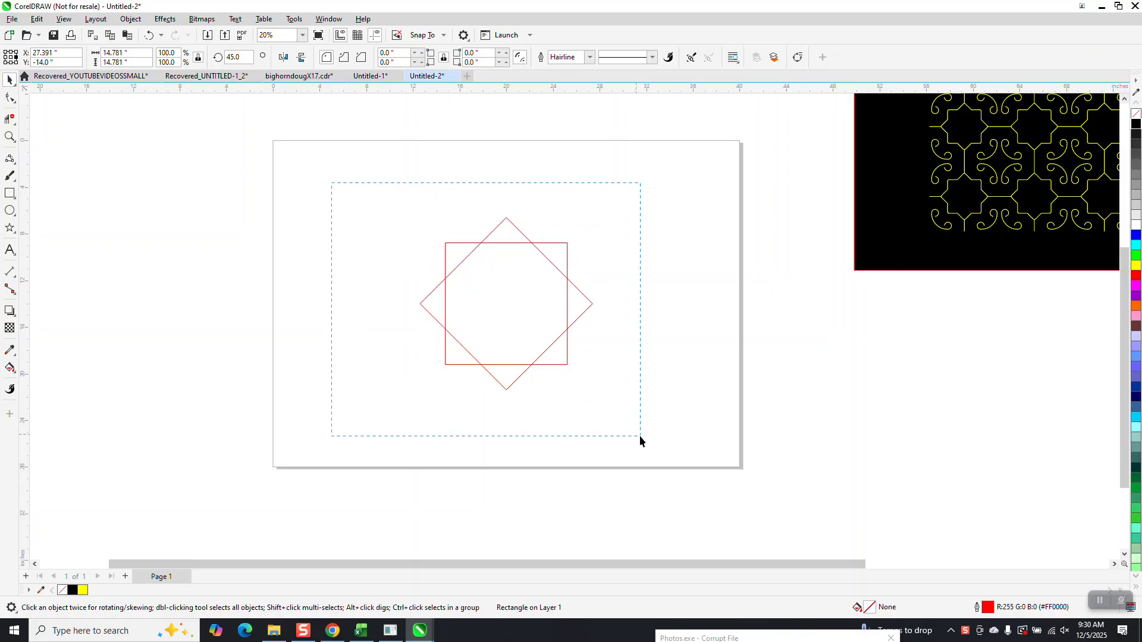
drag(640, 436, 640, 437)
click(327, 58)
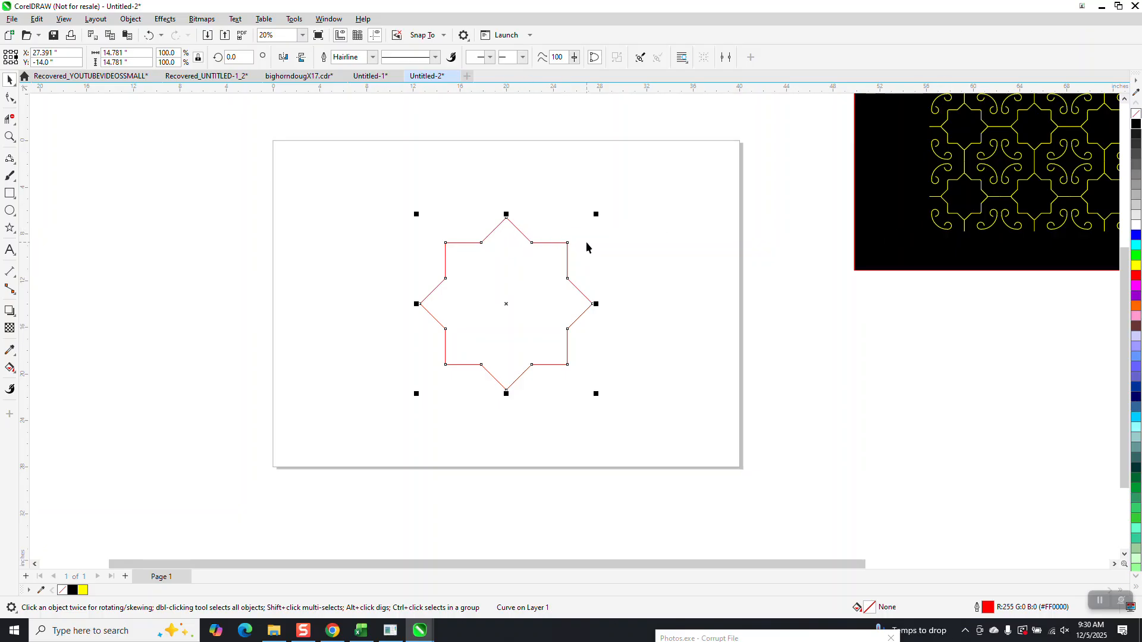
Step: Round the star's eight outer corners with a 0.5-inch fillet, leaving the inner corners sharp
click(9, 97)
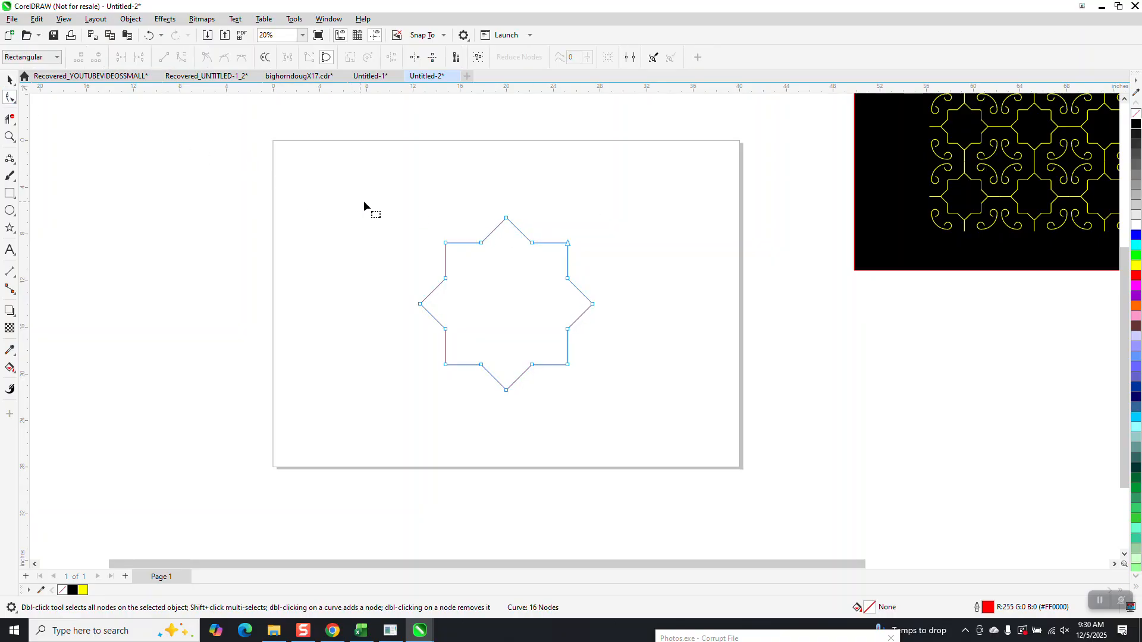
drag(504, 343, 505, 344)
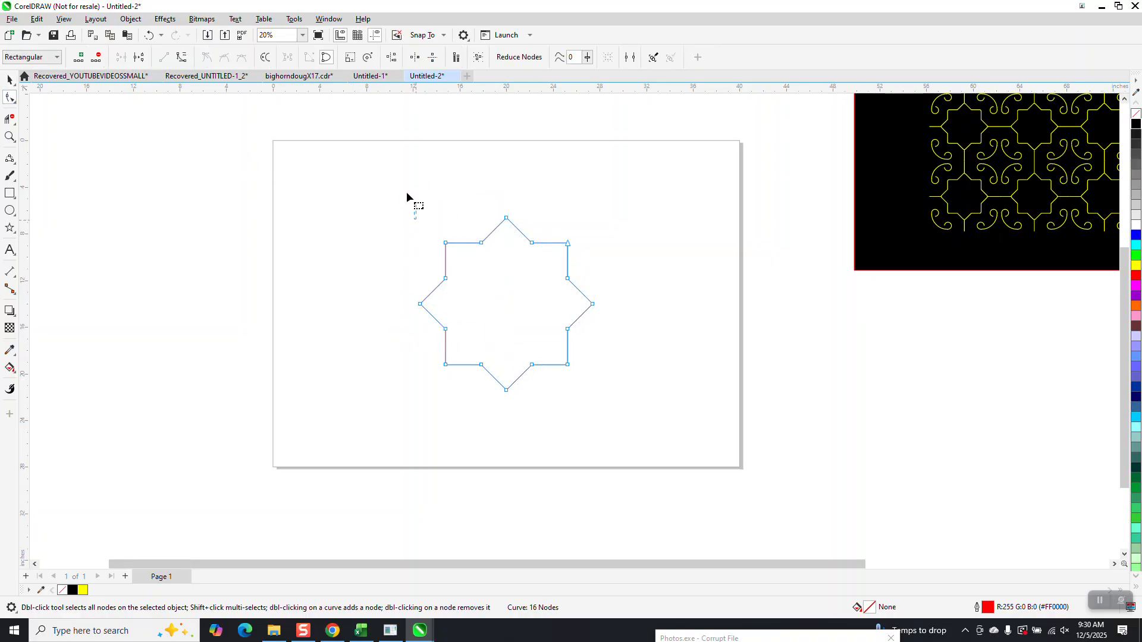
click(328, 19)
mouse_move(361, 177)
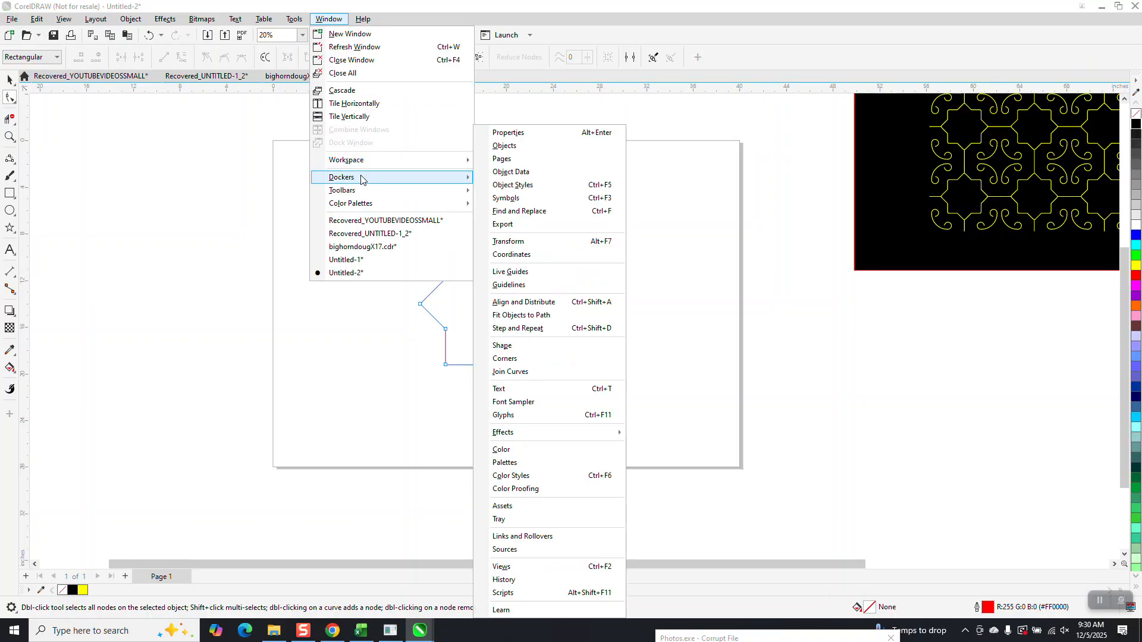
click(520, 358)
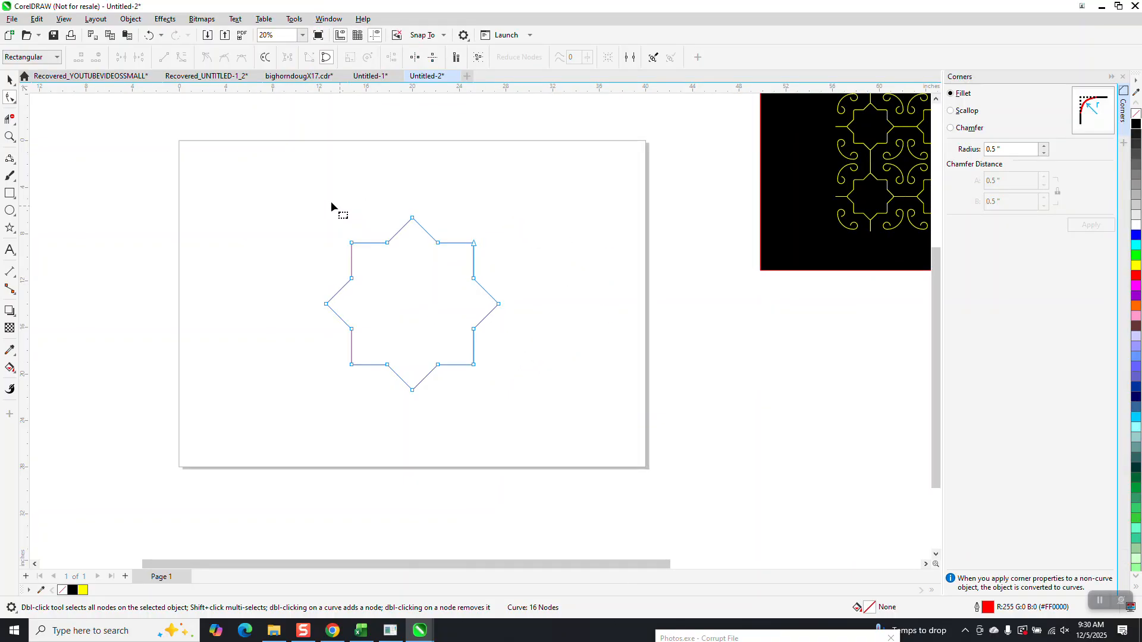
drag(316, 202, 534, 404)
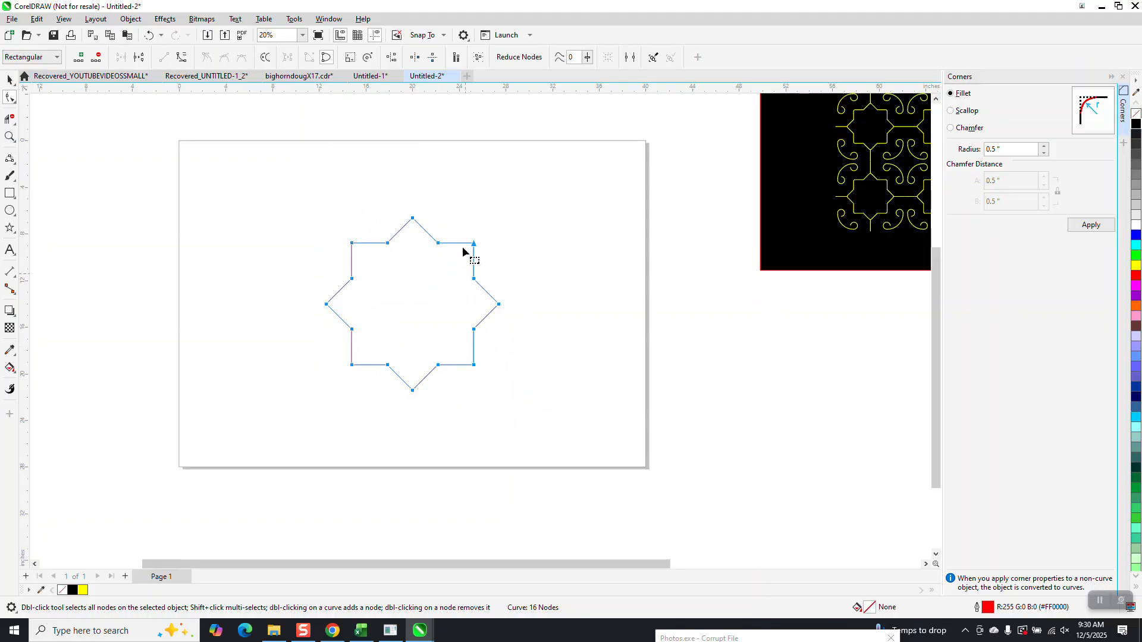
drag(452, 240, 380, 376)
drag(343, 270, 425, 331)
click(1090, 225)
click(15, 85)
click(213, 179)
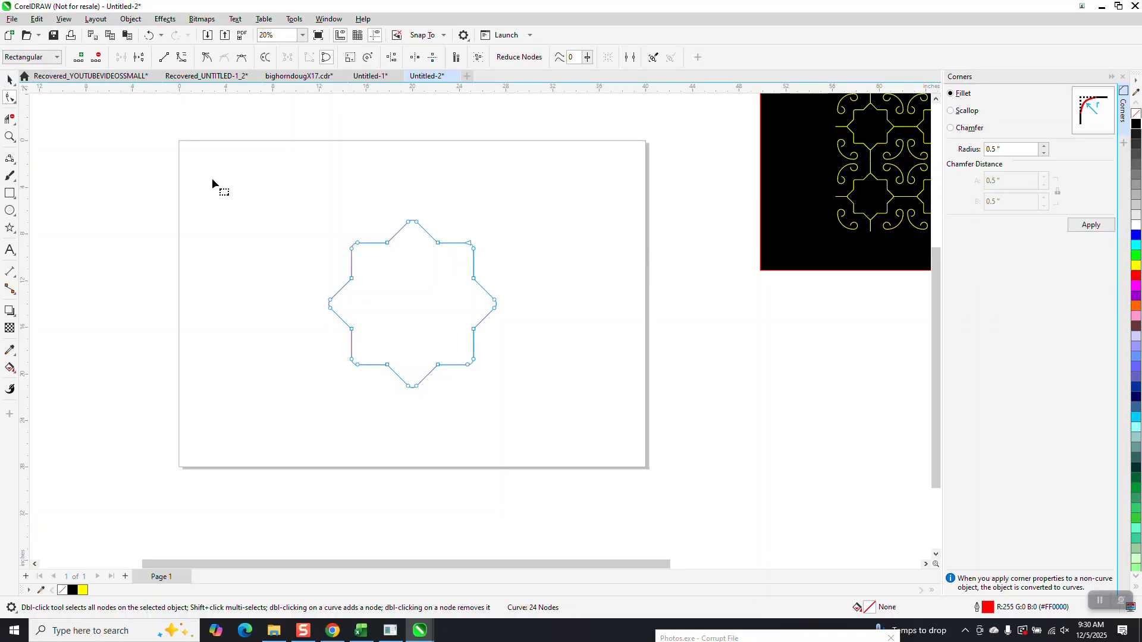
click(9, 79)
click(434, 310)
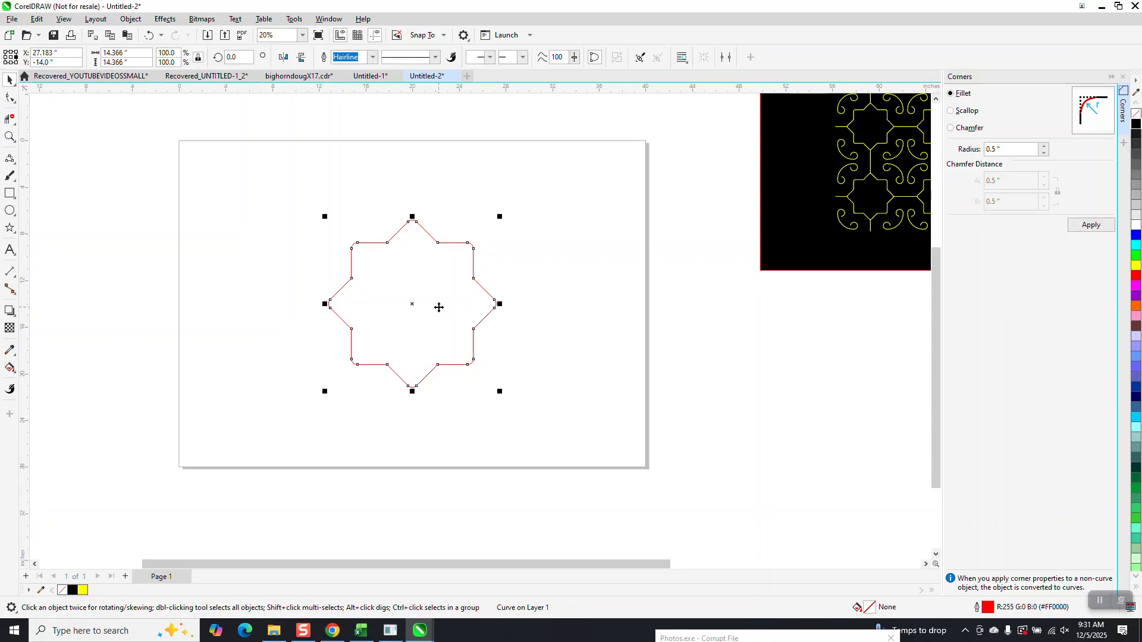
Step: Draw a vertical line about 22.8 inches long, centred on the page, and add a copy rotated 90 degrees
click(13, 176)
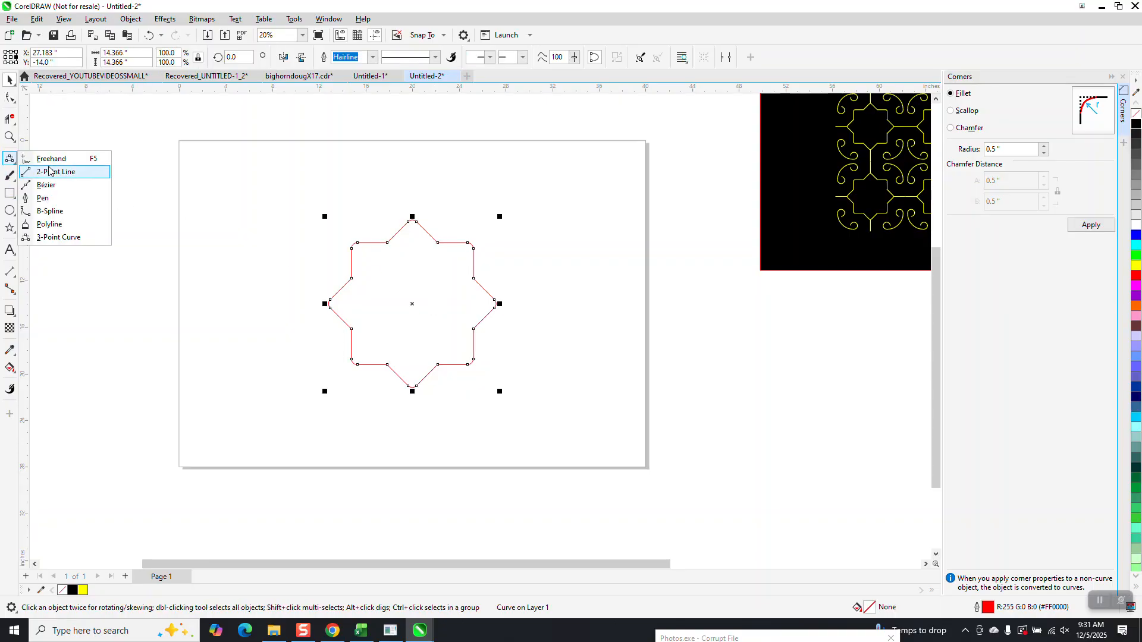
click(47, 172)
drag(231, 221, 231, 408)
key(p)
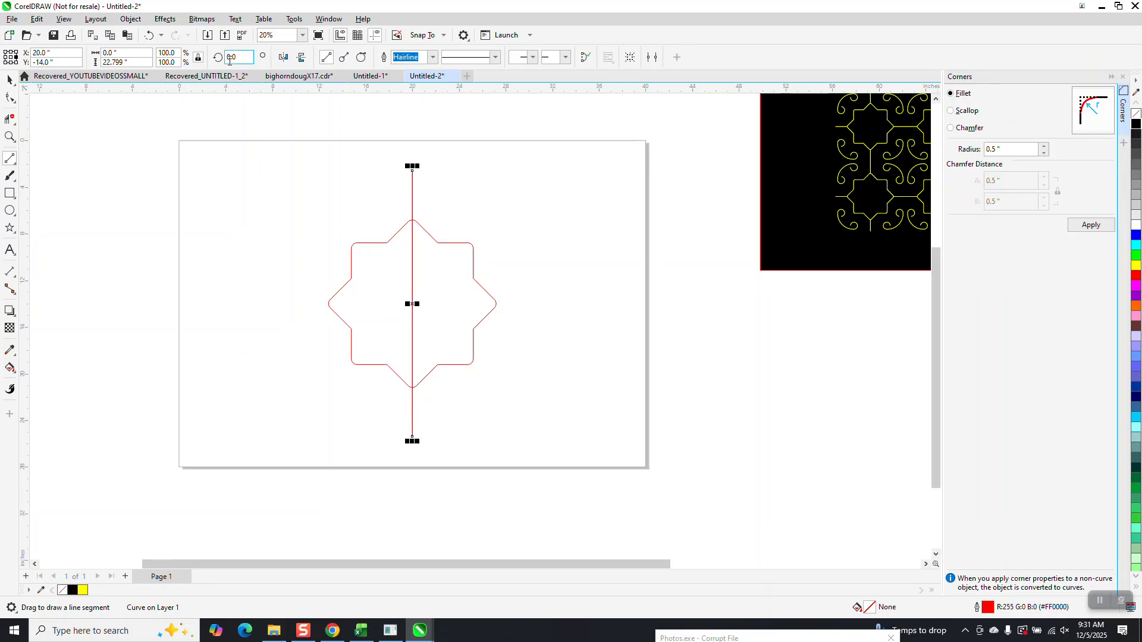
text(90)
key(Return)
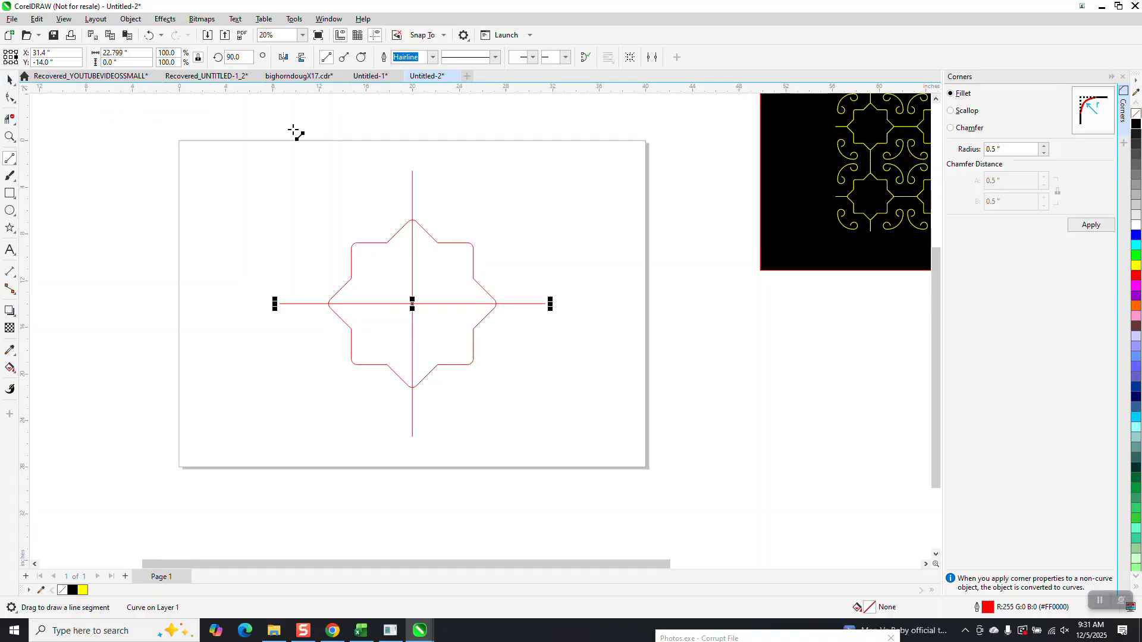
Step: Frame the two crossing lines with a rectangle matching their extents and delete the line segments inside the star
click(10, 79)
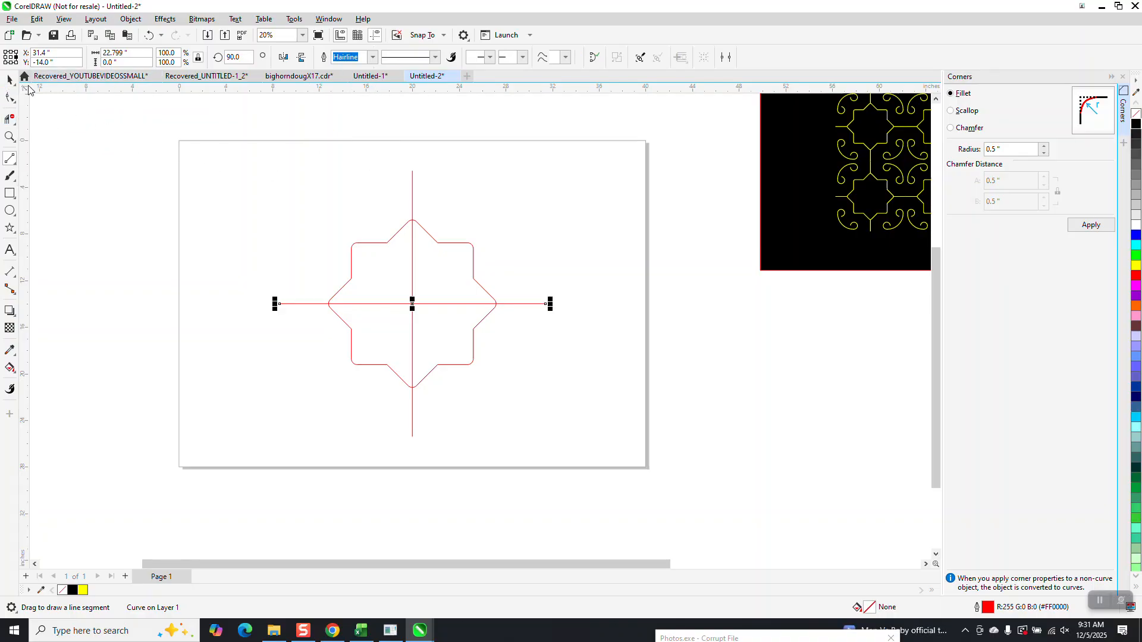
click(400, 207)
click(411, 191)
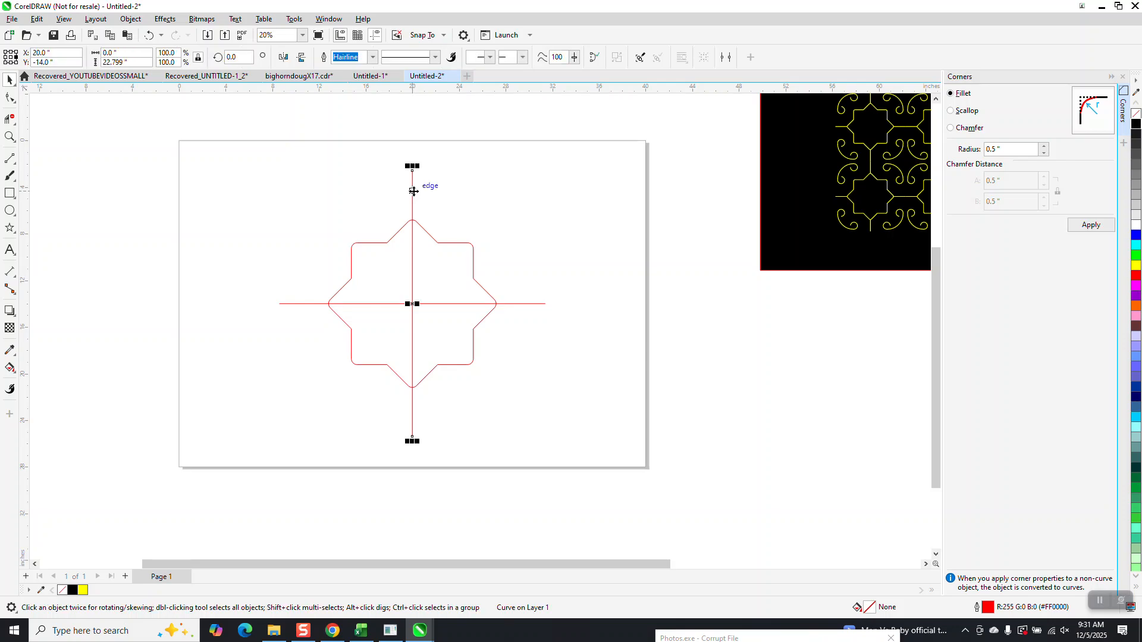
shift+click(299, 304)
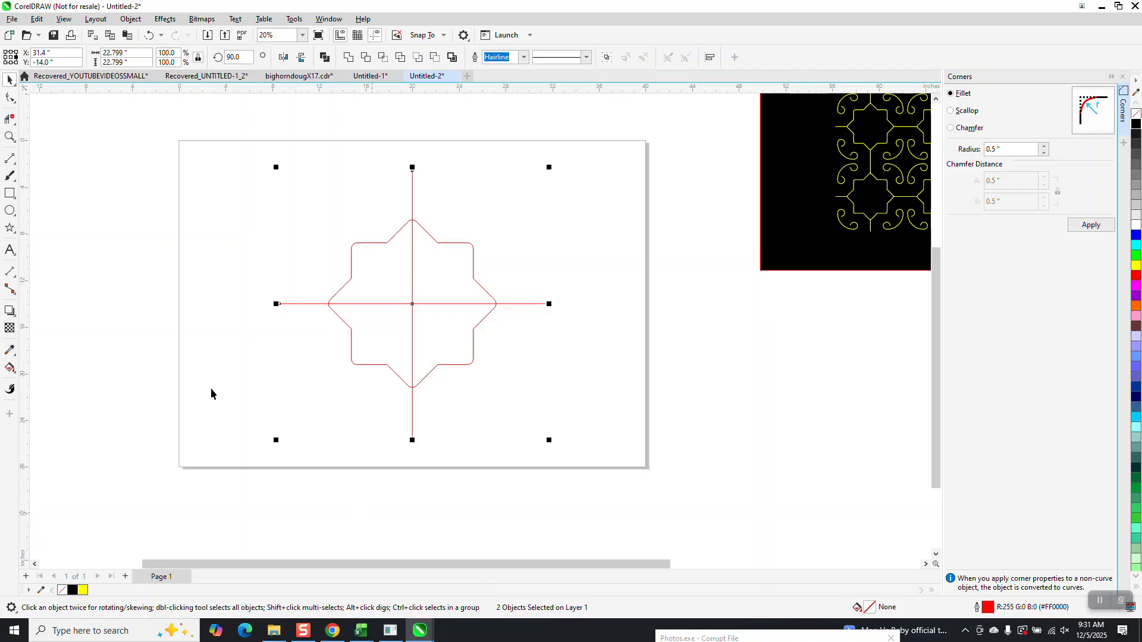
double_click(10, 194)
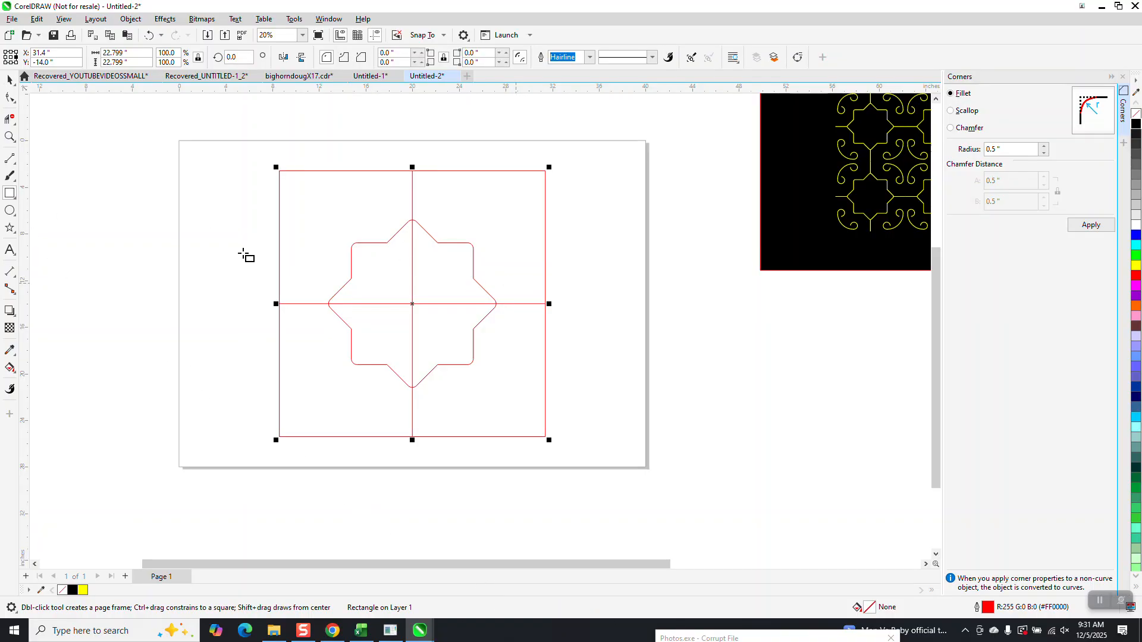
click(10, 119)
drag(387, 276, 442, 324)
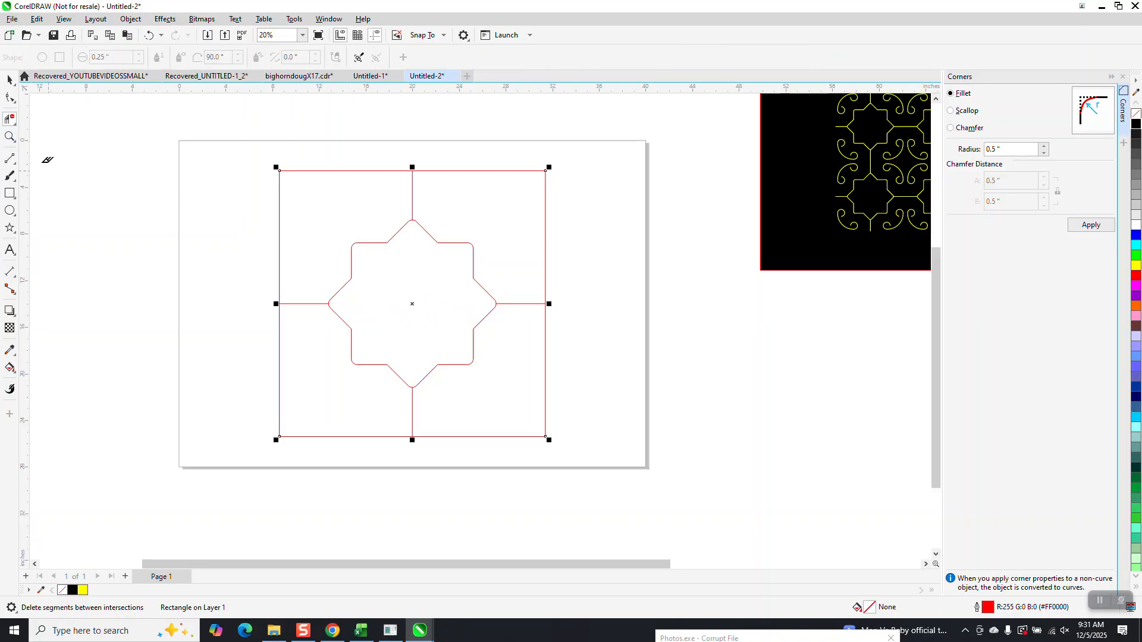
Step: Convert the surrounding square to curves and add nodes at the midpoints and quarter points of its upper and left edges
click(9, 136)
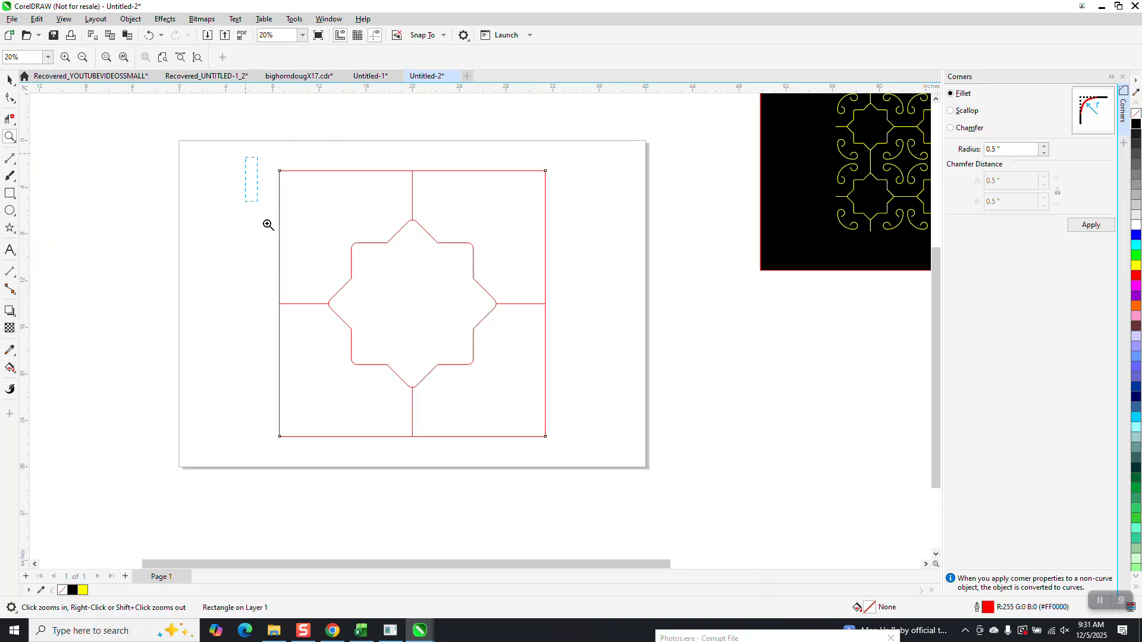
drag(672, 457, 673, 457)
click(10, 98)
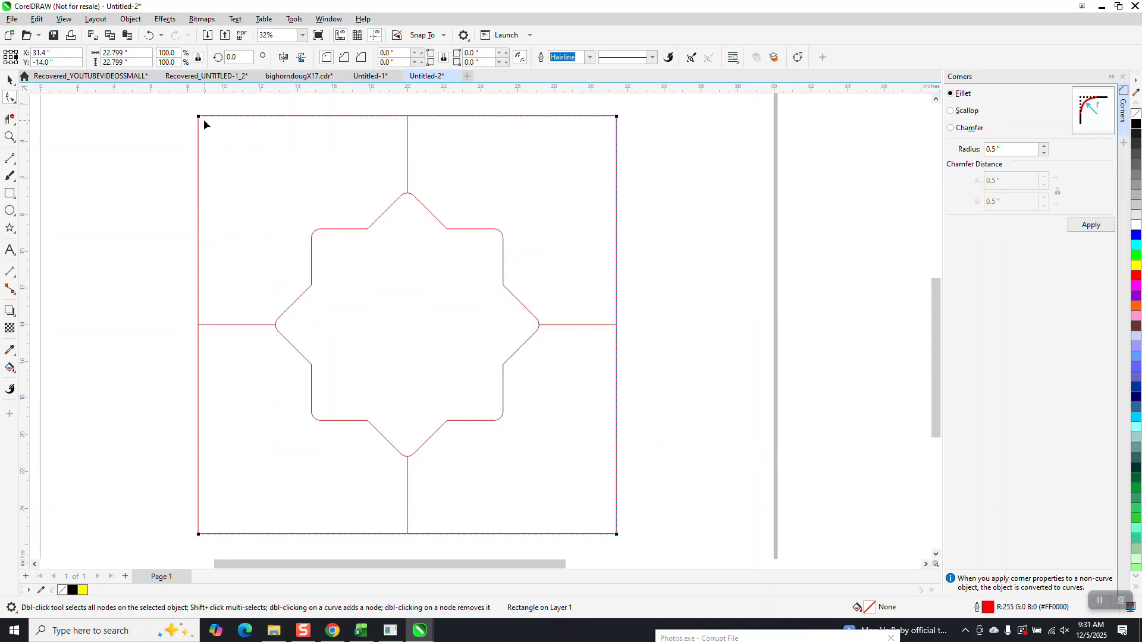
click(131, 18)
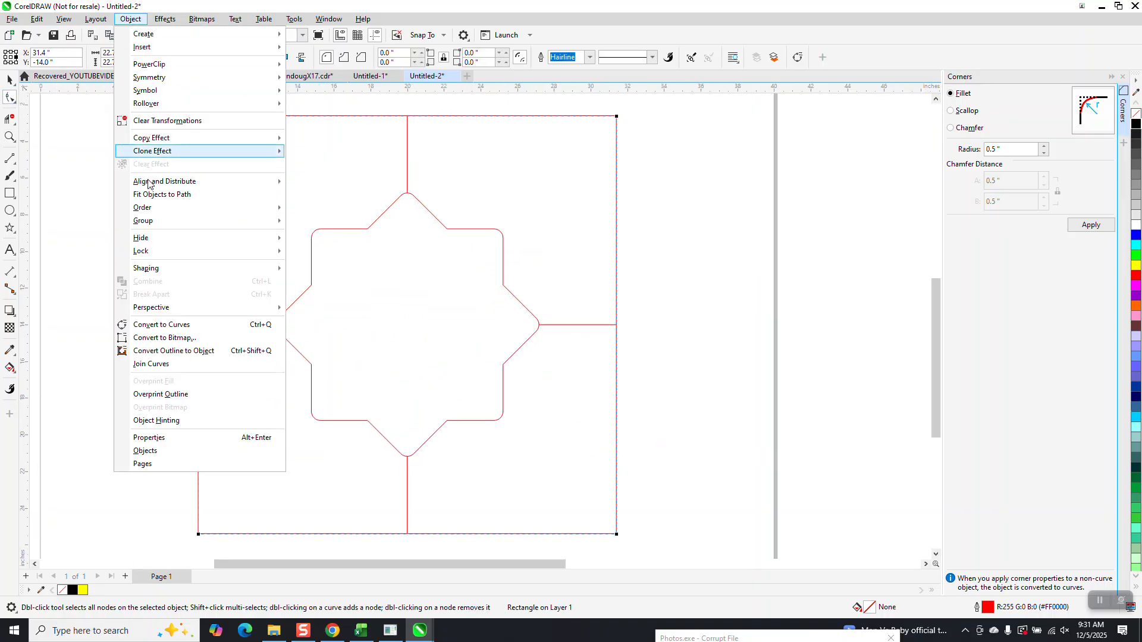
click(162, 324)
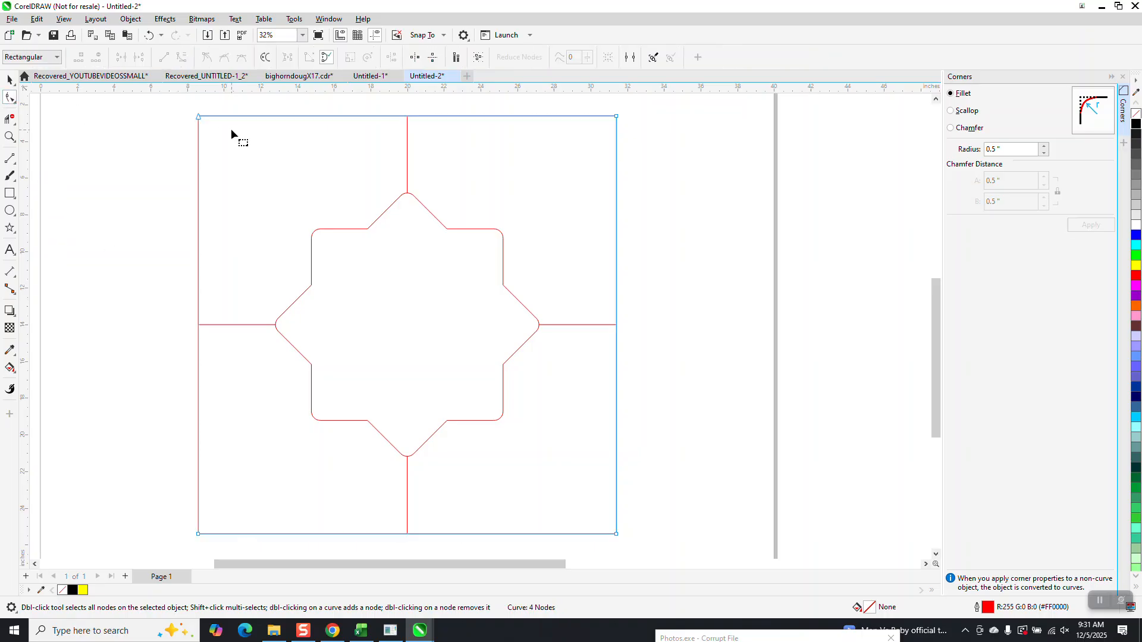
scroll(191, 129, down, 1)
drag(208, 129, 399, 123)
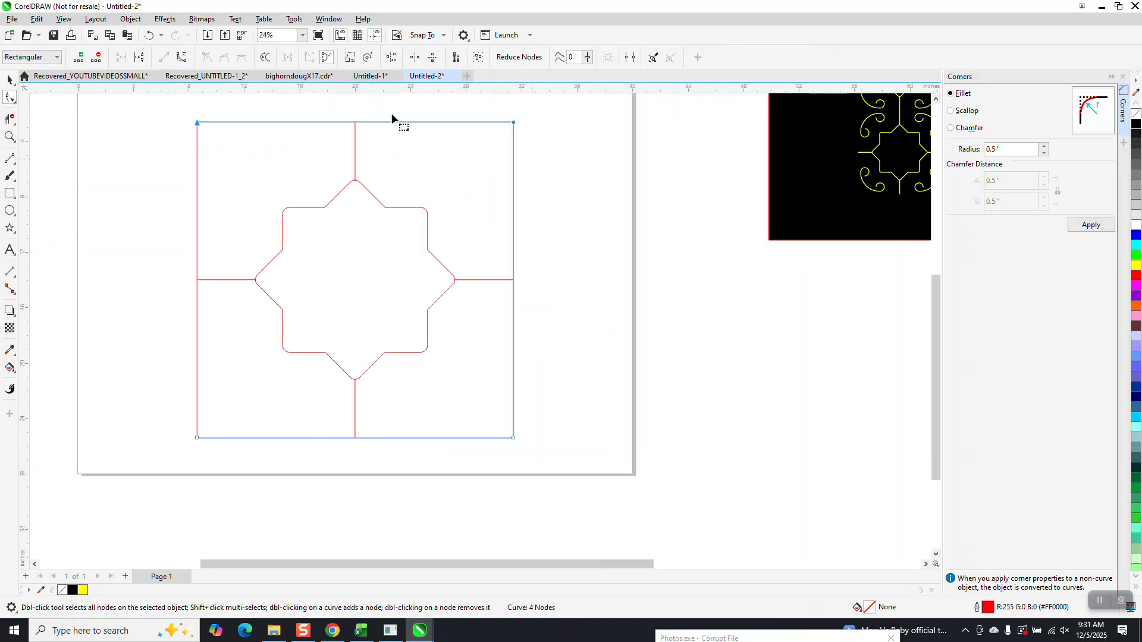
click(79, 58)
Step: Draw a 3-point curve across the square's upper-left corner, joining the nearest quarter-point nodes and bulging toward the corner
click(16, 162)
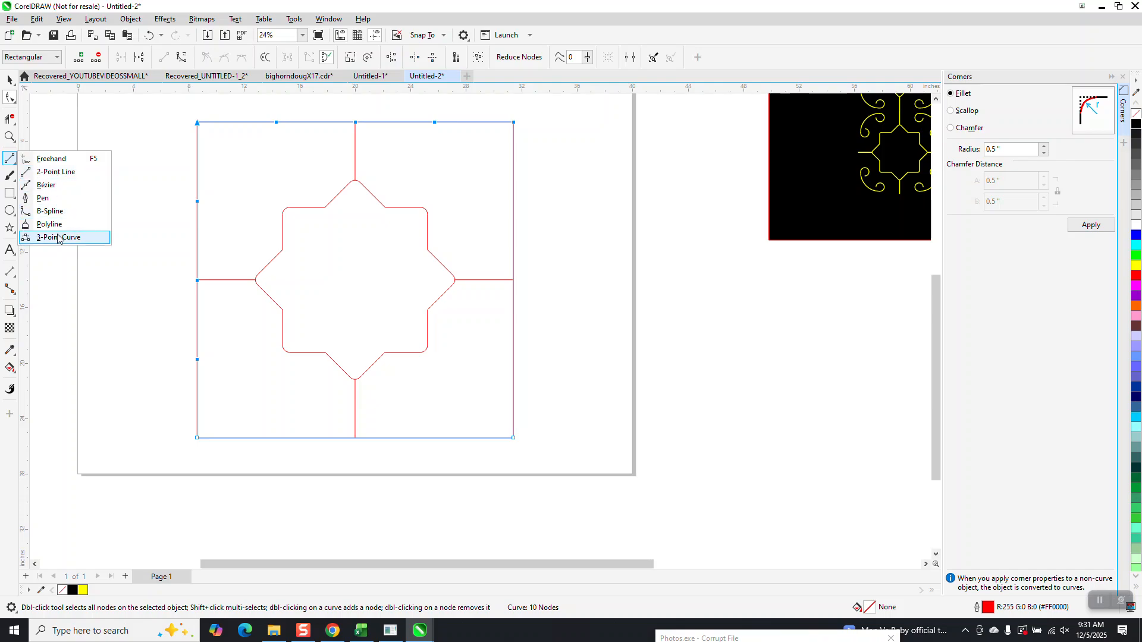
click(57, 237)
drag(278, 123, 199, 201)
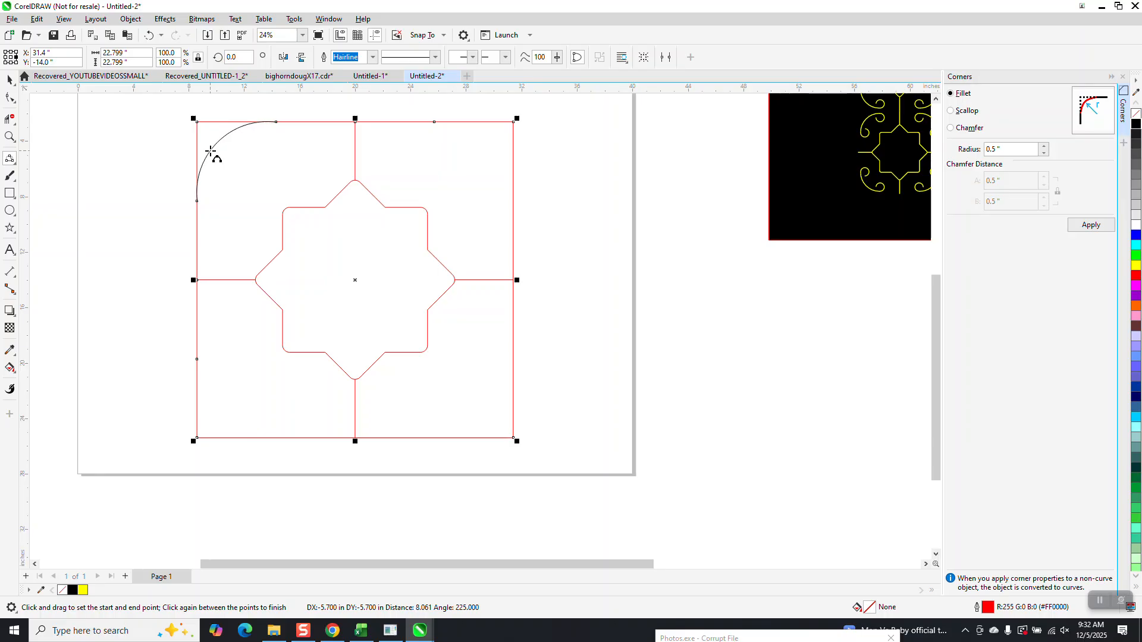
click(211, 151)
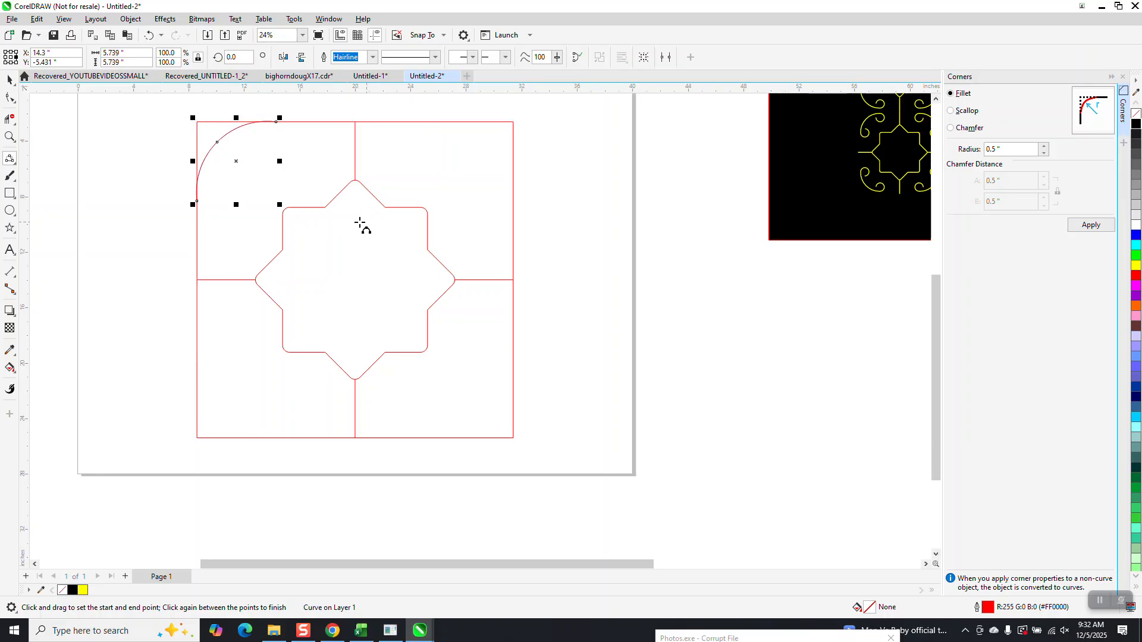
Step: Delete the surrounding construction square
click(9, 79)
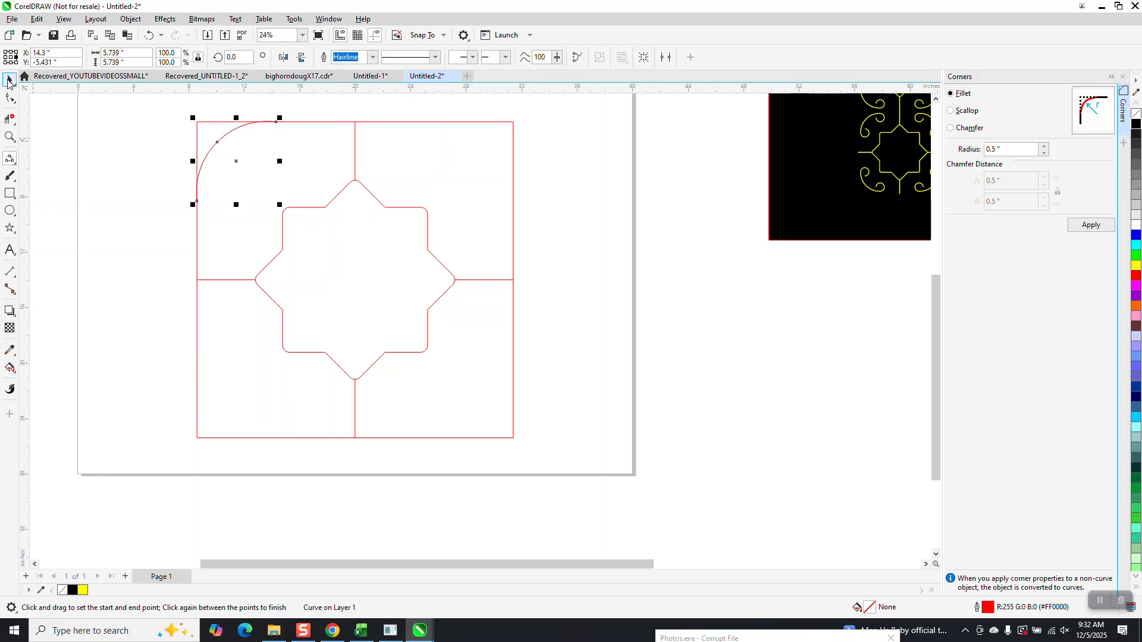
click(443, 122)
key(Delete)
Step: Draw a circle about 2.7 inches in diameter and move it inside the corner arc
click(10, 211)
drag(142, 154, 119, 192)
key(space)
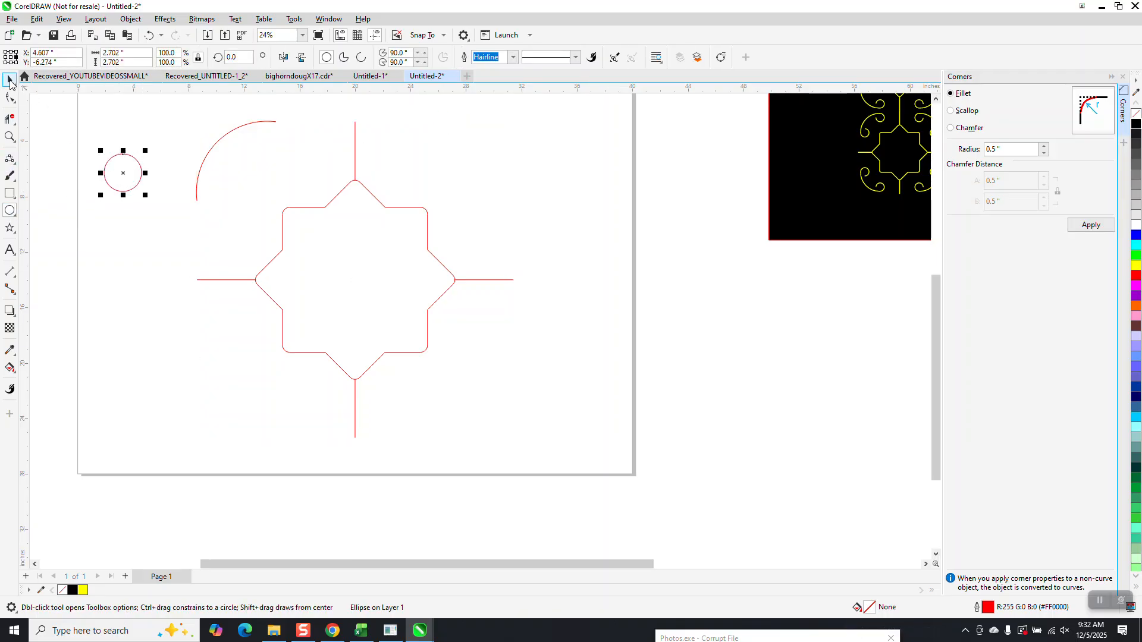
drag(120, 175, 265, 176)
Step: Position the circle against the corner arc's upper end and place a copy of it against the arc's lower end
click(10, 136)
drag(181, 111, 244, 200)
click(8, 80)
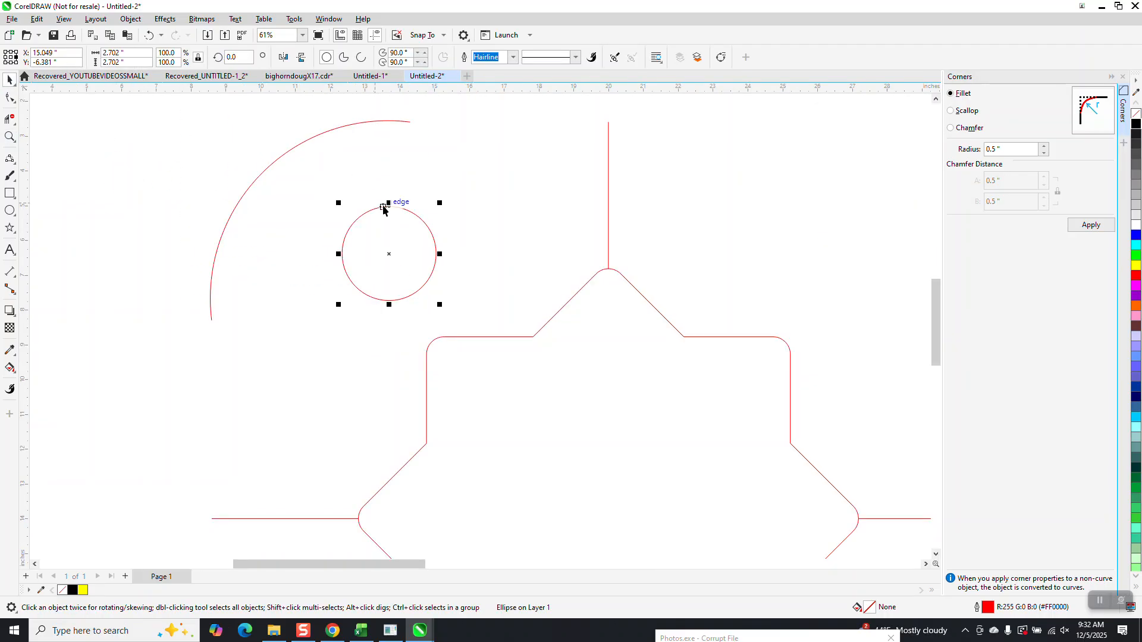
drag(390, 206, 409, 132)
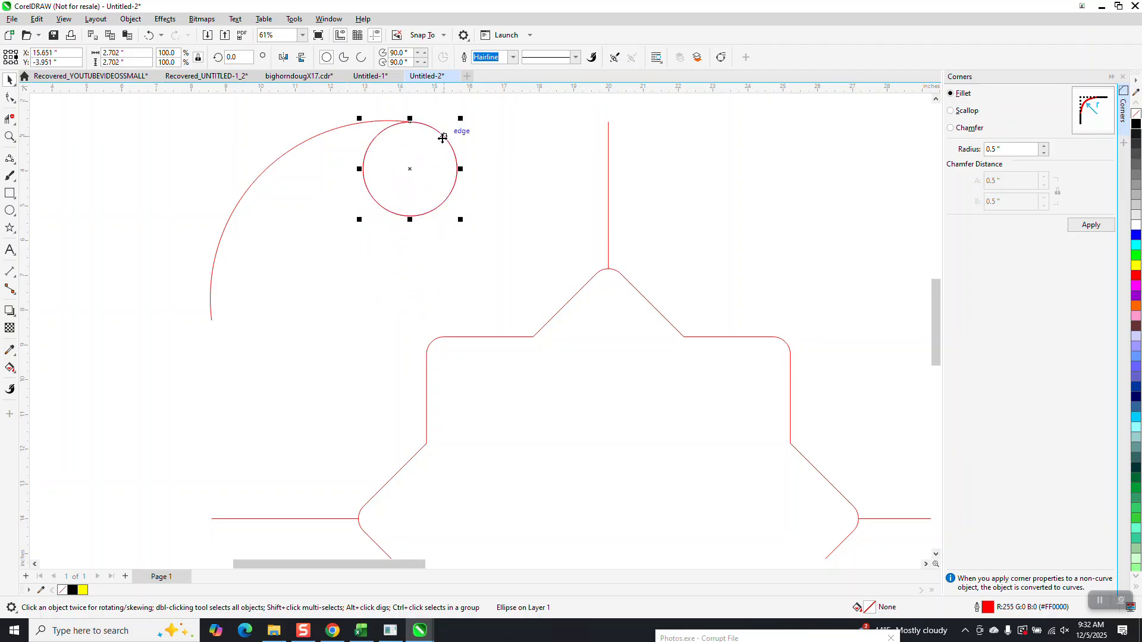
drag(361, 169, 212, 315)
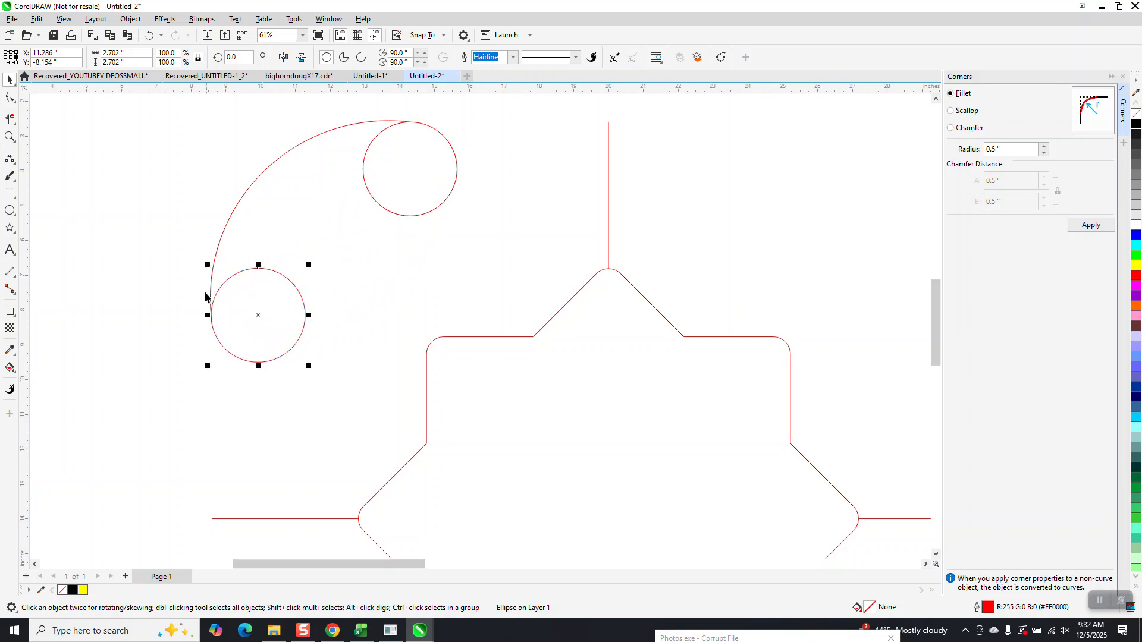
Step: Duplicate the corner arc about 0.7 inches right and 0.55 inches down so the copy crosses both circles
scroll(205, 297, down, 1)
click(255, 193)
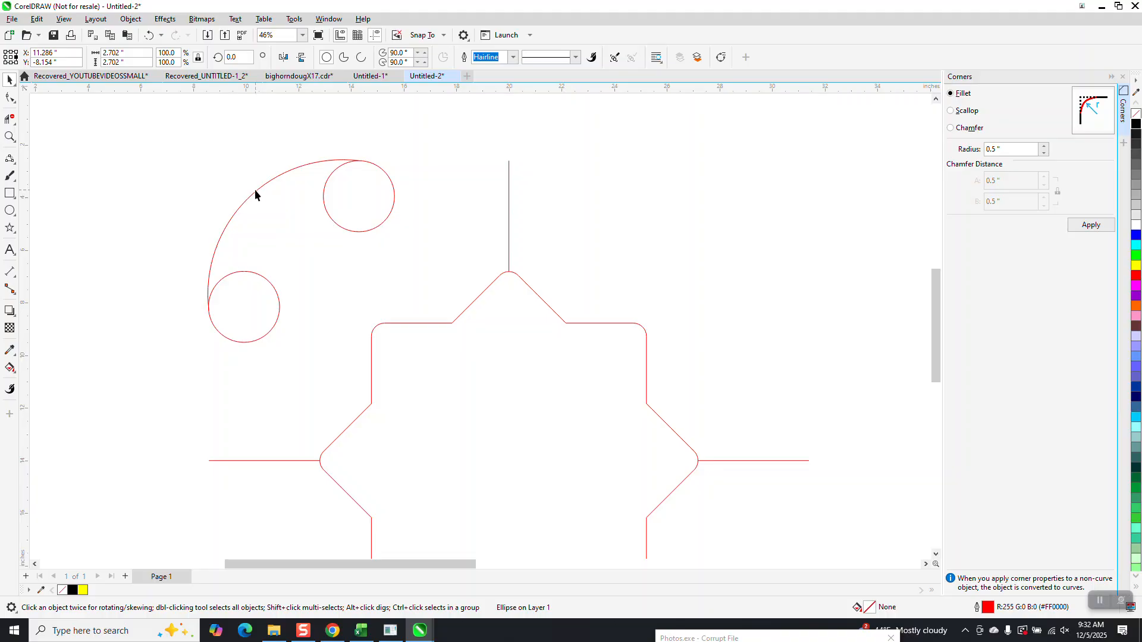
click(255, 192)
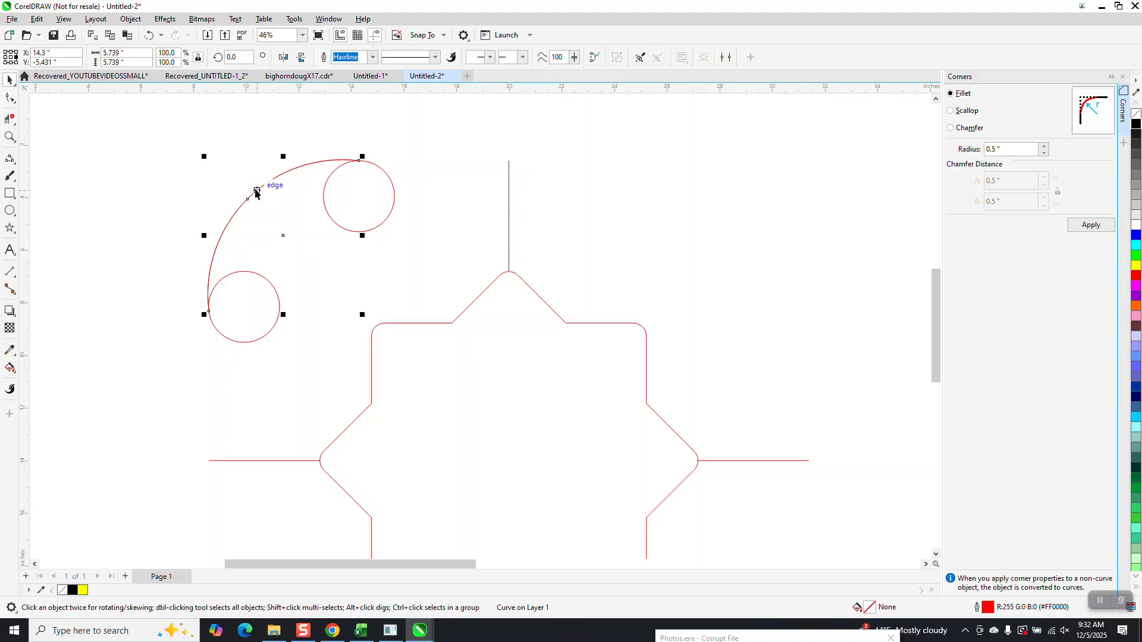
drag(282, 233, 300, 254)
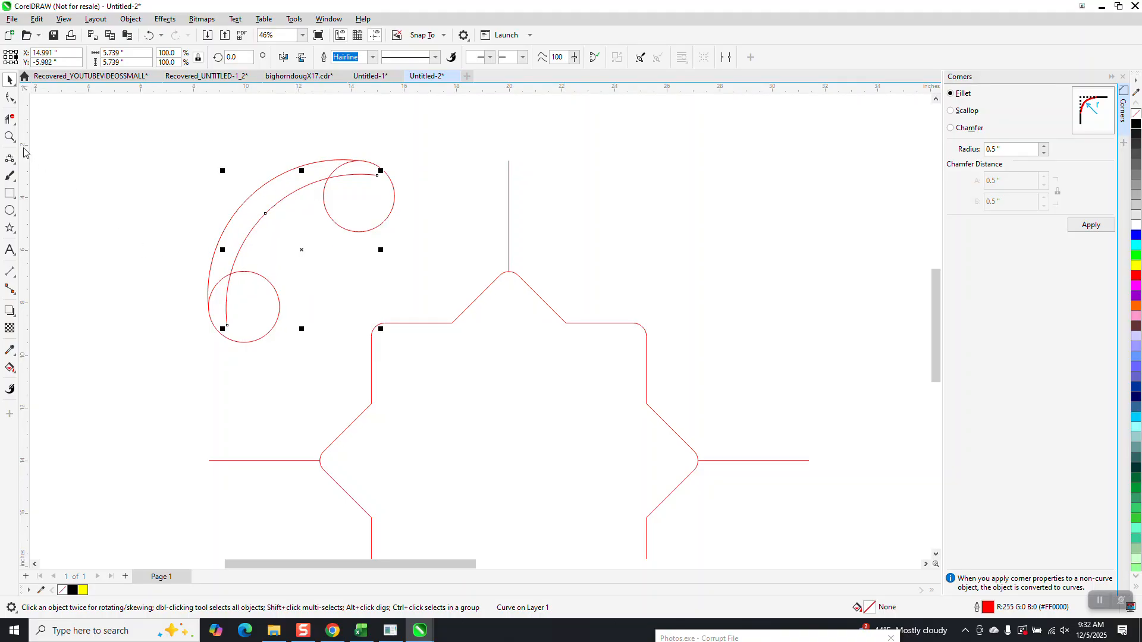
Step: Remove the circle segments lying between the two arcs, and delete the inner arc copy
click(9, 119)
click(224, 274)
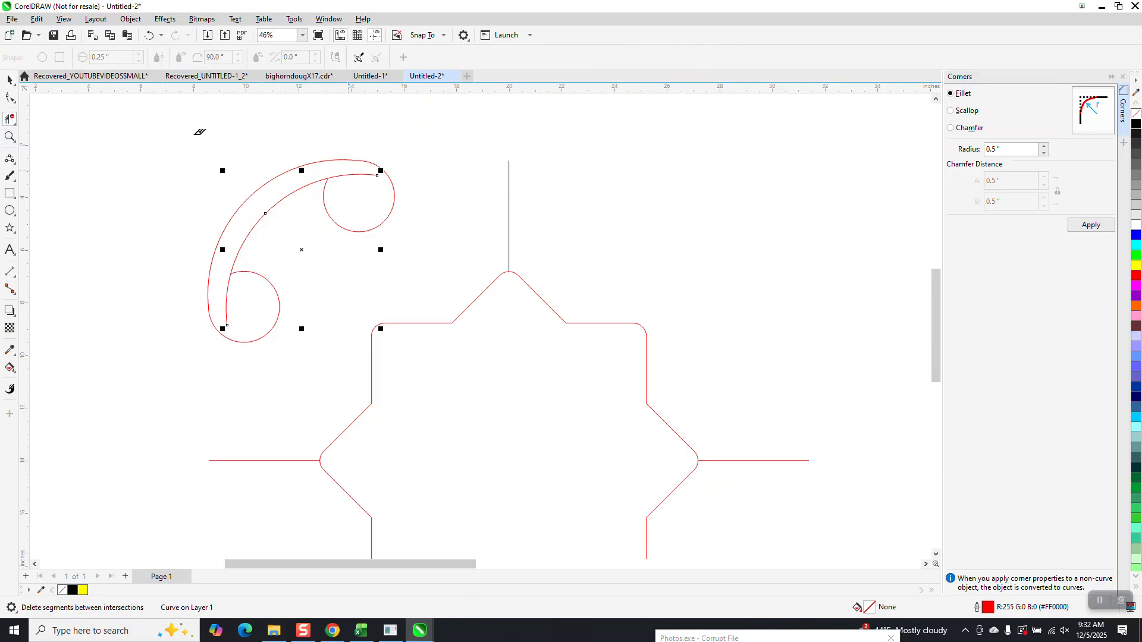
click(10, 79)
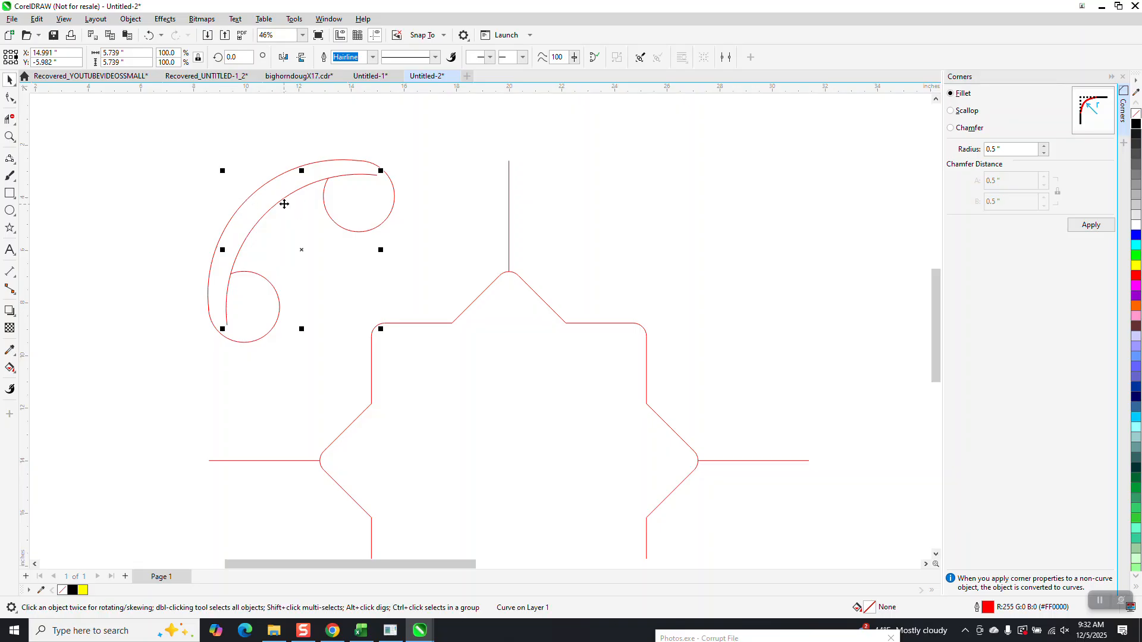
click(296, 232)
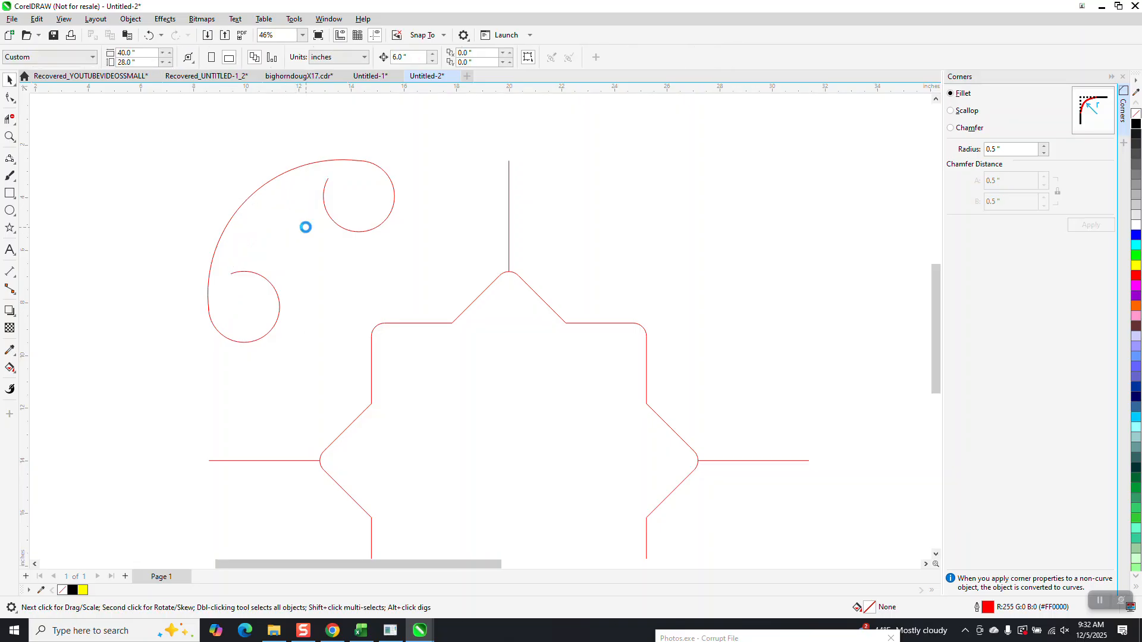
Step: Weld the corner arc and its two end curls into one curve
scroll(306, 226, down, 1)
drag(173, 145, 428, 337)
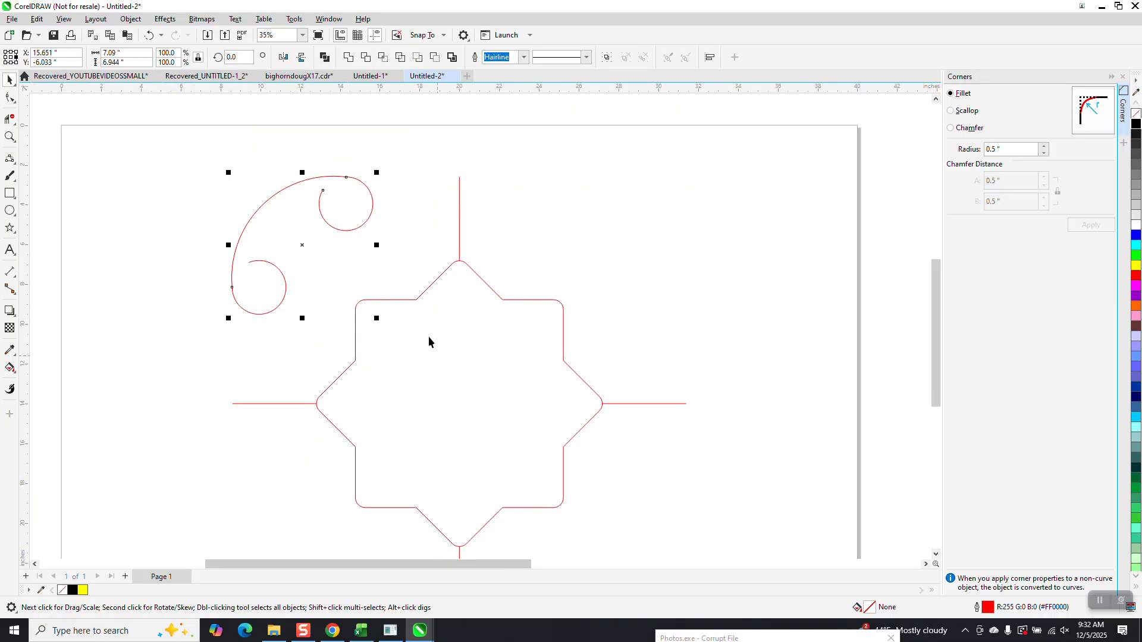
click(348, 58)
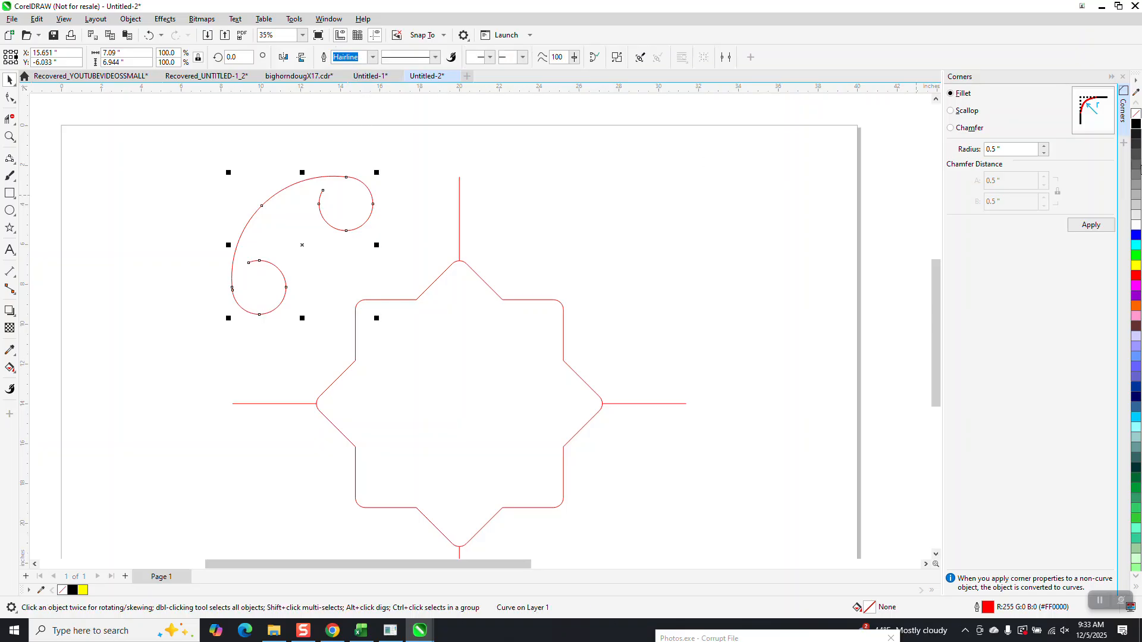
Step: Give the corner scroll a black fill and outline, and set its outline width to 24 pt
click(1136, 124)
right_click(1136, 126)
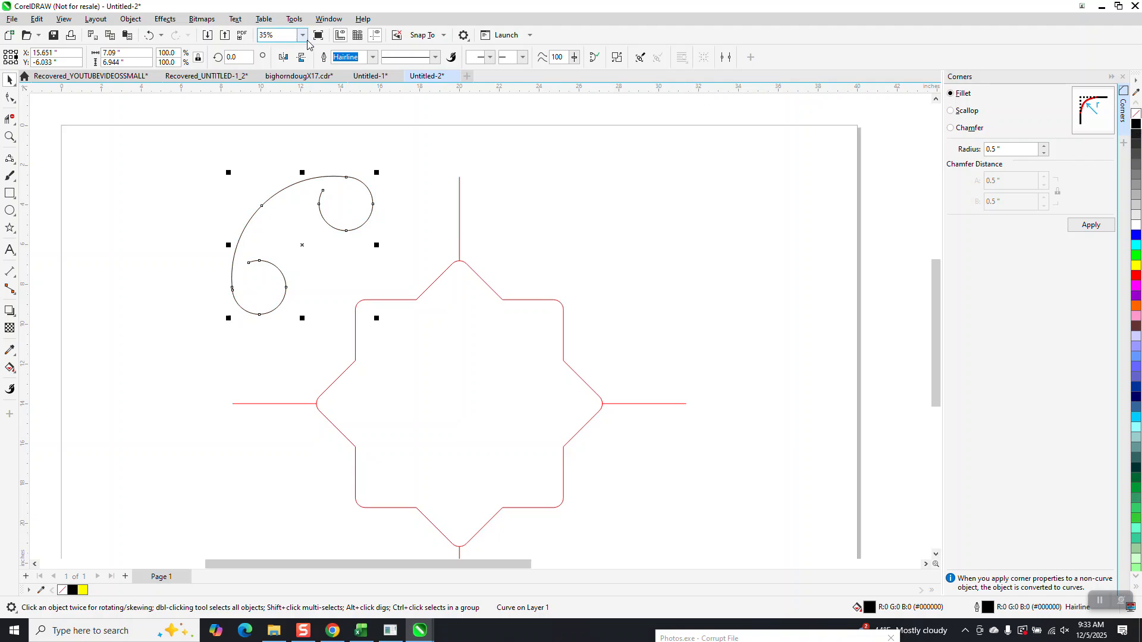
click(373, 57)
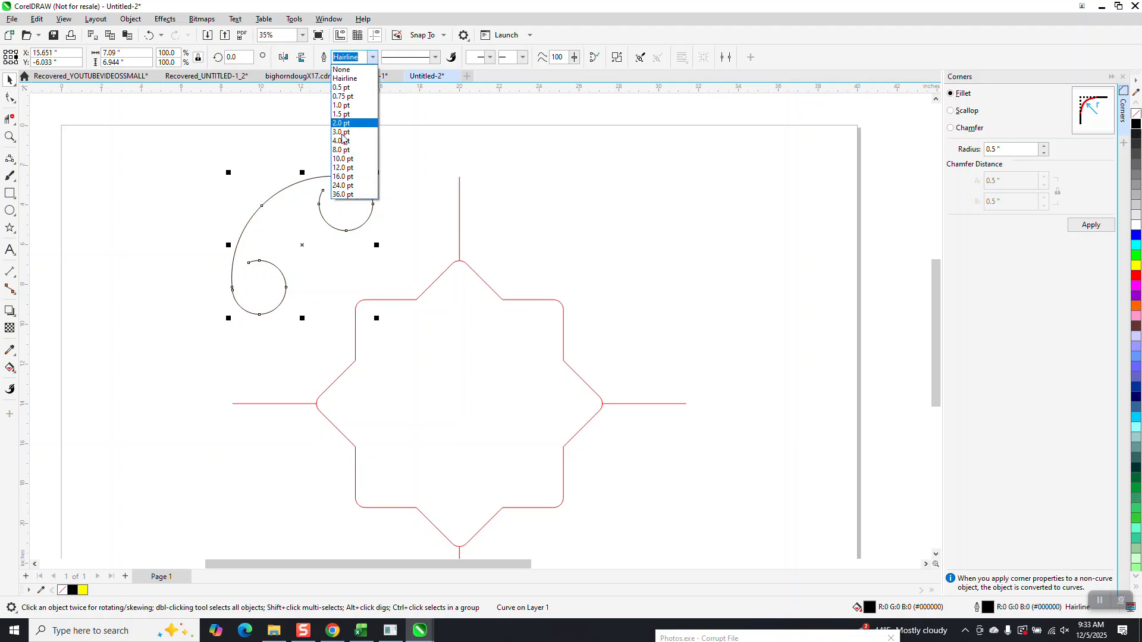
click(351, 194)
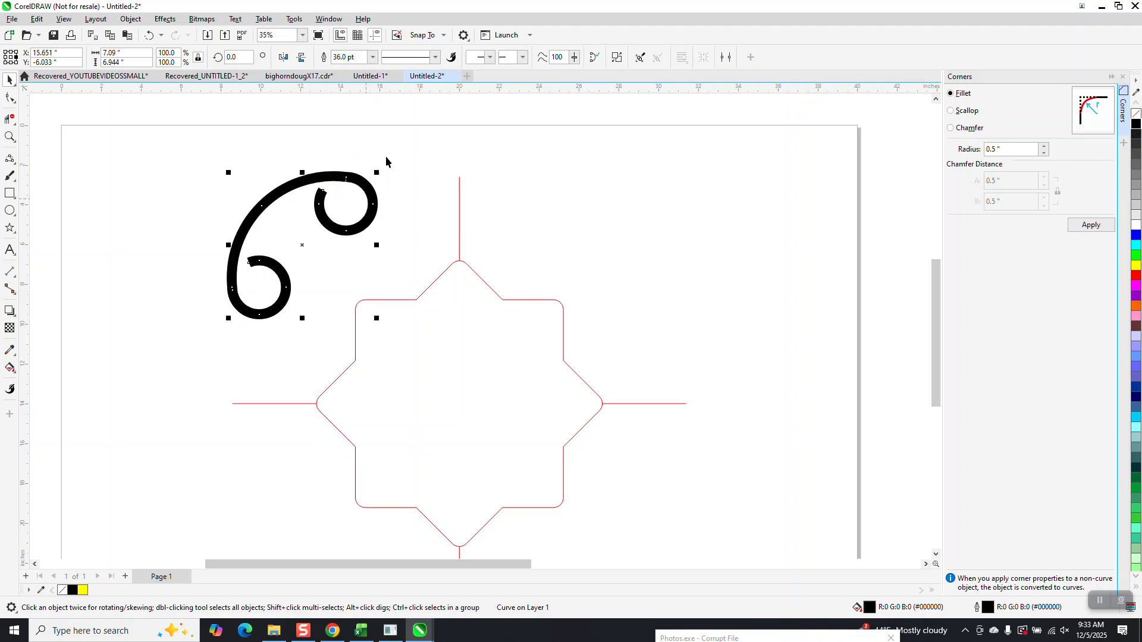
click(372, 57)
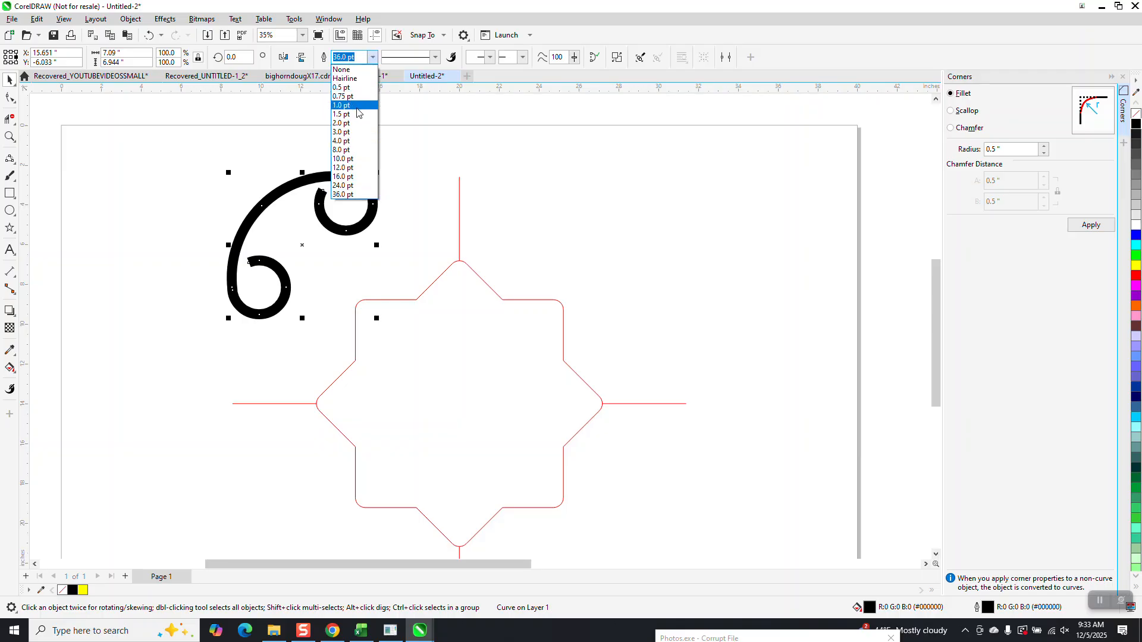
click(341, 186)
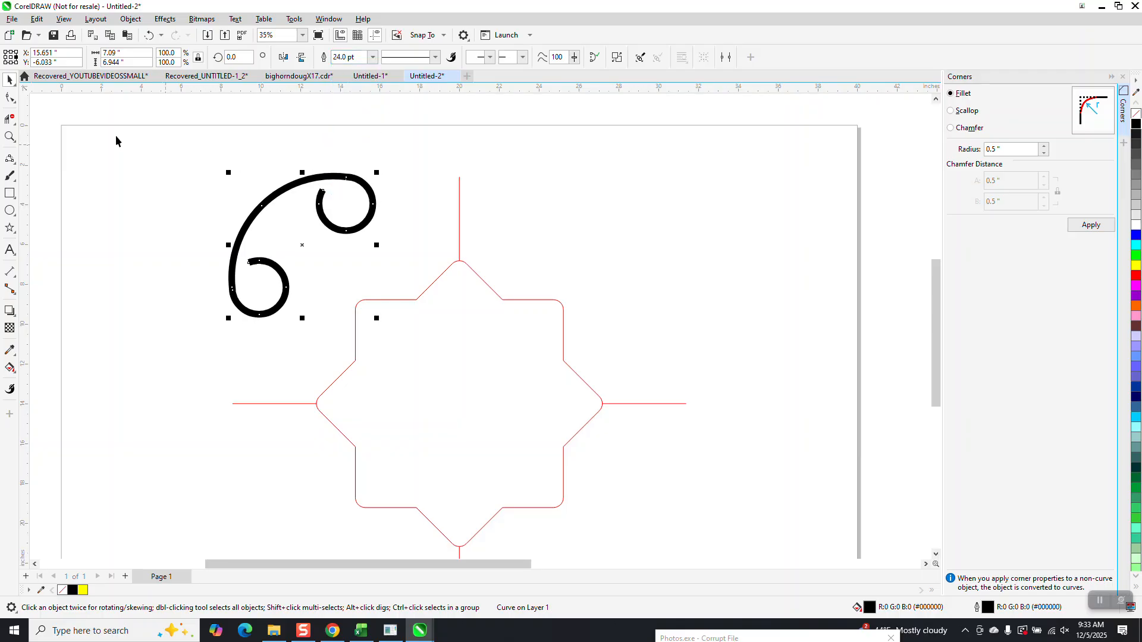
Step: Join the scroll's end nodes at the upper curl using Join Curves with Fillet, 0.1 inch gap tolerance and 0.1 inch radius
click(9, 136)
drag(211, 197, 505, 343)
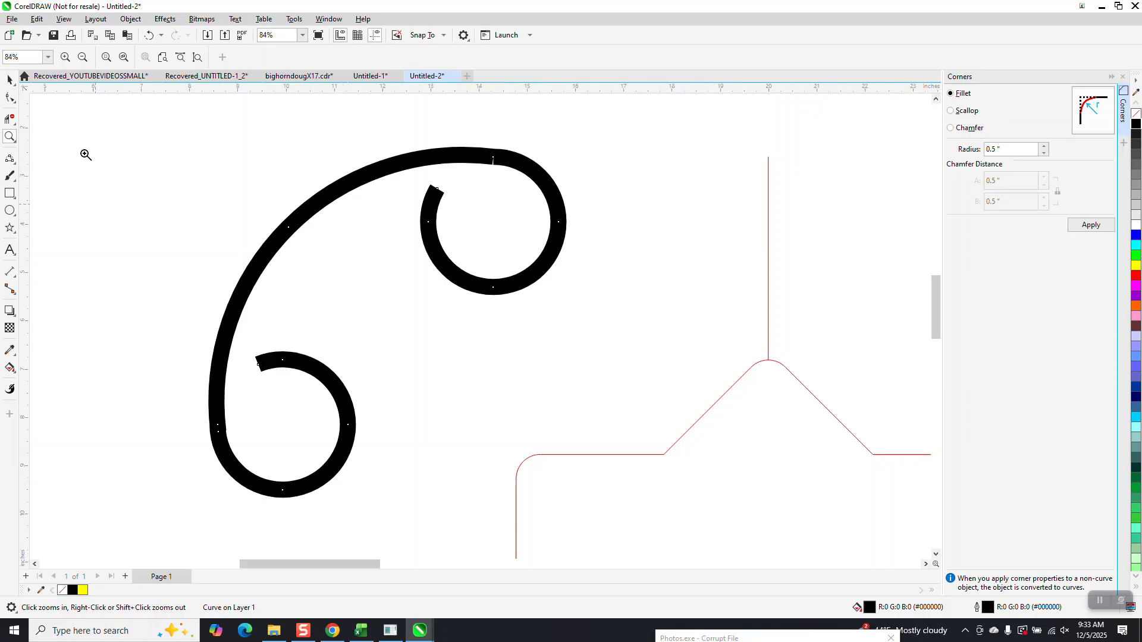
click(9, 80)
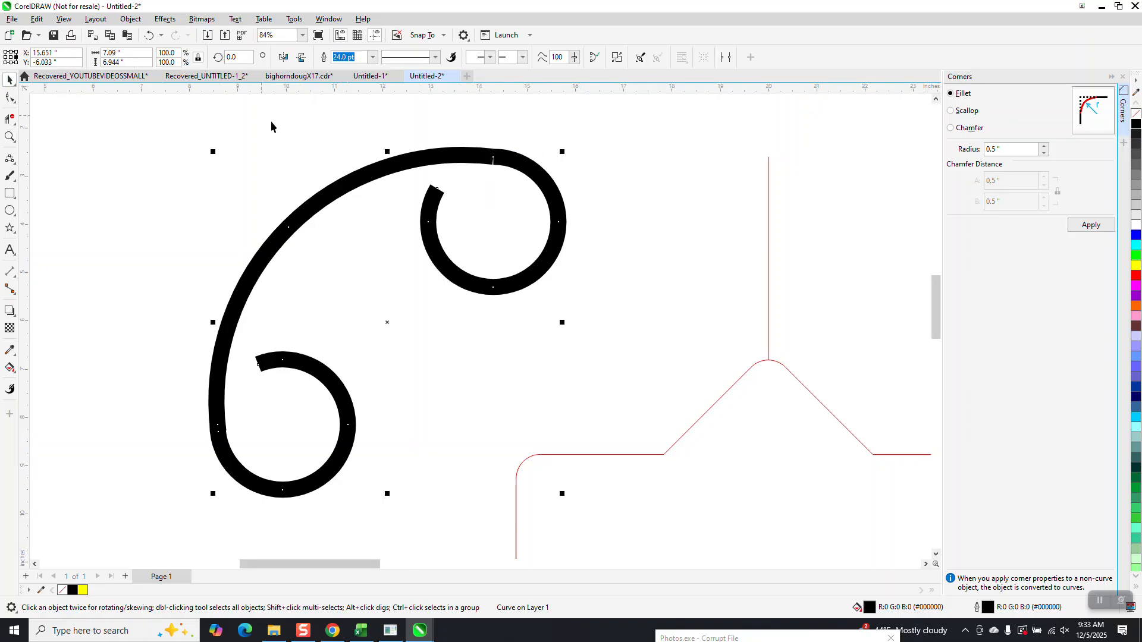
click(9, 97)
drag(510, 195, 510, 196)
click(328, 20)
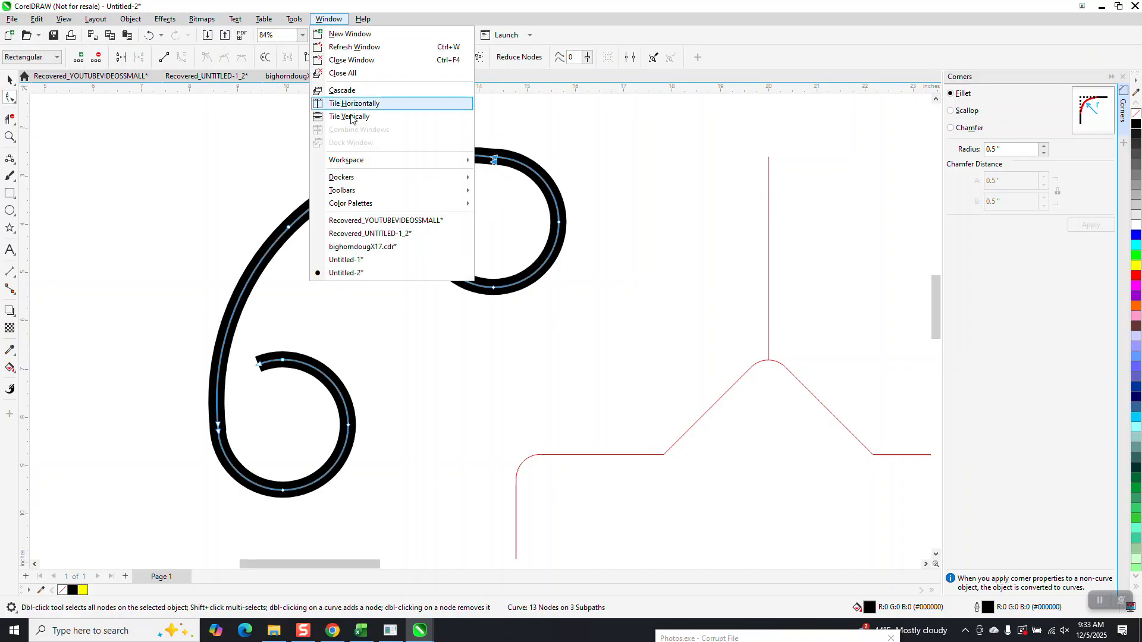
mouse_move(363, 180)
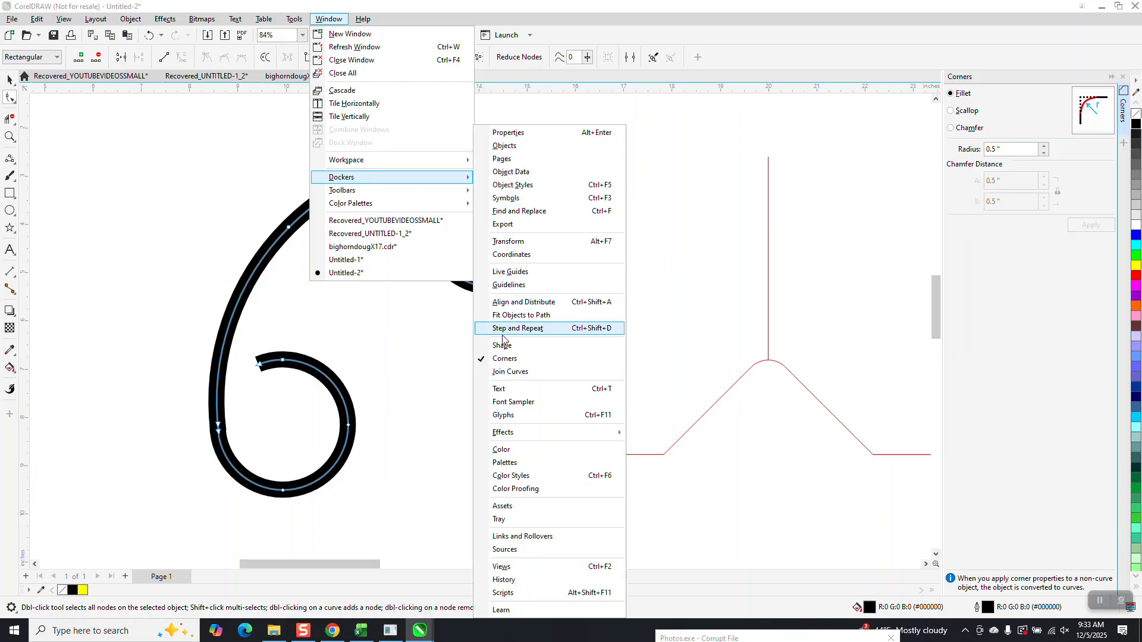
click(501, 373)
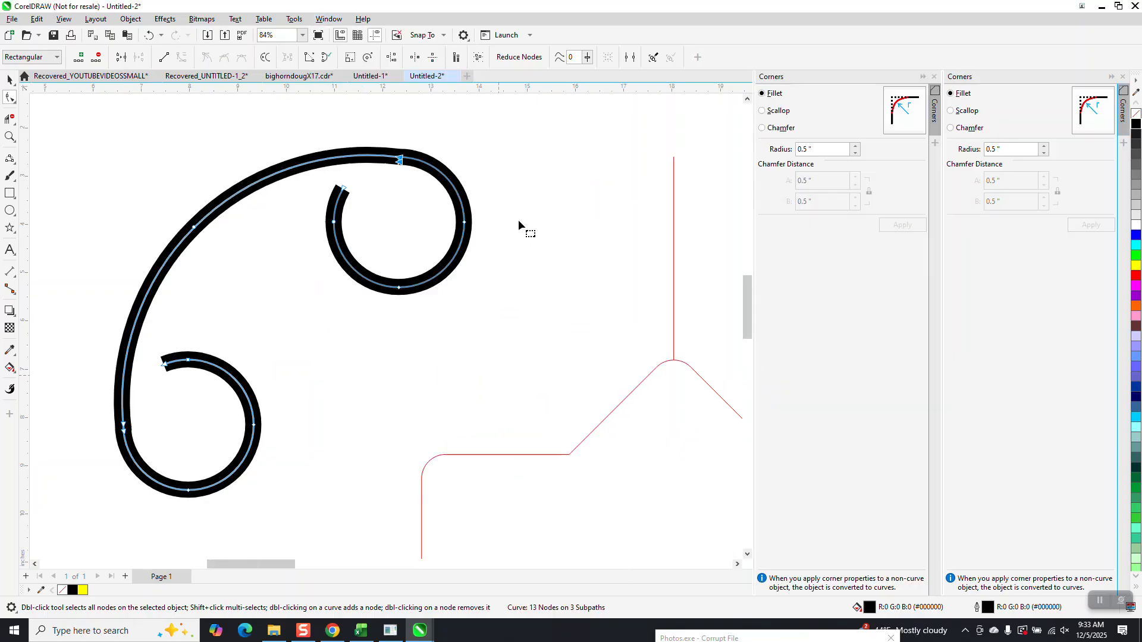
click(1030, 190)
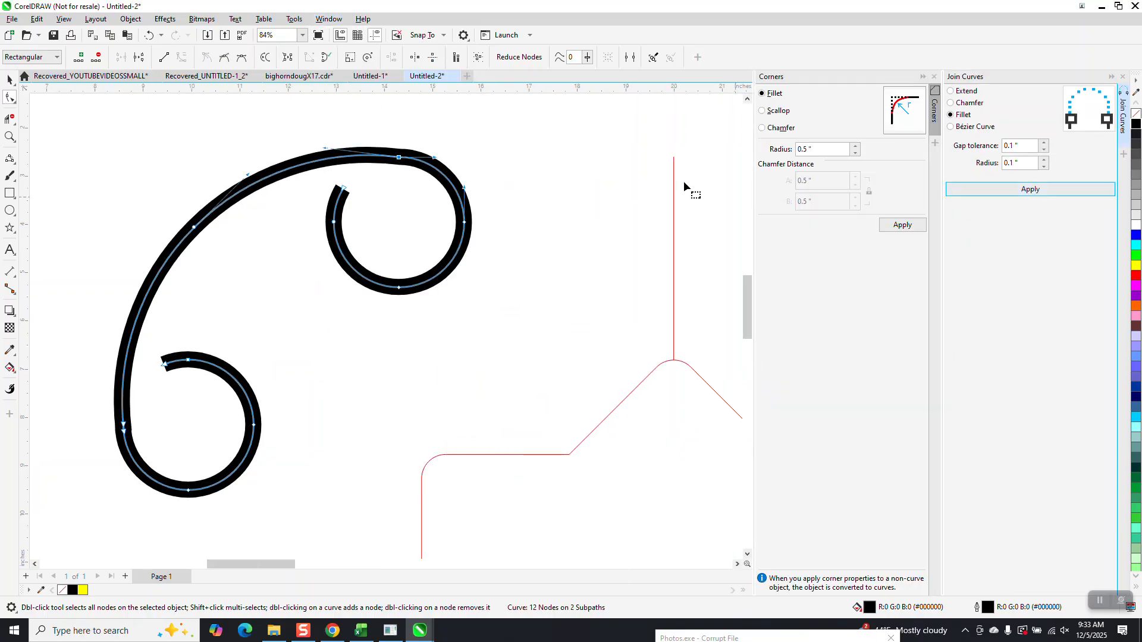
Step: Try to join the scroll's end nodes at the lower curl with the same Join Curves settings
drag(166, 406, 94, 457)
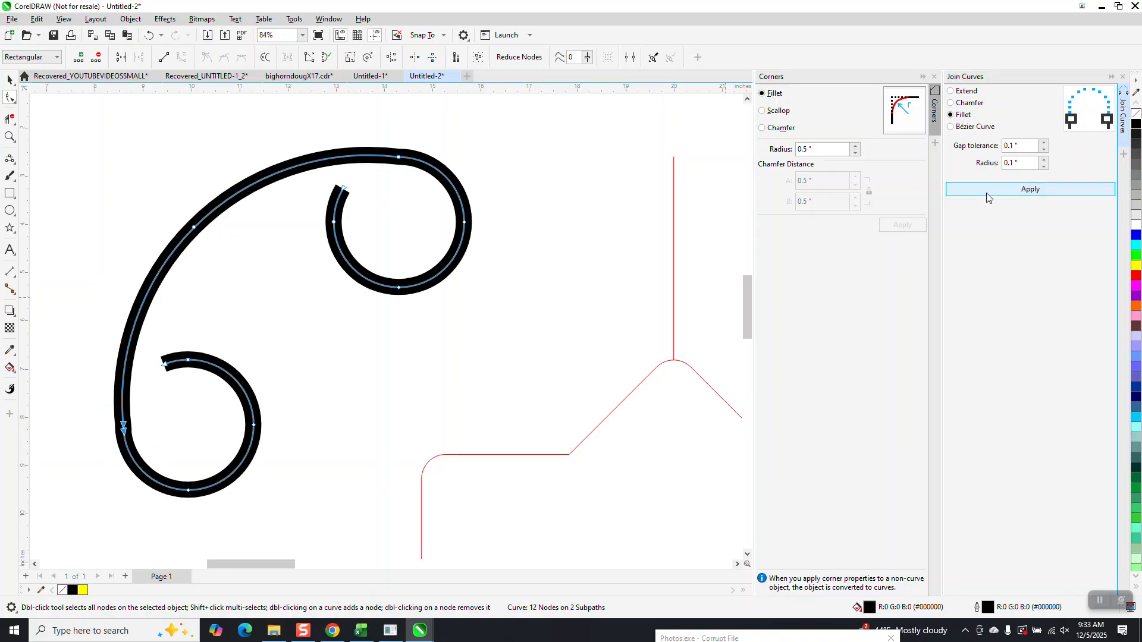
click(453, 310)
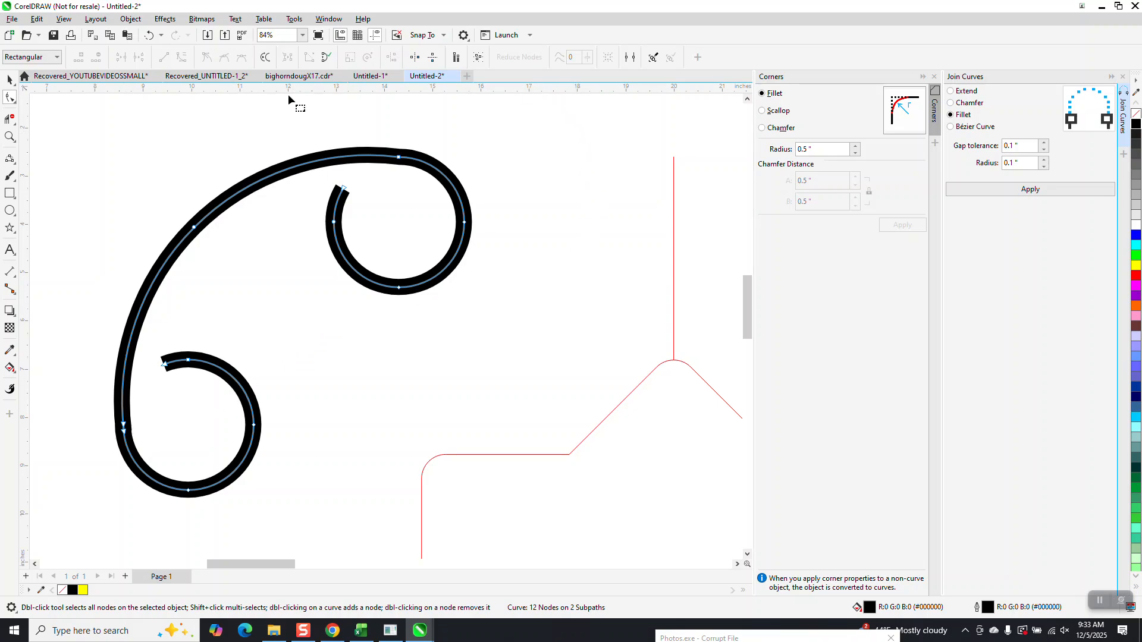
Step: Try to apply round line caps to the scroll's 24 pt outline
click(9, 79)
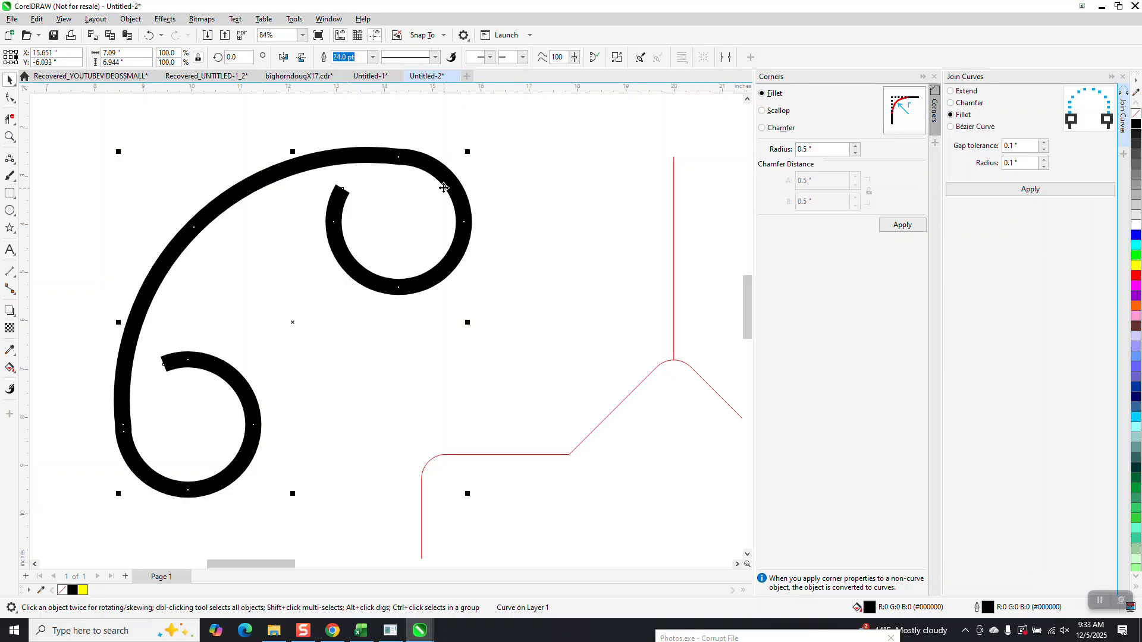
key(F12)
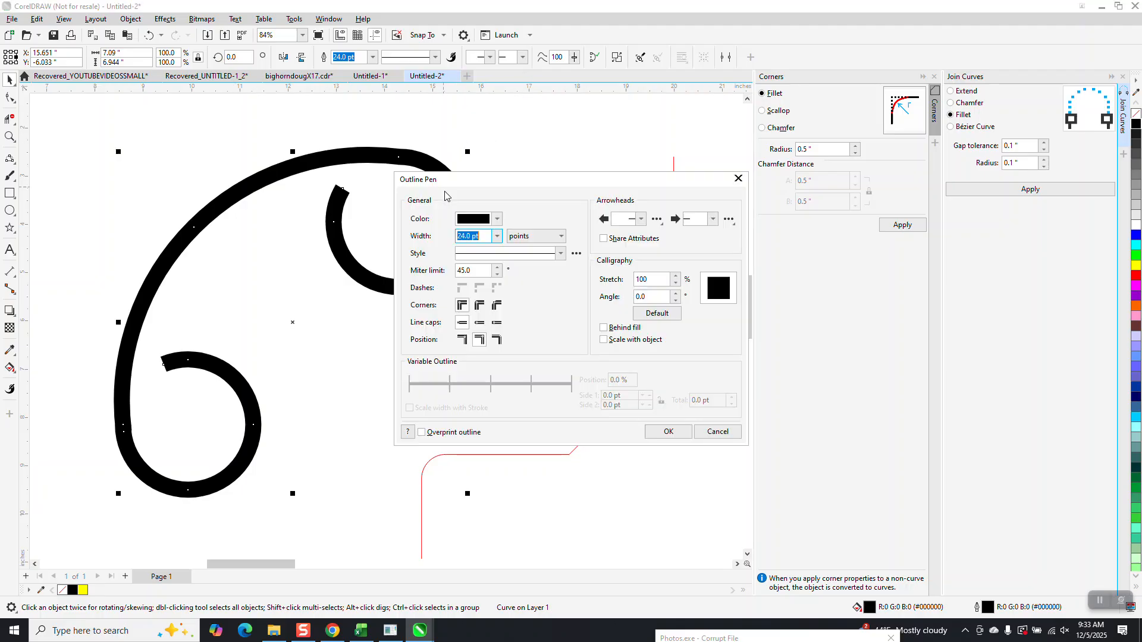
click(480, 327)
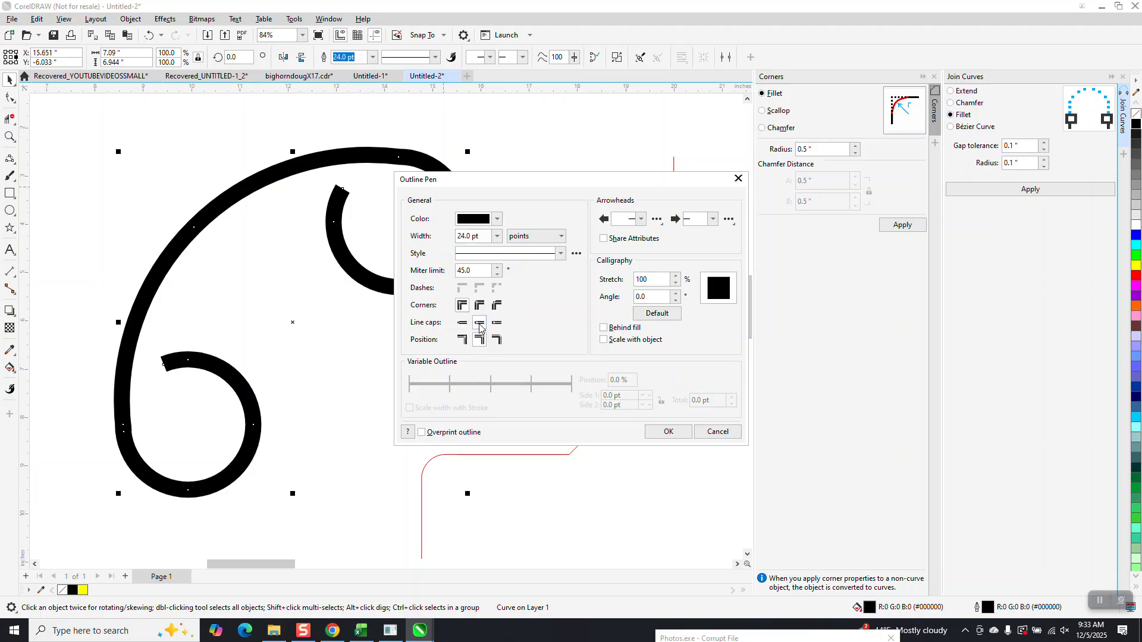
click(684, 430)
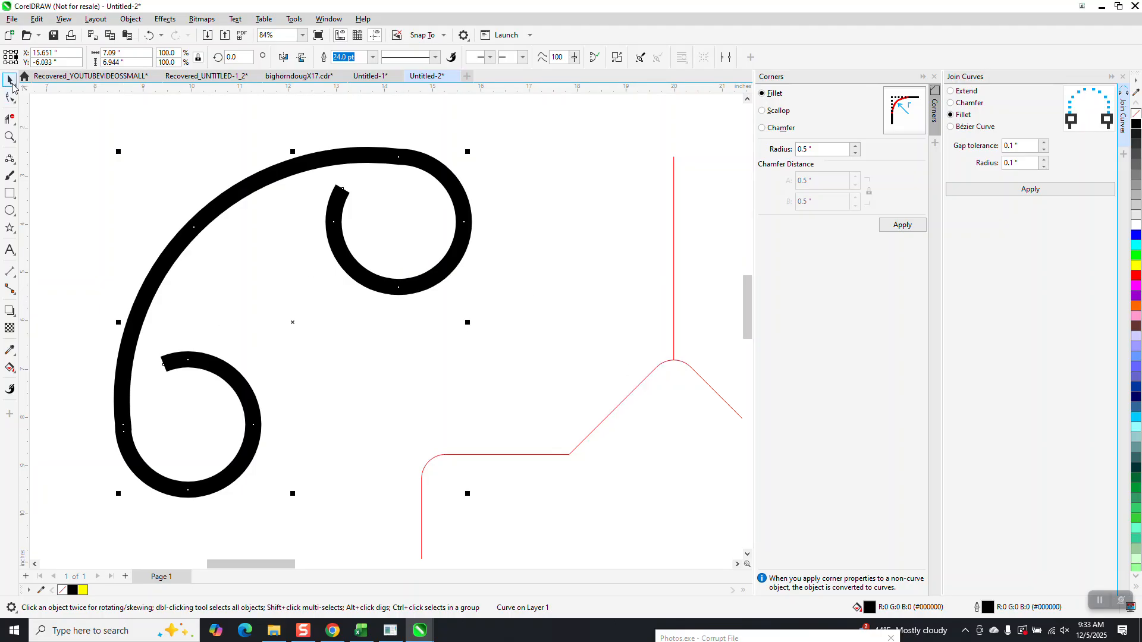
Step: Join the arc to the lower curl by moving the curl's end node onto the arc's end node
click(225, 380)
click(10, 137)
drag(68, 376, 193, 476)
click(10, 98)
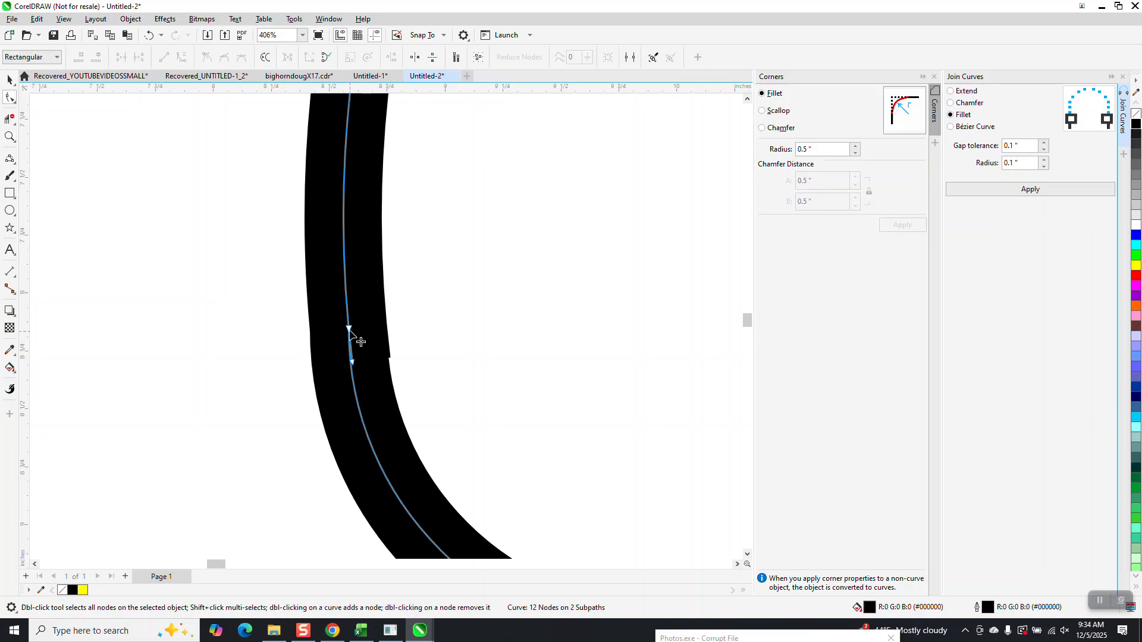
drag(351, 363, 352, 327)
scroll(289, 421, down, 5)
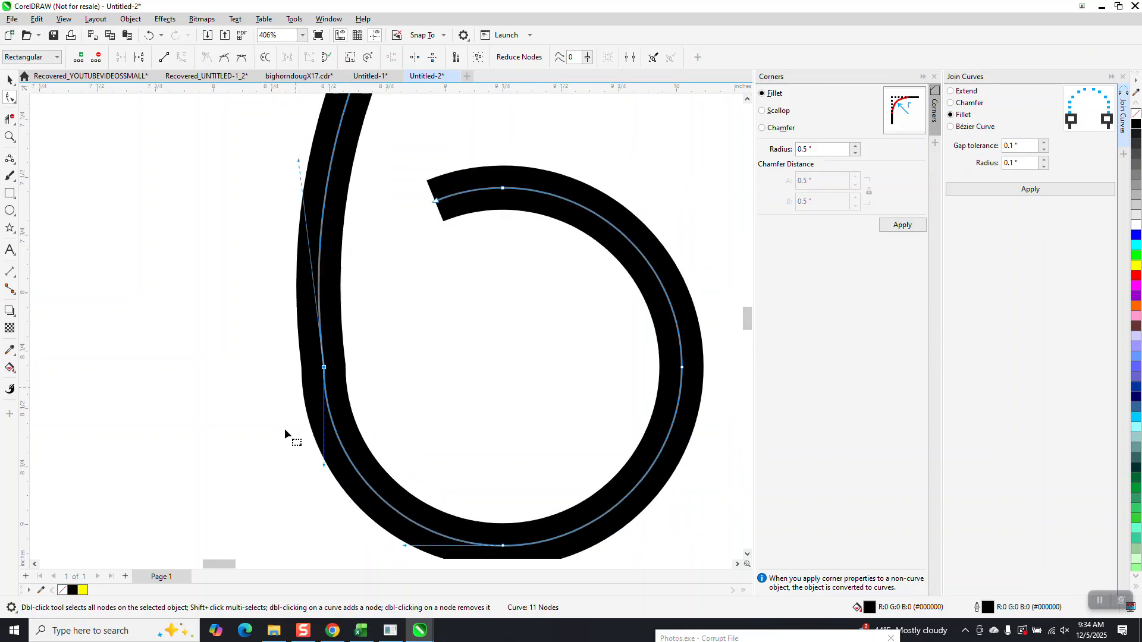
scroll(251, 441, down, 2)
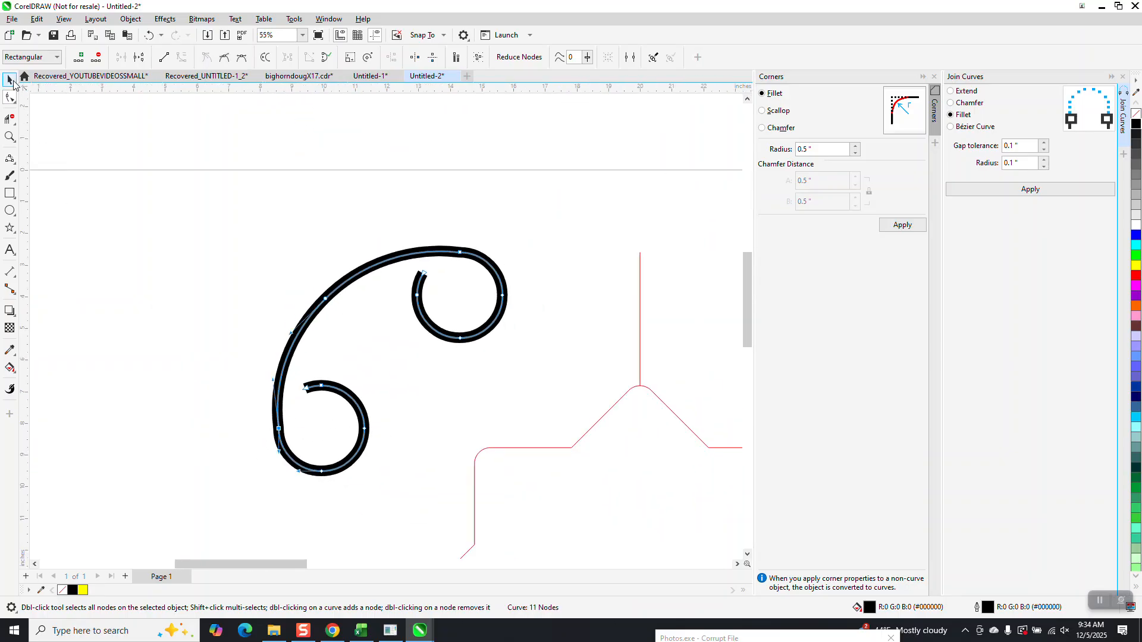
click(9, 79)
Step: Create a copy of the corner scroll rotated 90 degrees about the star's center, filling the tile's lower-left corner
drag(398, 440, 538, 476)
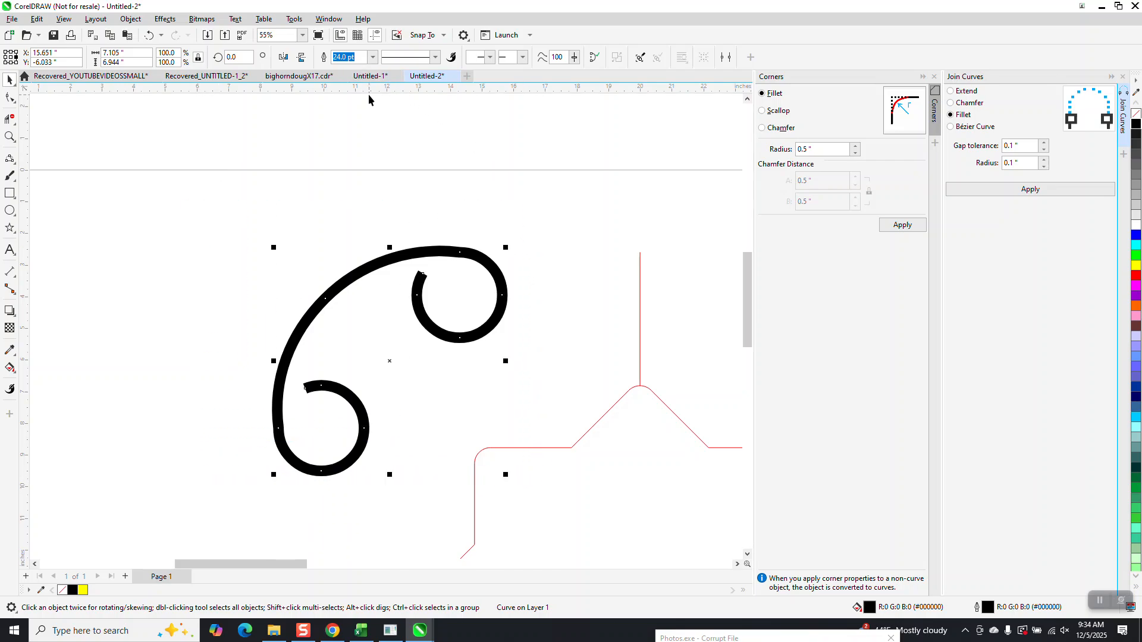
scroll(348, 102, down, 2)
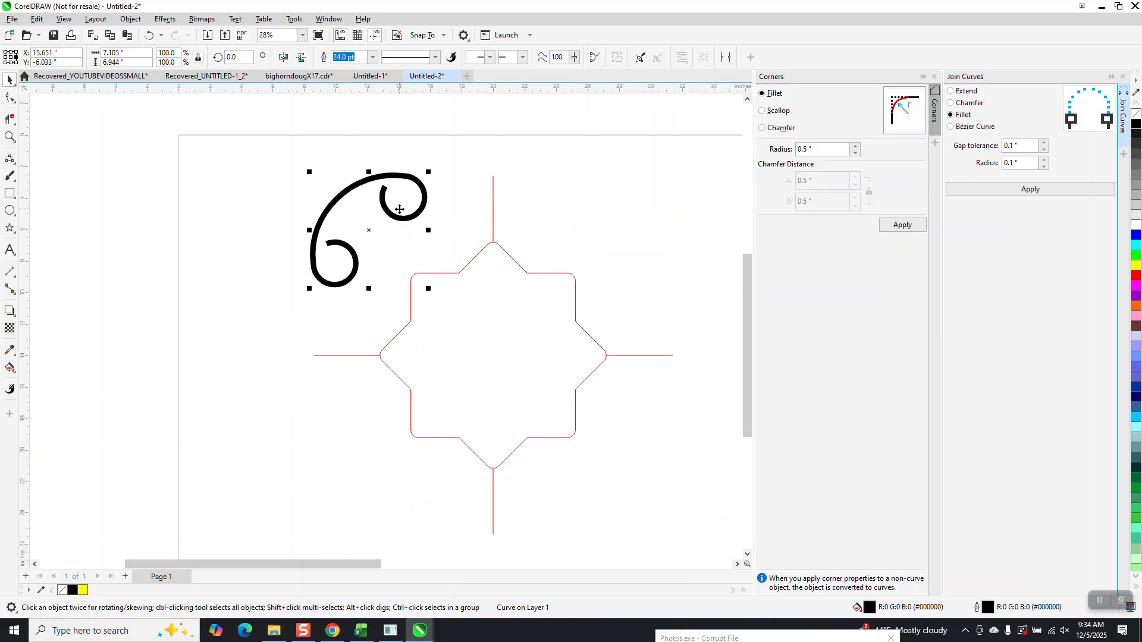
drag(238, 58, 159, 68)
text(90)
key(Return)
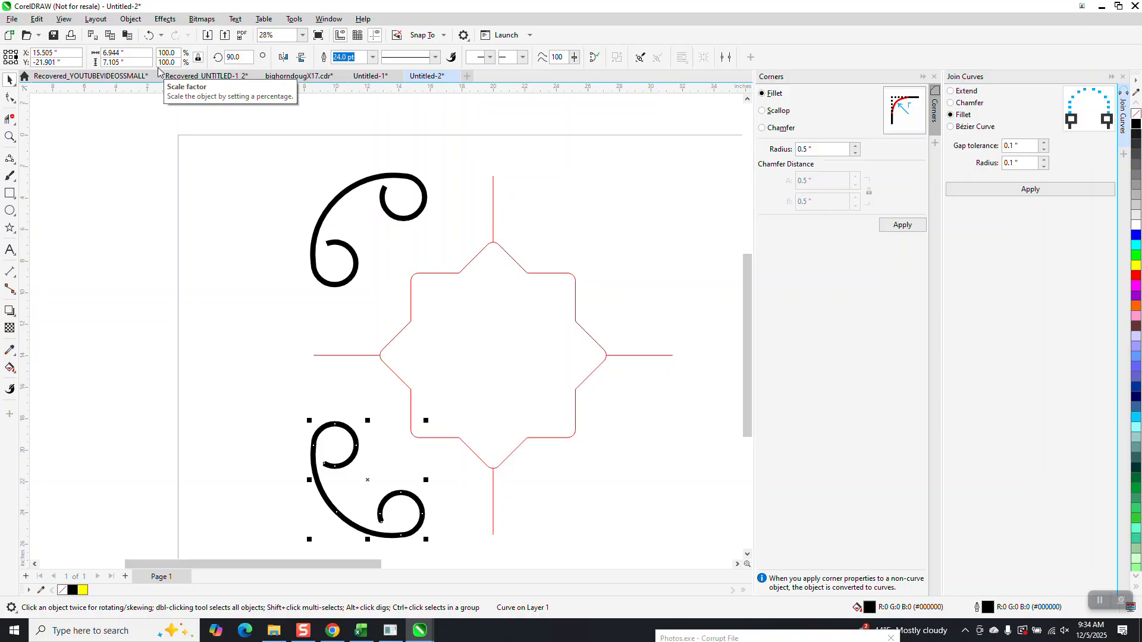
Step: Repeat the 90-degree scroll copy into the two remaining corners, then scale all four scrolls down together about the center to about 20.3 inches
key(ctrl+r)
key(ctrl+r)
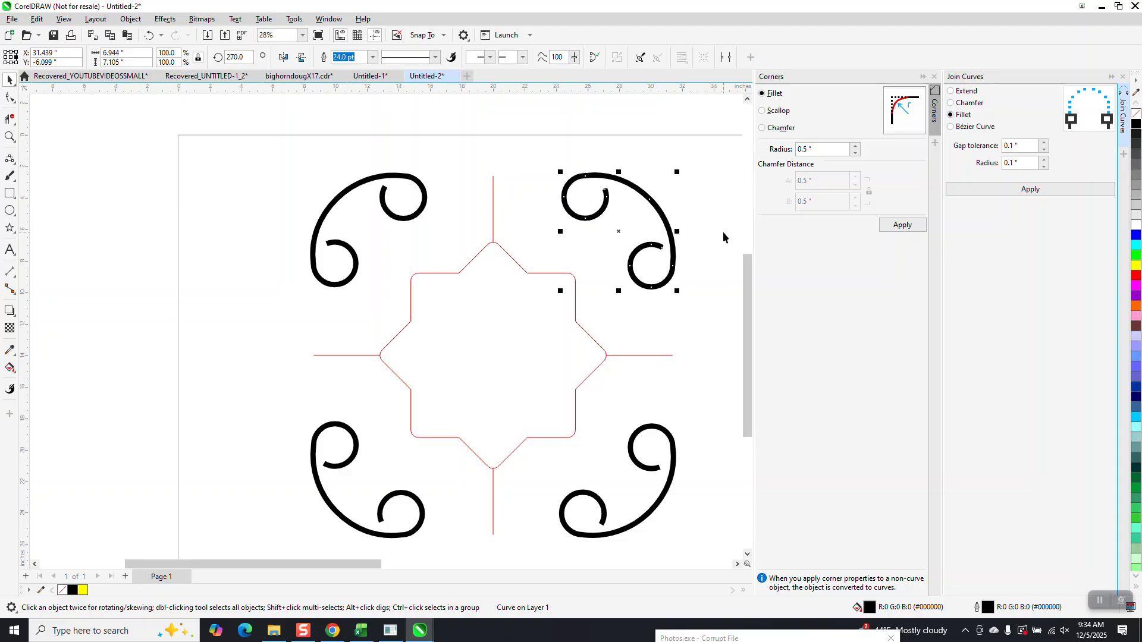
click(423, 193)
click(354, 443)
click(674, 461)
shift+click(668, 237)
shift+click(405, 176)
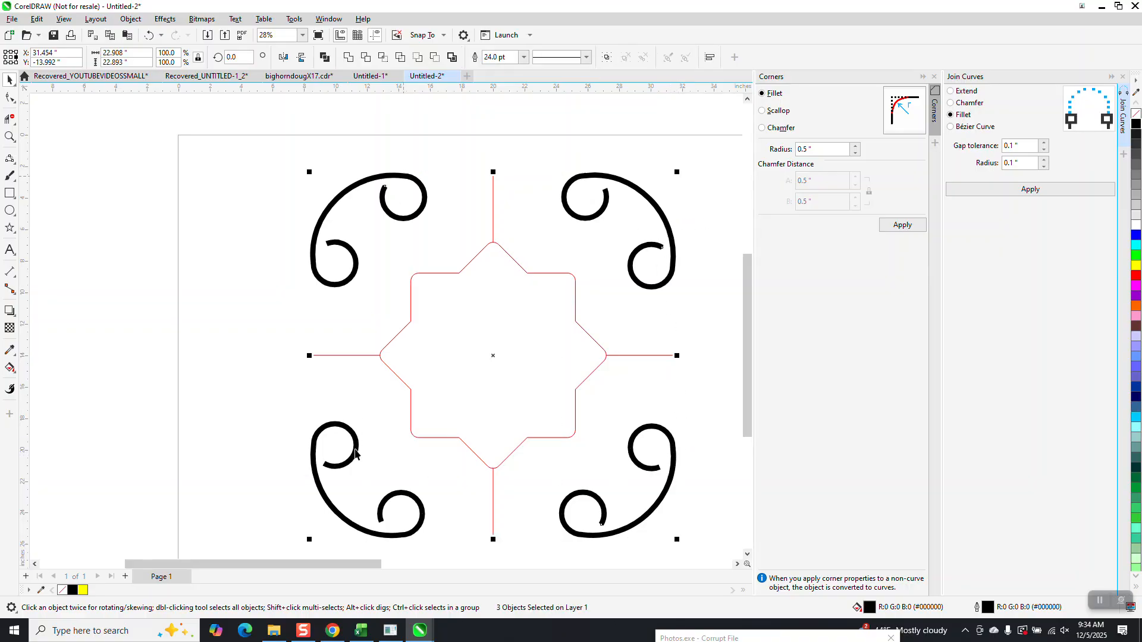
shift+click(354, 455)
drag(676, 172, 657, 194)
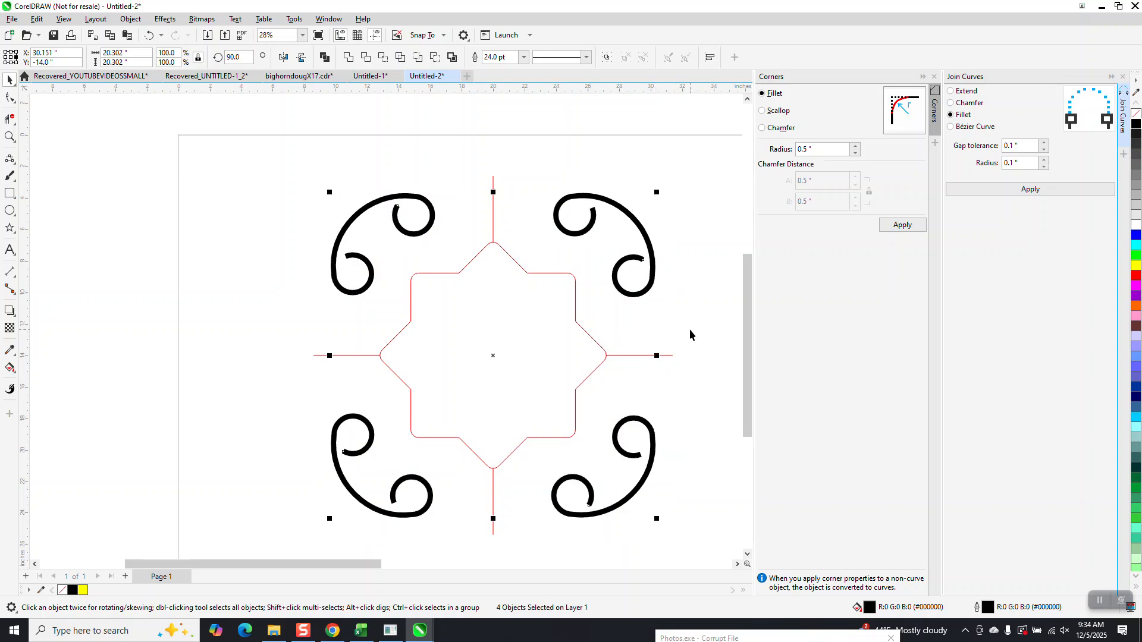
Step: Weld the horizontal line, the eight-pointed star and the vertical line into one curve
scroll(690, 329, down, 1)
click(633, 352)
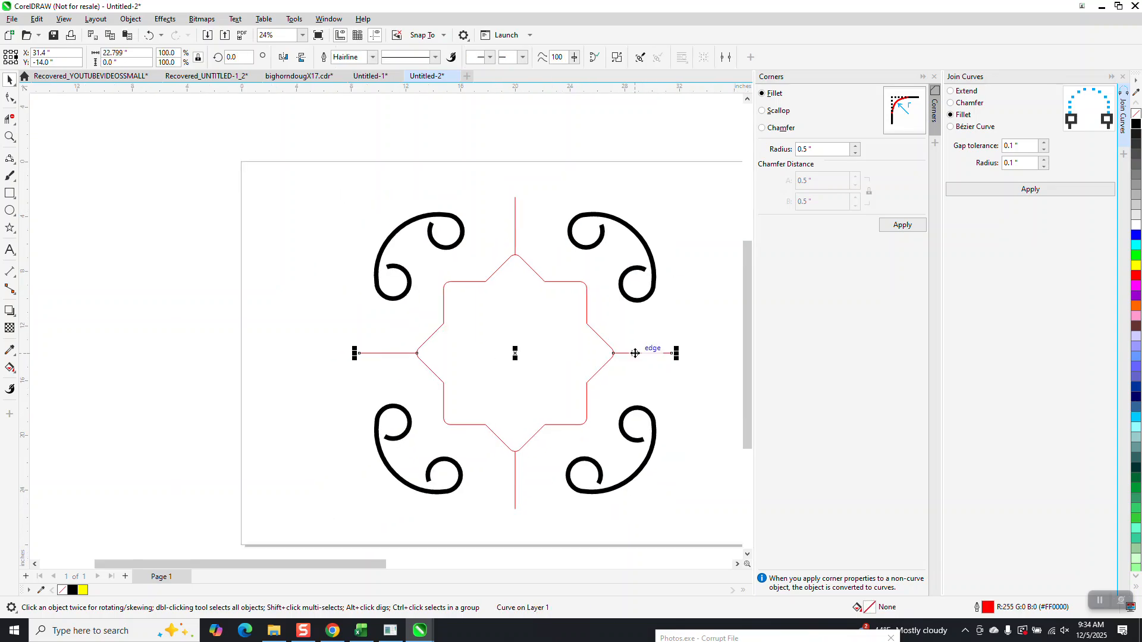
shift+click(558, 283)
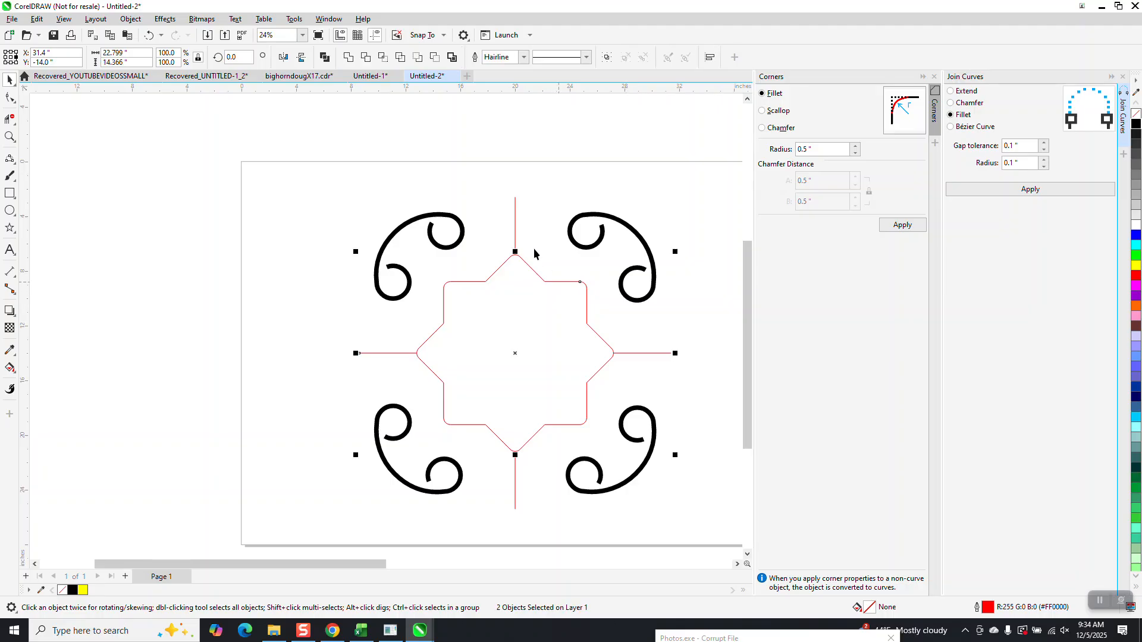
shift+click(512, 225)
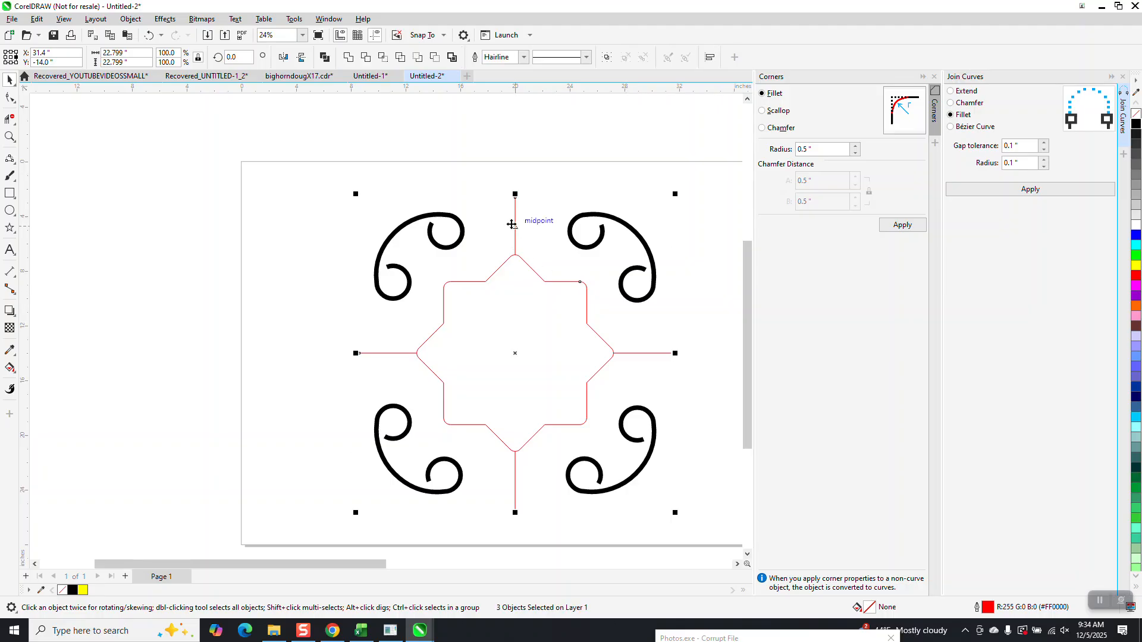
click(350, 58)
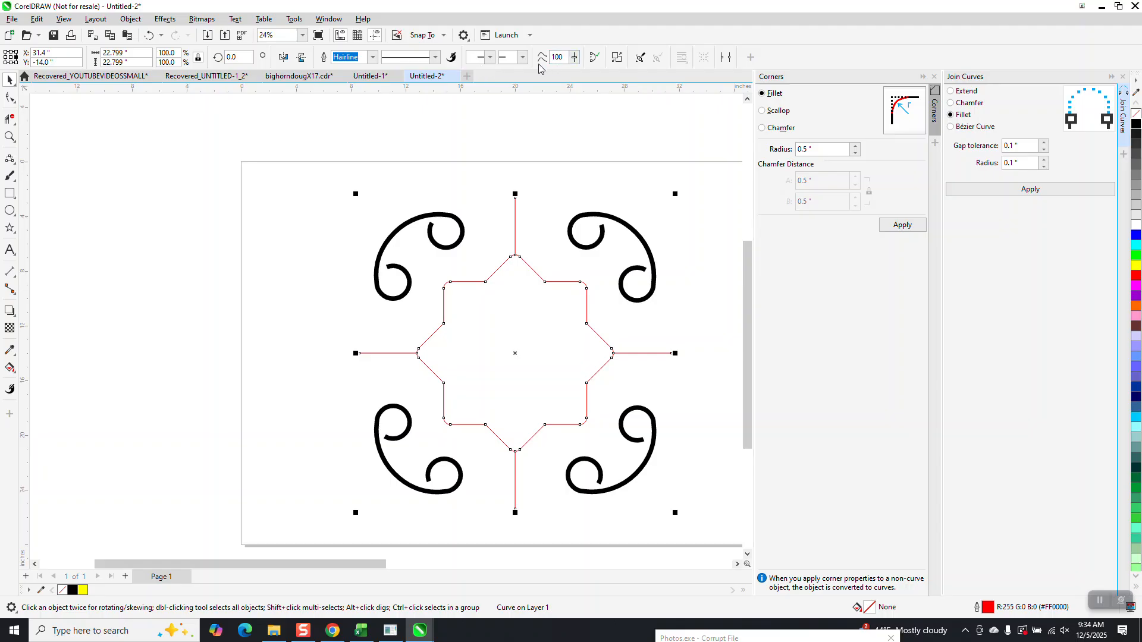
Step: Give the welded star and connecting lines a 24 pt black outline
click(373, 57)
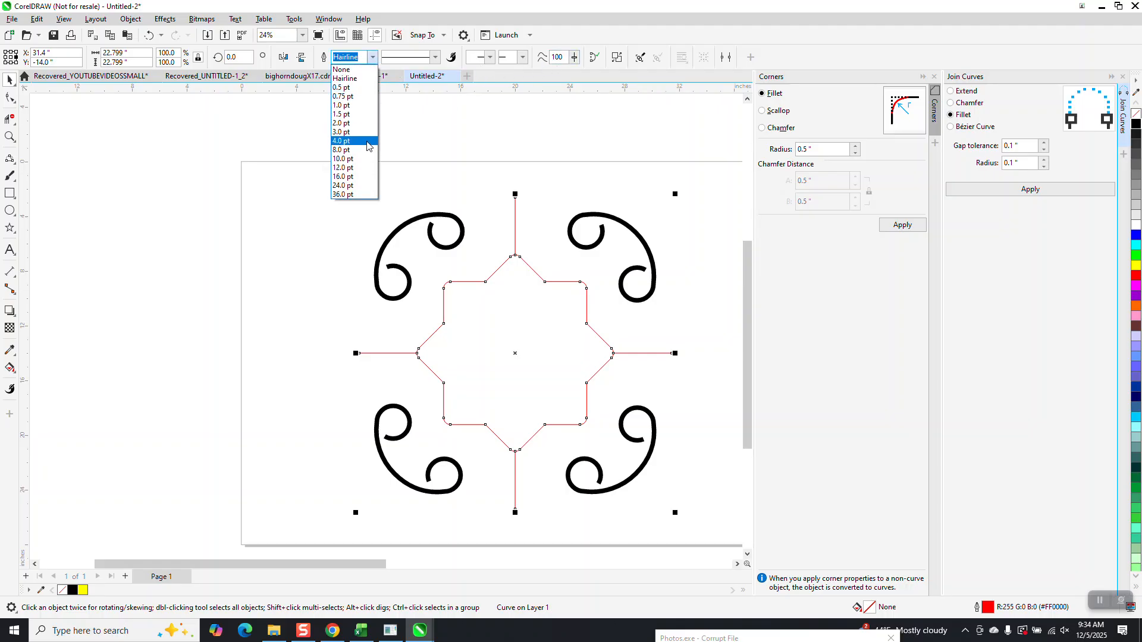
click(354, 189)
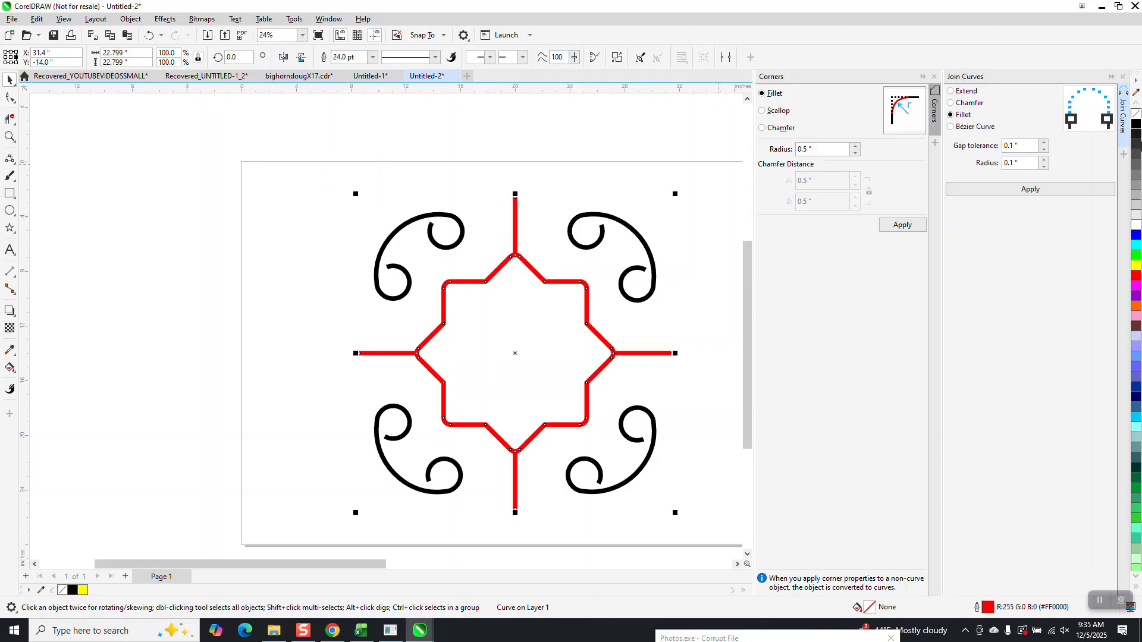
right_click(1136, 124)
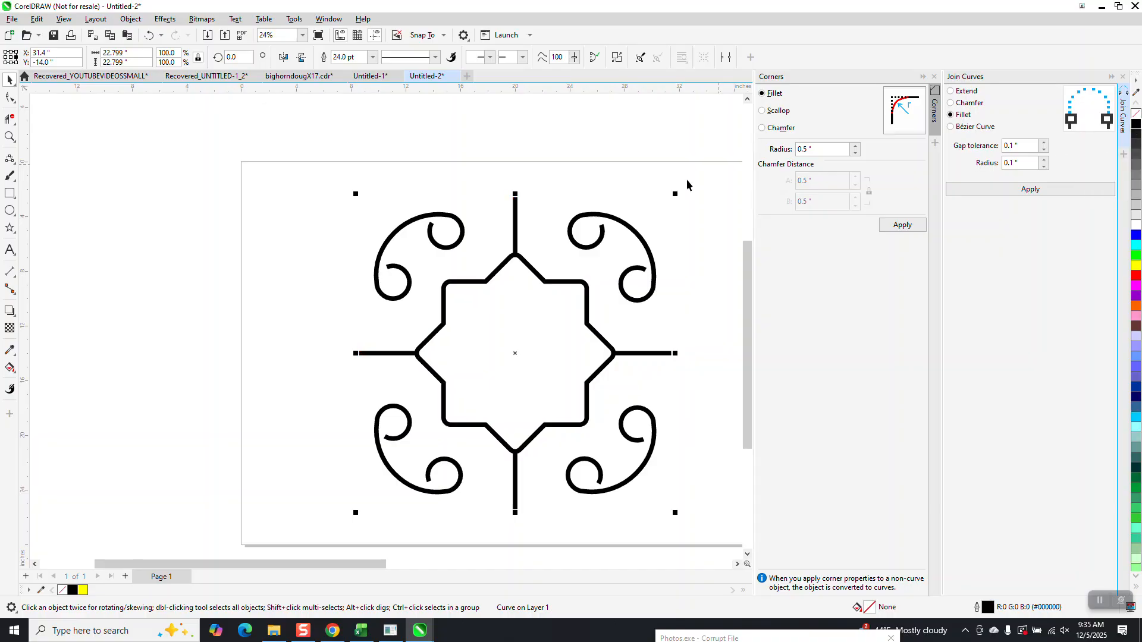
Step: Close the Join Curves and Corners dockers
scroll(572, 214, down, 1)
scroll(573, 214, down, 1)
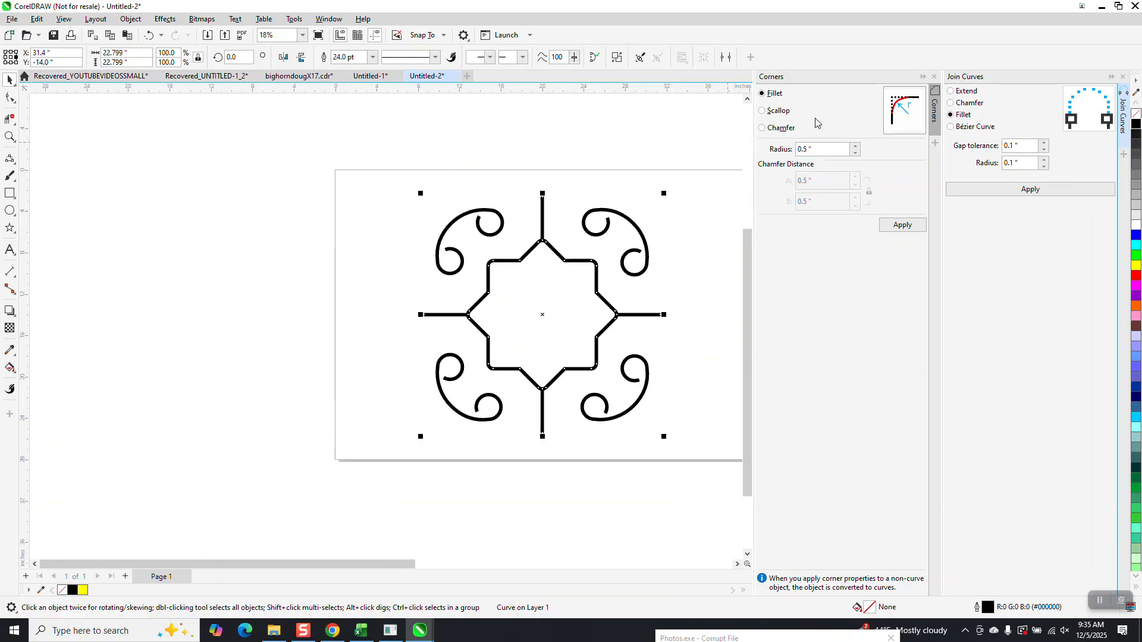
click(1122, 76)
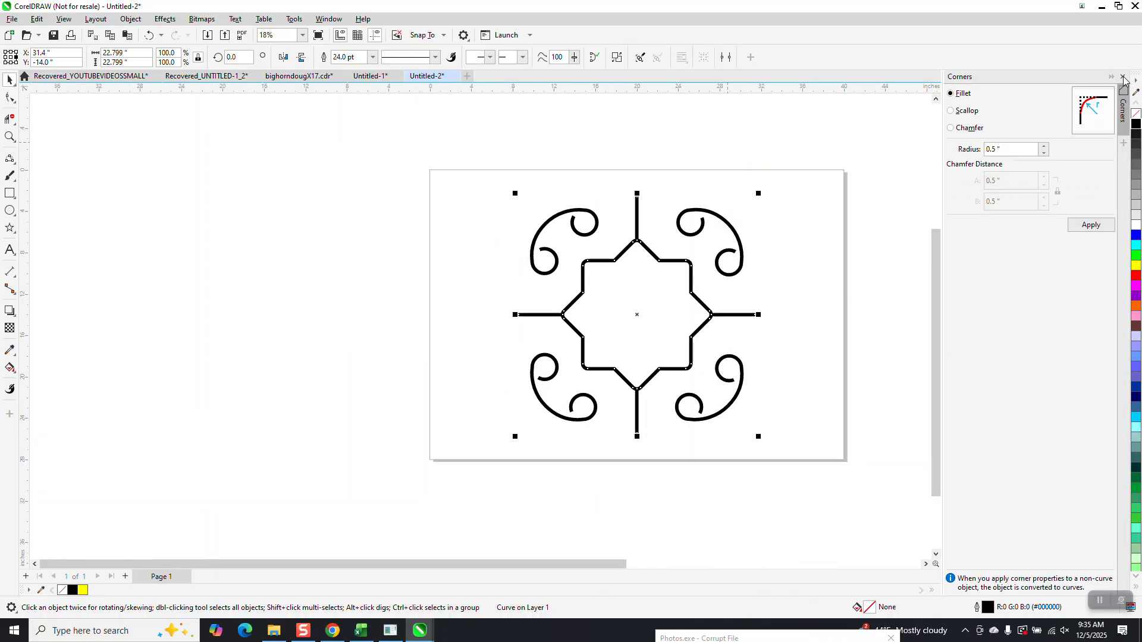
click(1123, 77)
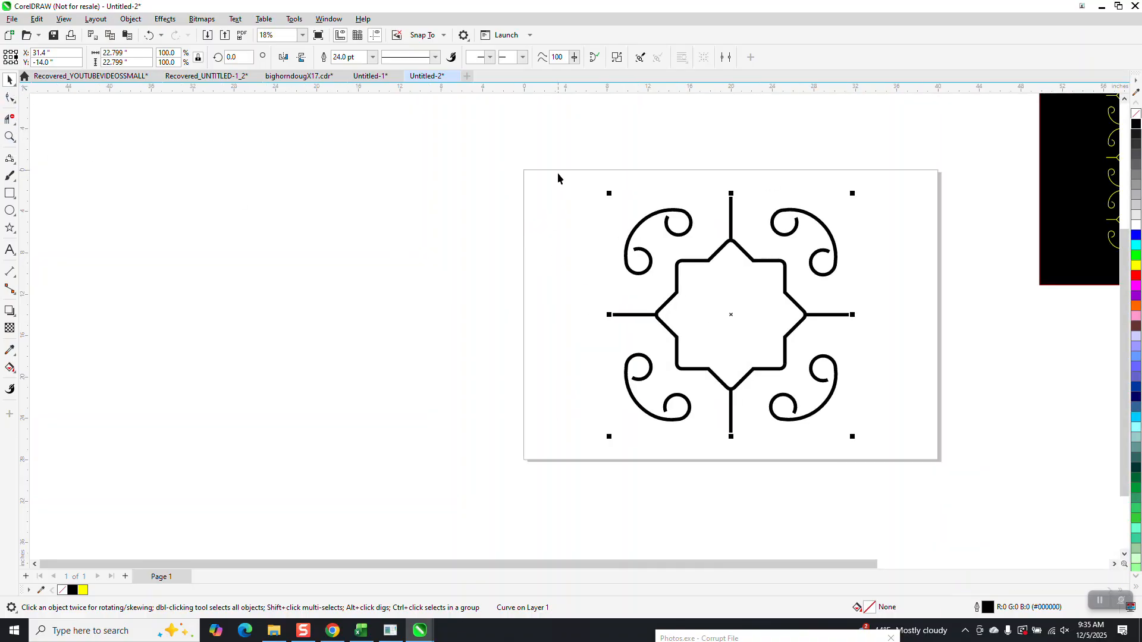
Step: Enable Scale with object for the outlines of the star curve and all four scrolls
drag(917, 440, 937, 476)
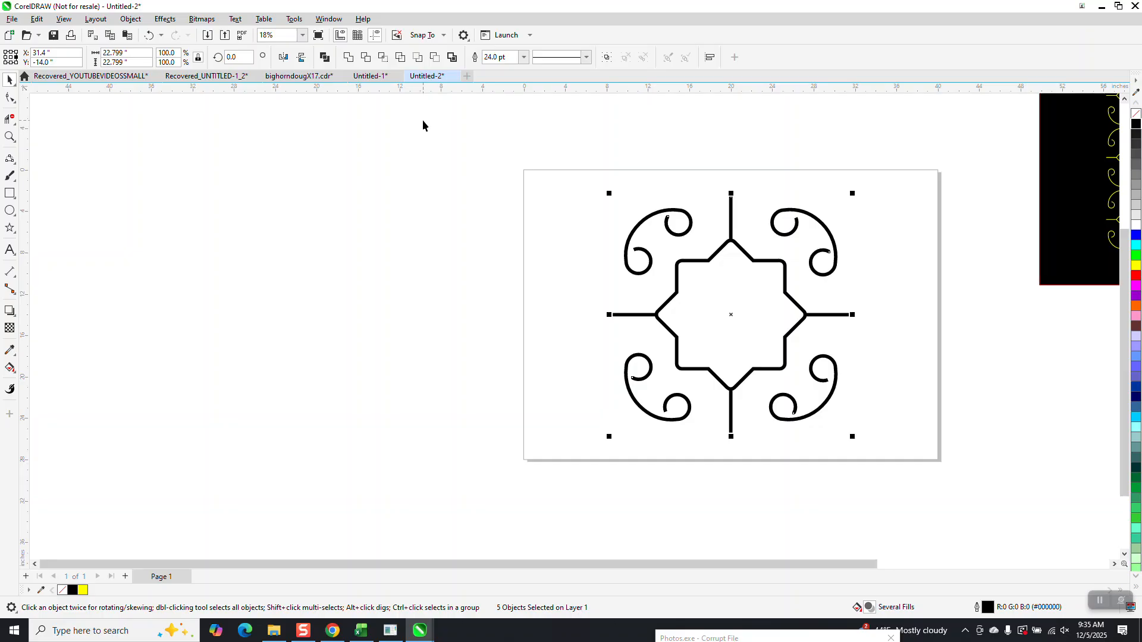
key(F12)
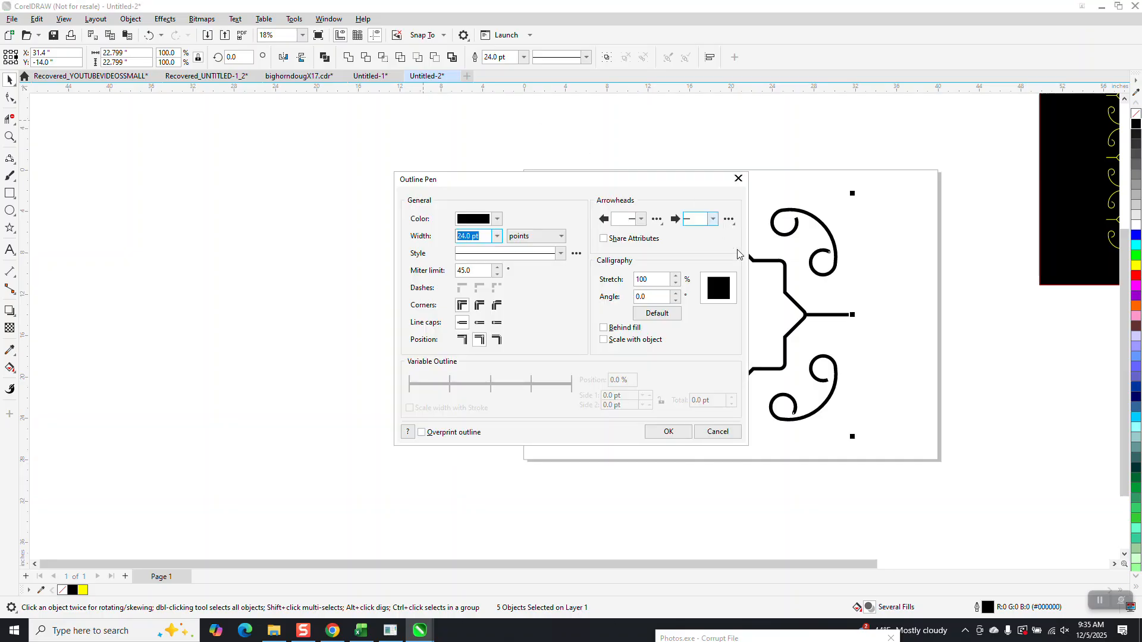
click(605, 340)
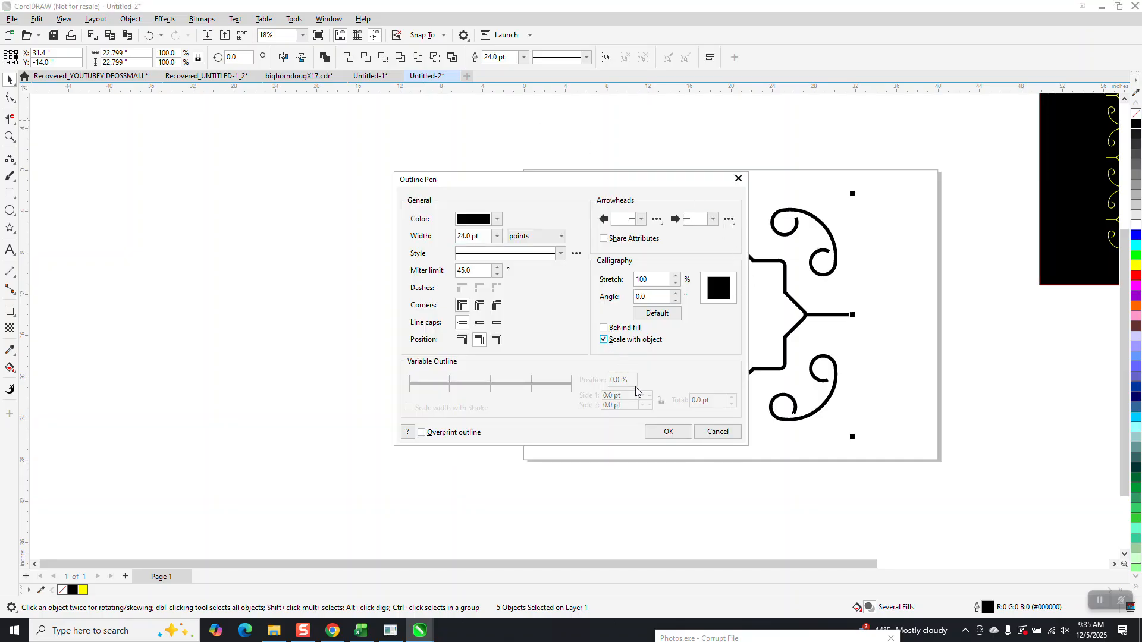
click(668, 430)
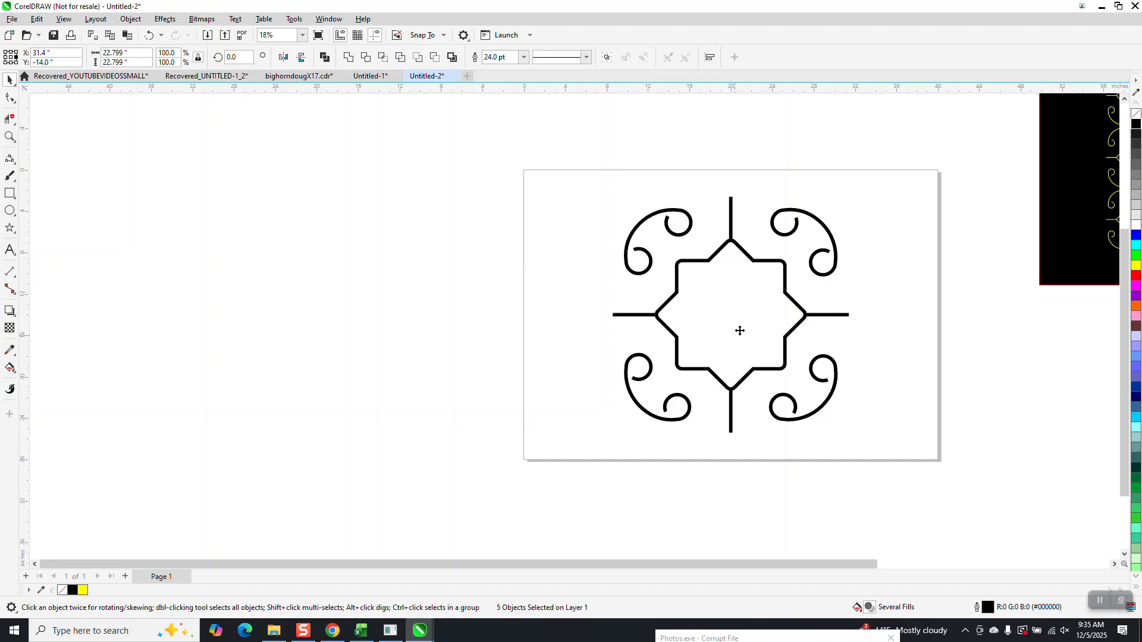
Step: Resize the whole tile proportionally to 6 inches and move it to the page's upper-left corner
click(134, 52)
text(6)
key(Return)
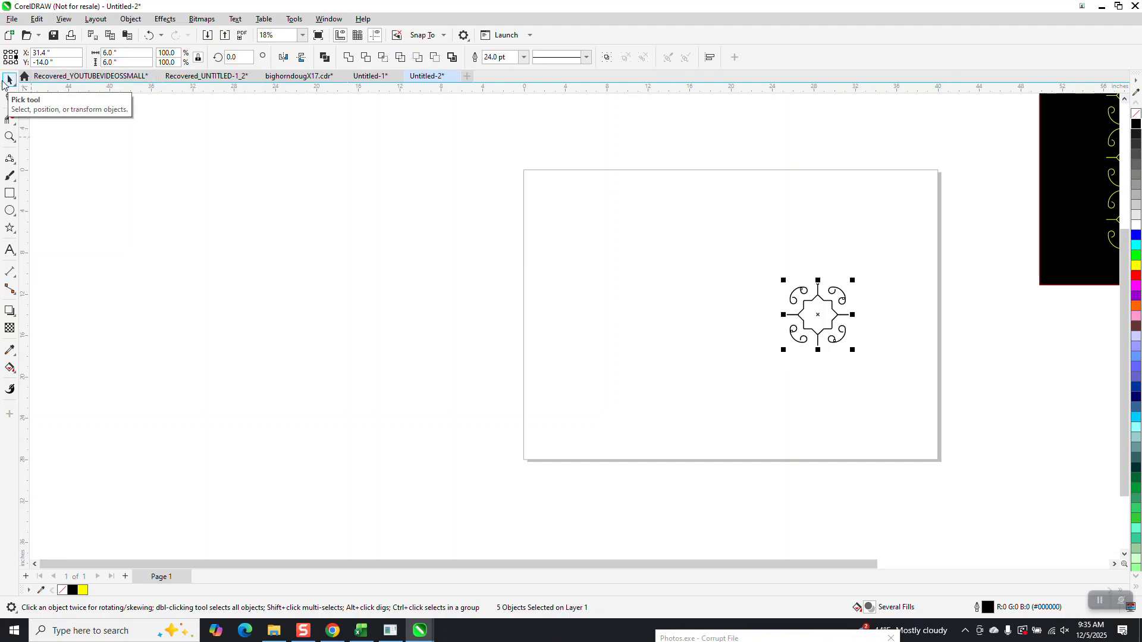
drag(818, 317, 562, 215)
click(9, 137)
drag(531, 176, 623, 261)
right_click(451, 241)
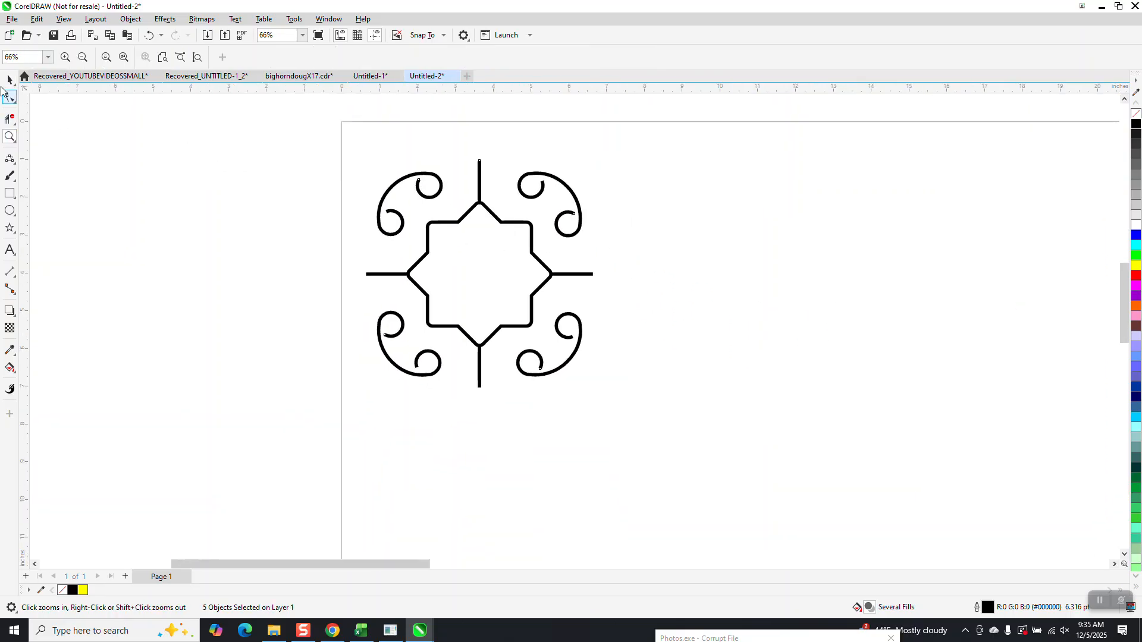
Step: Group the star curve and the four corner scrolls into a single tile
click(6, 80)
click(465, 204)
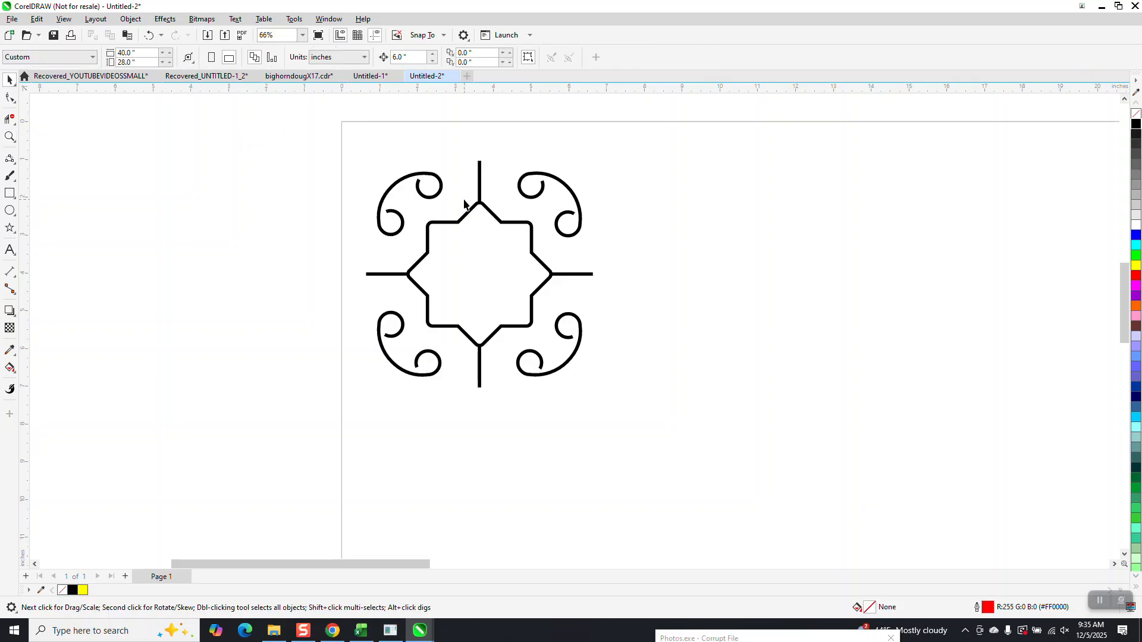
click(574, 279)
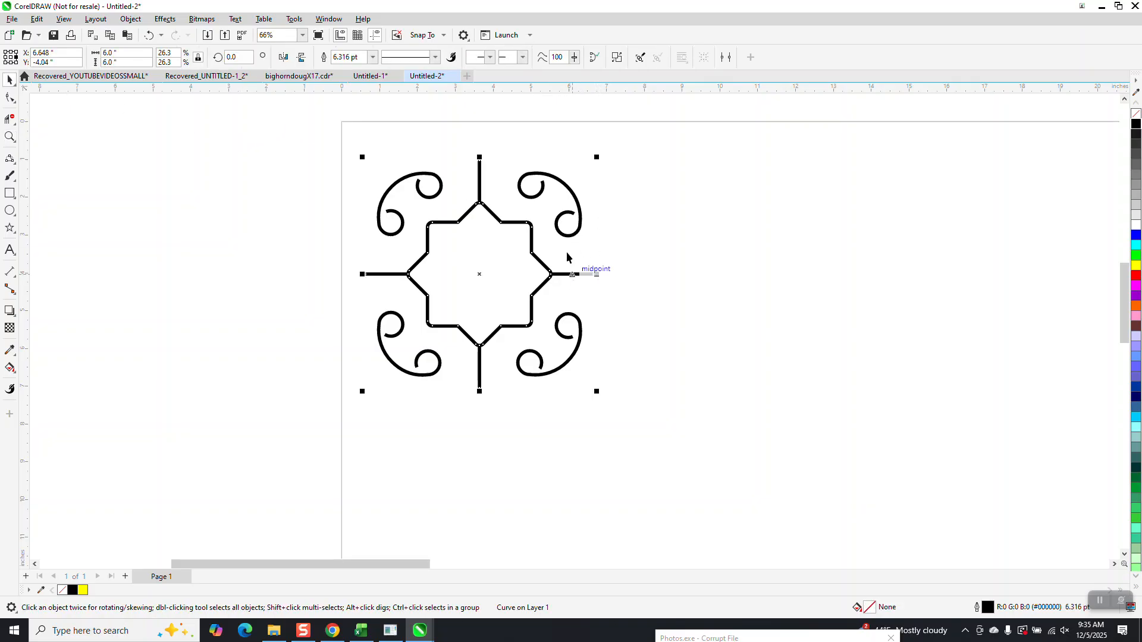
click(359, 114)
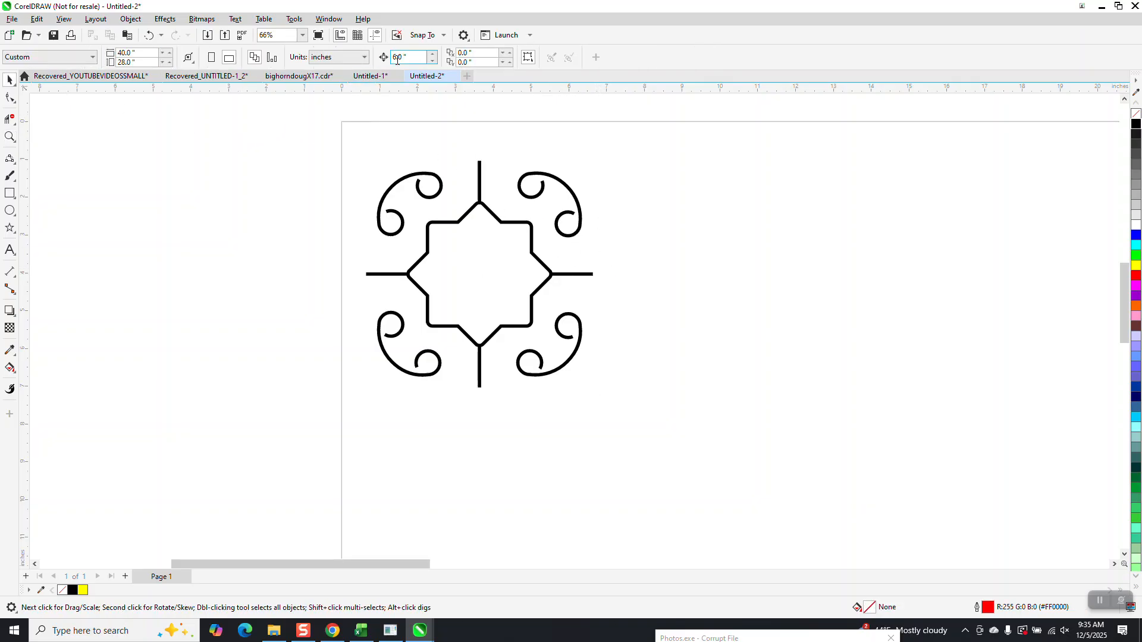
click(425, 179)
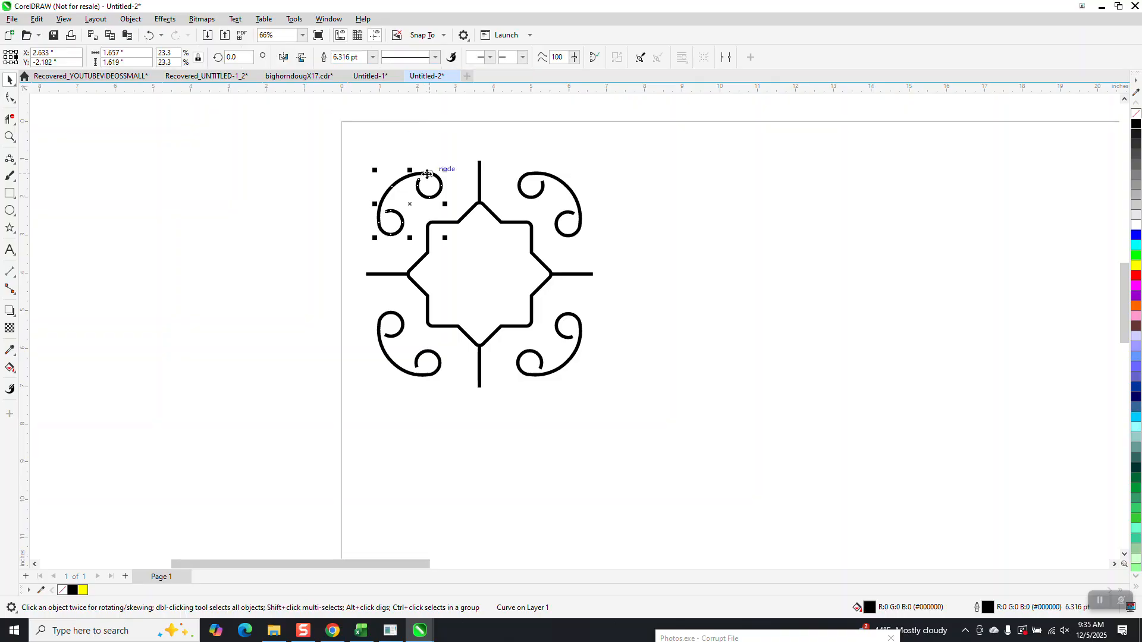
drag(288, 102, 671, 450)
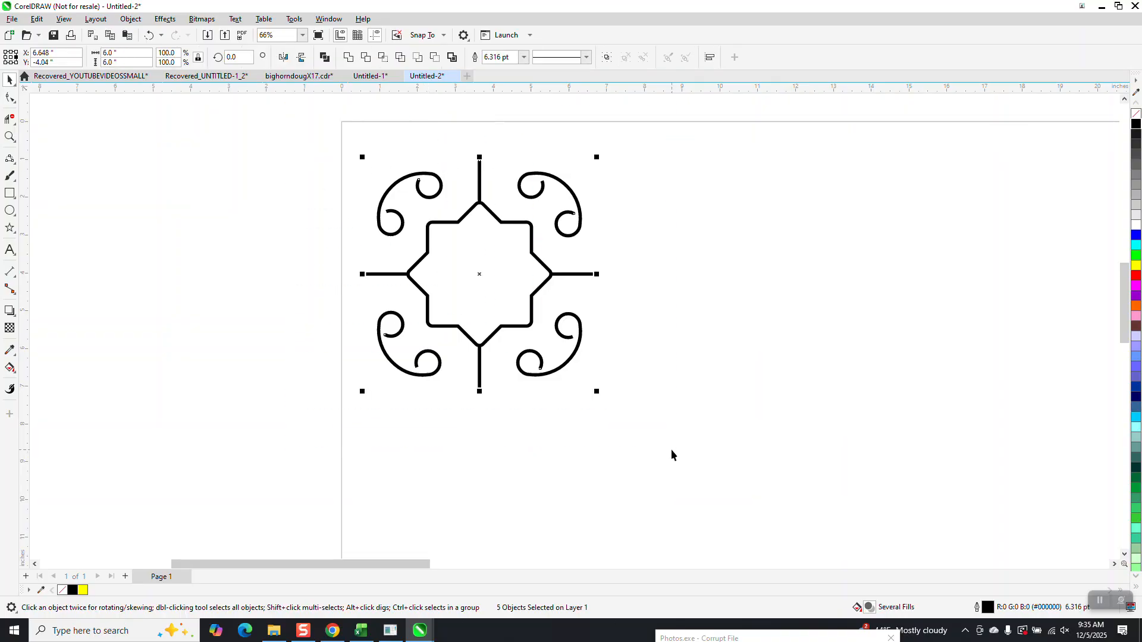
key(ctrl+g)
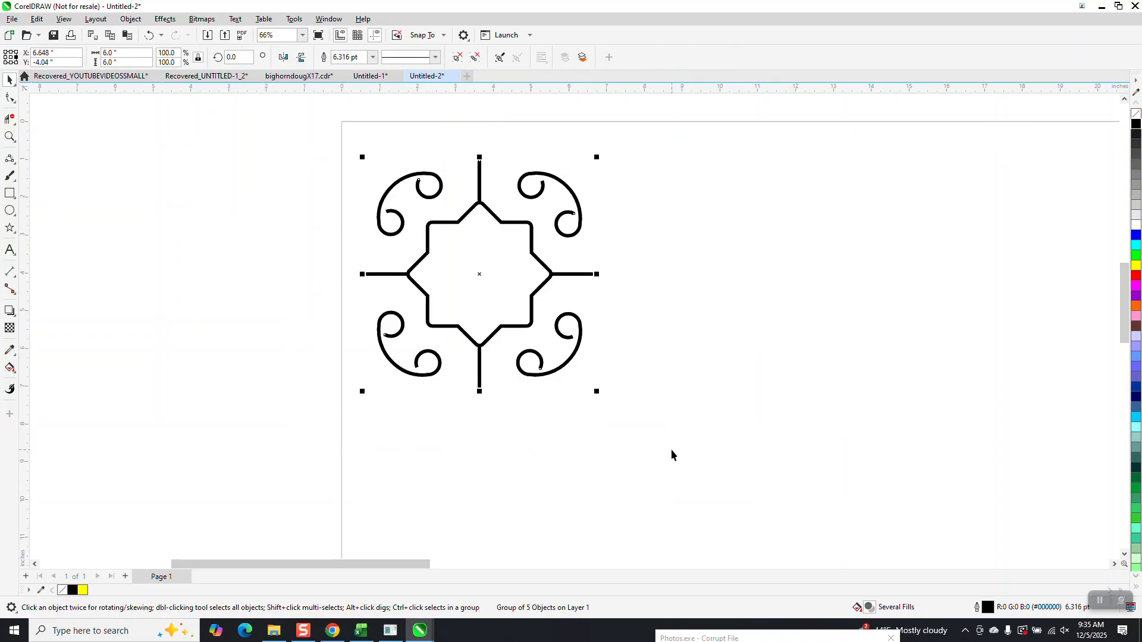
Step: Duplicate the tile four times to the right at 6-inch spacing, forming a row of five
key(ctrl+d)
key(ctrl+d)
key(ctrl+d)
key(ctrl+d)
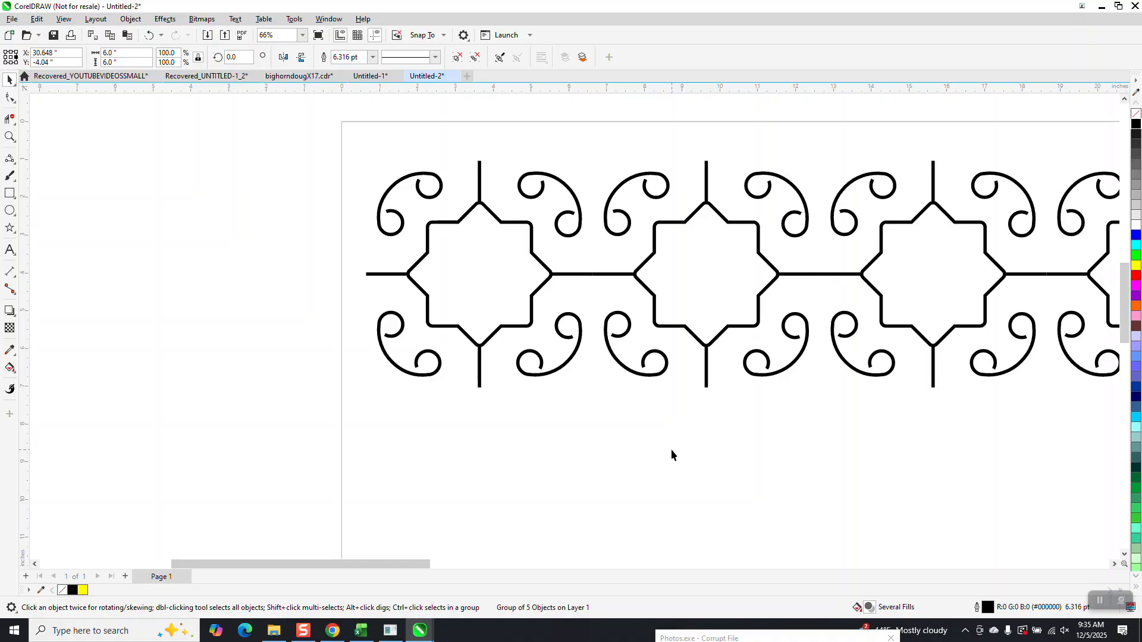
Step: Duplicate the whole row of tiles four times downward at 6-inch spacing, forming a five-by-five pattern
scroll(538, 387, down, 3)
drag(450, 286, 986, 499)
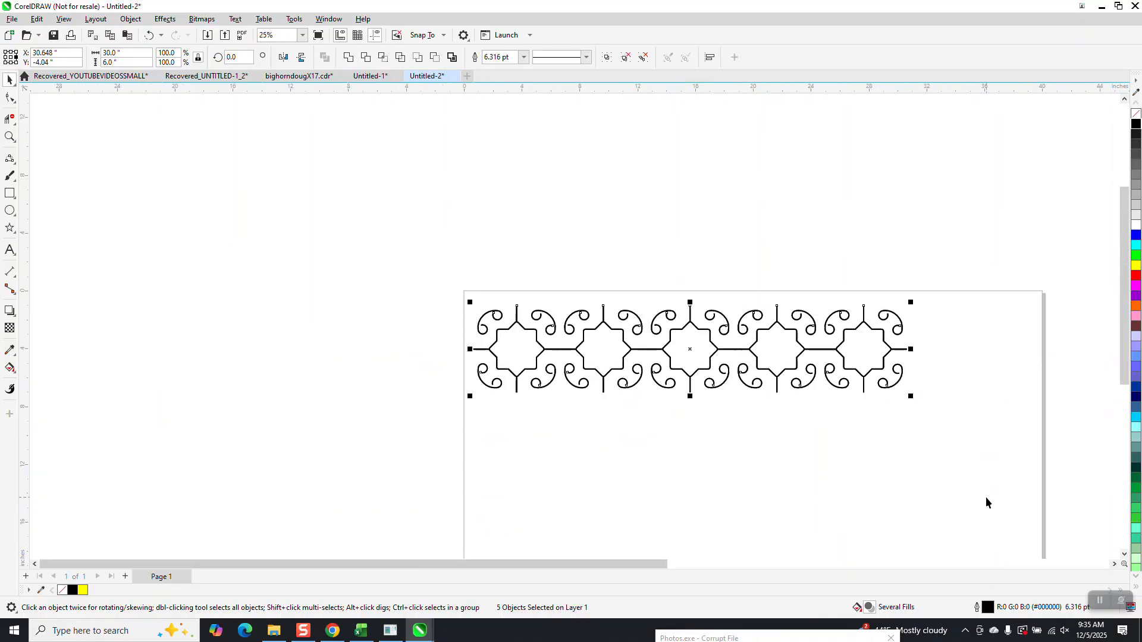
key(ctrl+d)
key(ctrl+d)
key(ctrl+d)
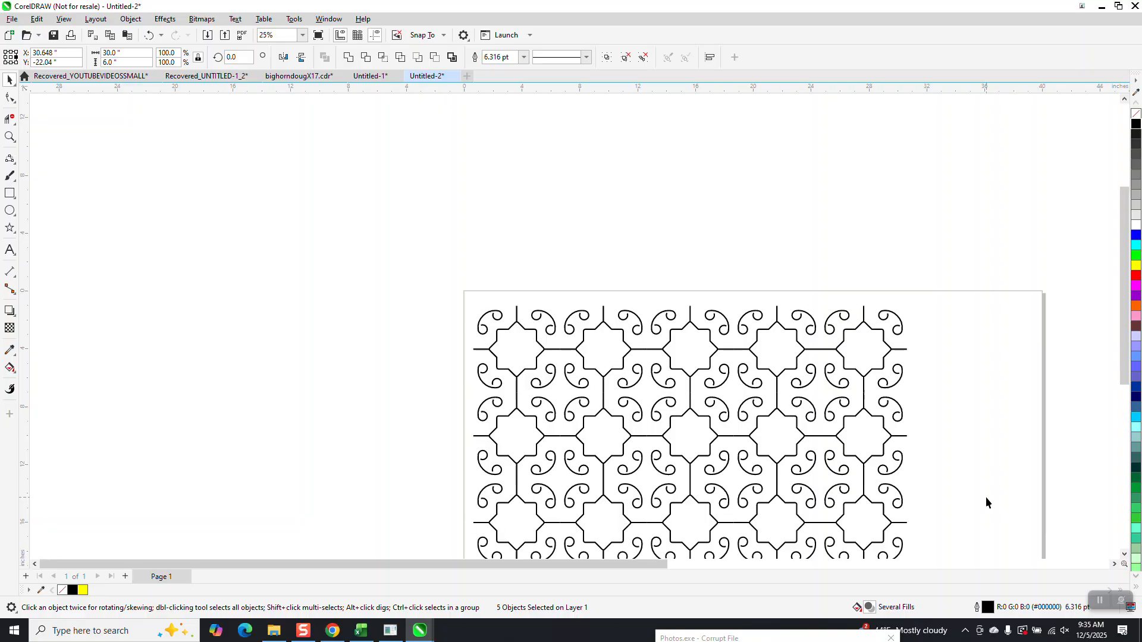
Step: Examine the finished tiling as a whole beside the yellow reference pattern and up close at the connecting lines and scrolls
scroll(892, 503, down, 2)
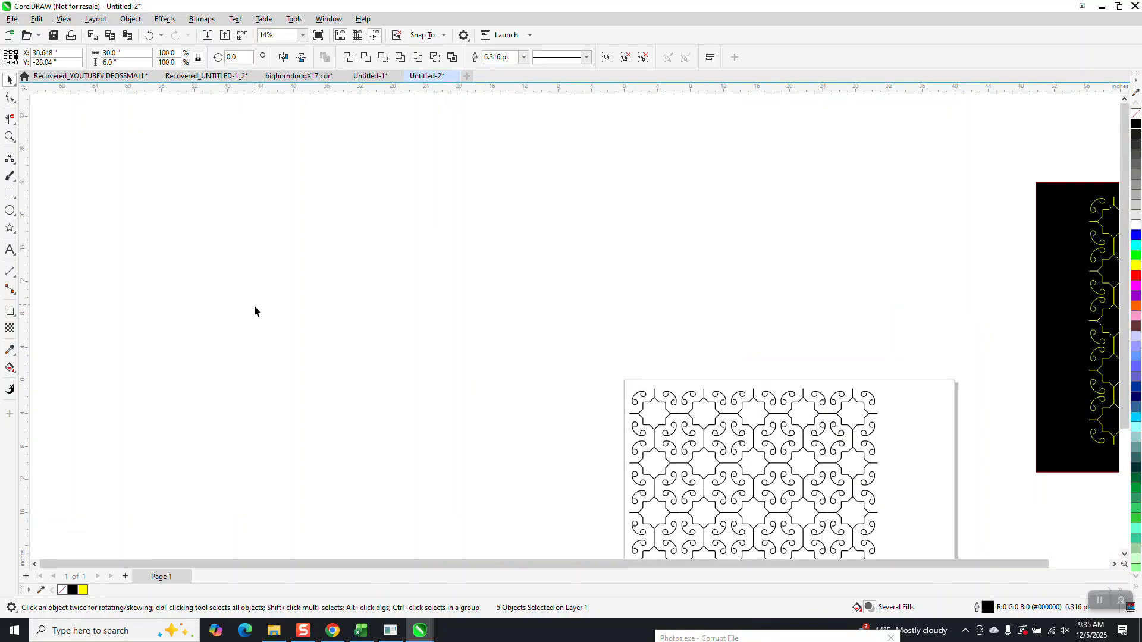
scroll(254, 305, down, 1)
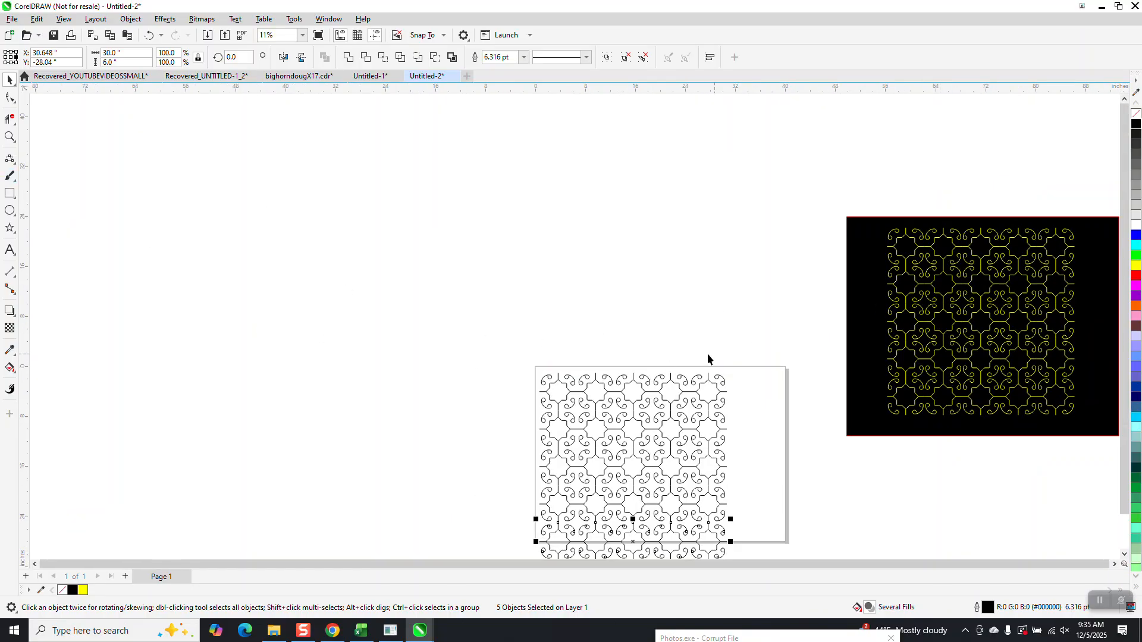
click(10, 137)
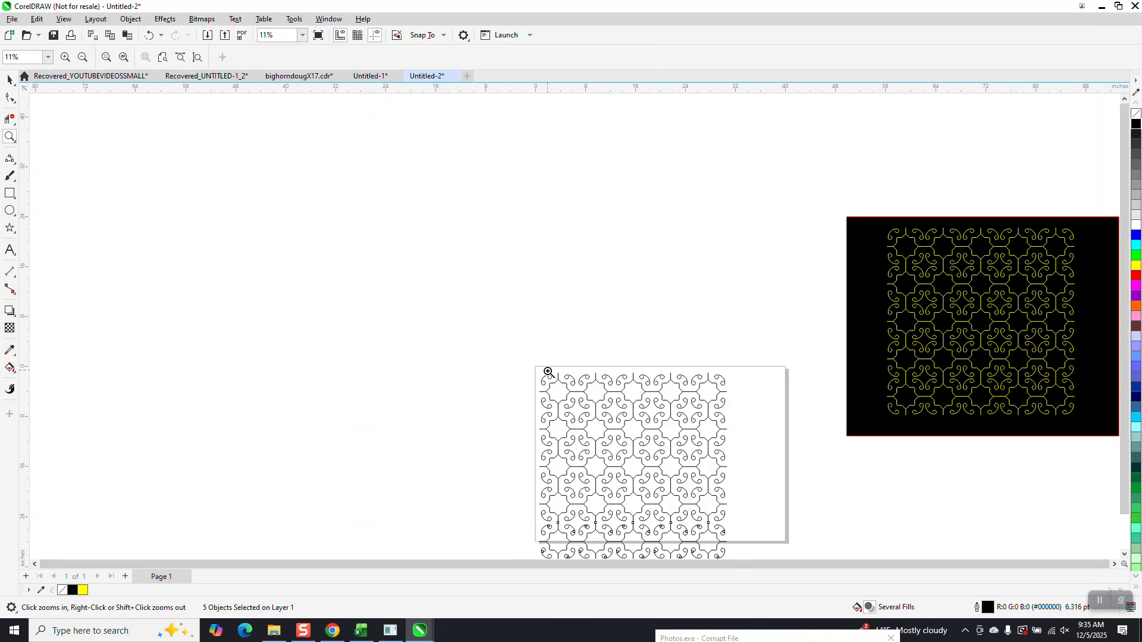
drag(548, 373, 634, 419)
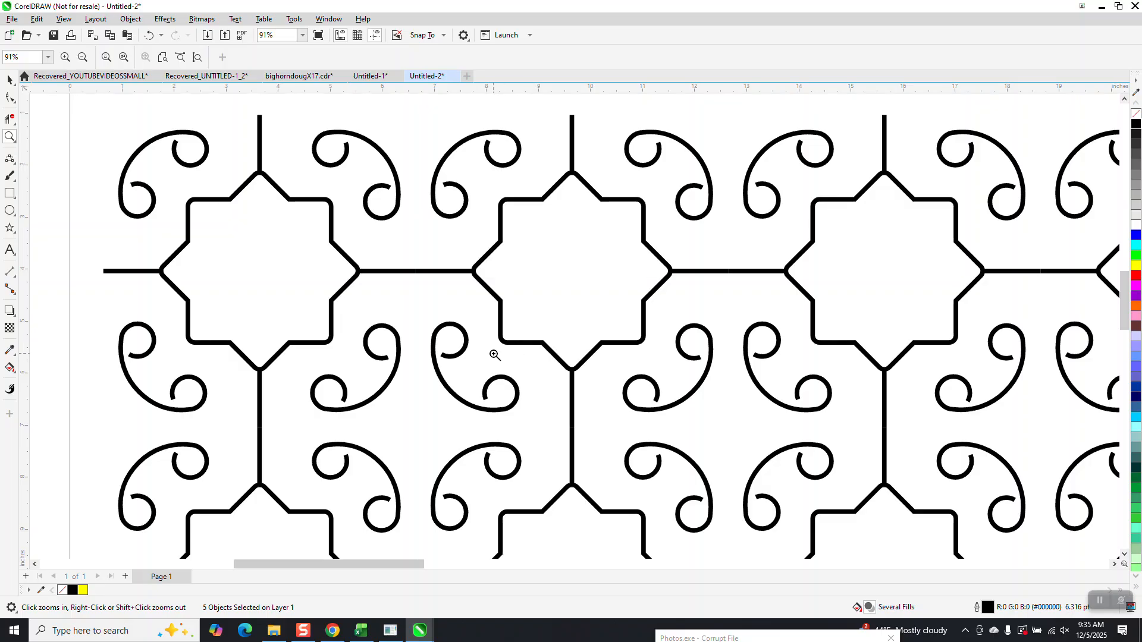
right_click(426, 304)
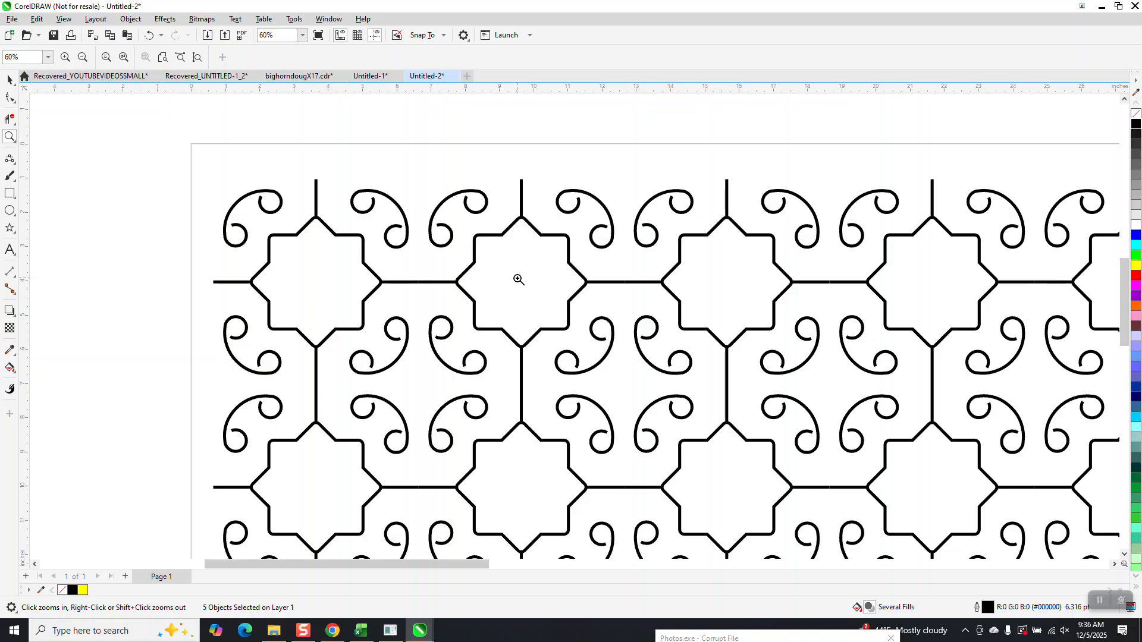
right_click(517, 324)
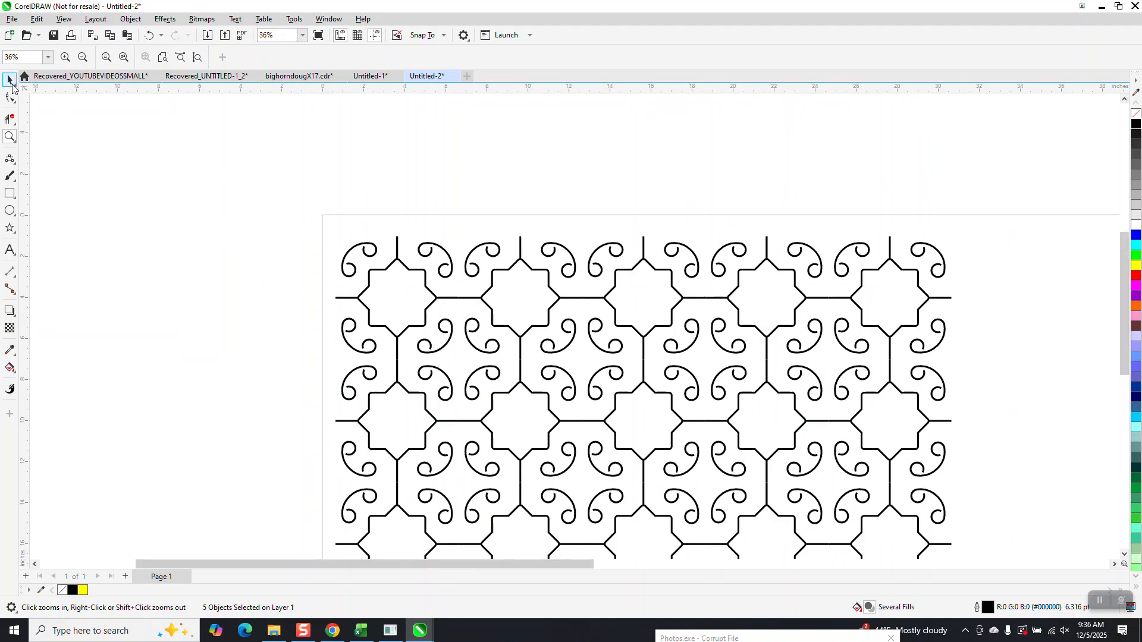
Step: Copy the pattern's upper-left tile into the empty space off the page, above and left of the pattern
click(10, 79)
click(408, 269)
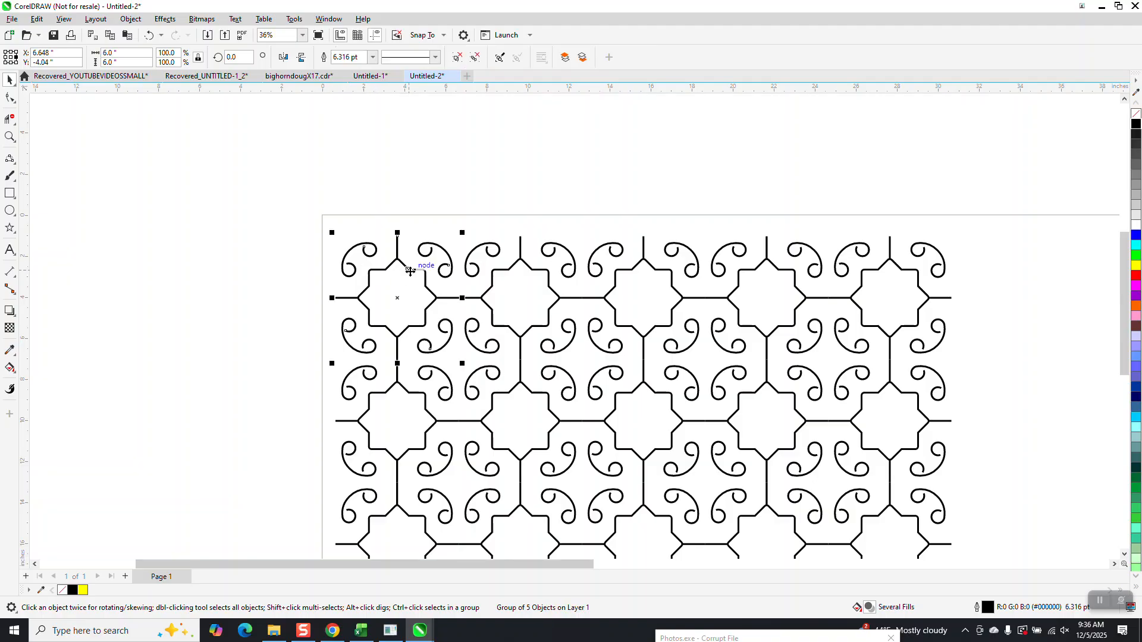
drag(409, 270, 198, 177)
Step: Group the whole five-by-five pattern and move it off toward the lower-right side of the page
scroll(309, 194, down, 2)
scroll(317, 213, down, 1)
drag(317, 210, 346, 388)
drag(608, 490, 623, 508)
key(ctrl+g)
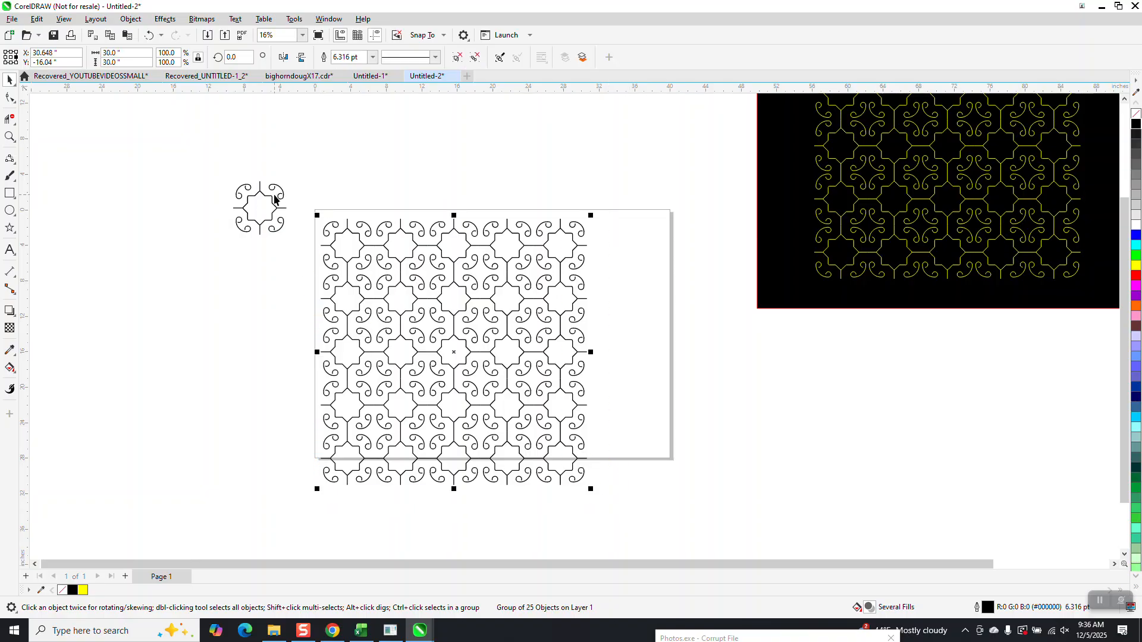
drag(365, 247, 699, 388)
Step: Center the single copied tile on the page
click(257, 220)
key(p)
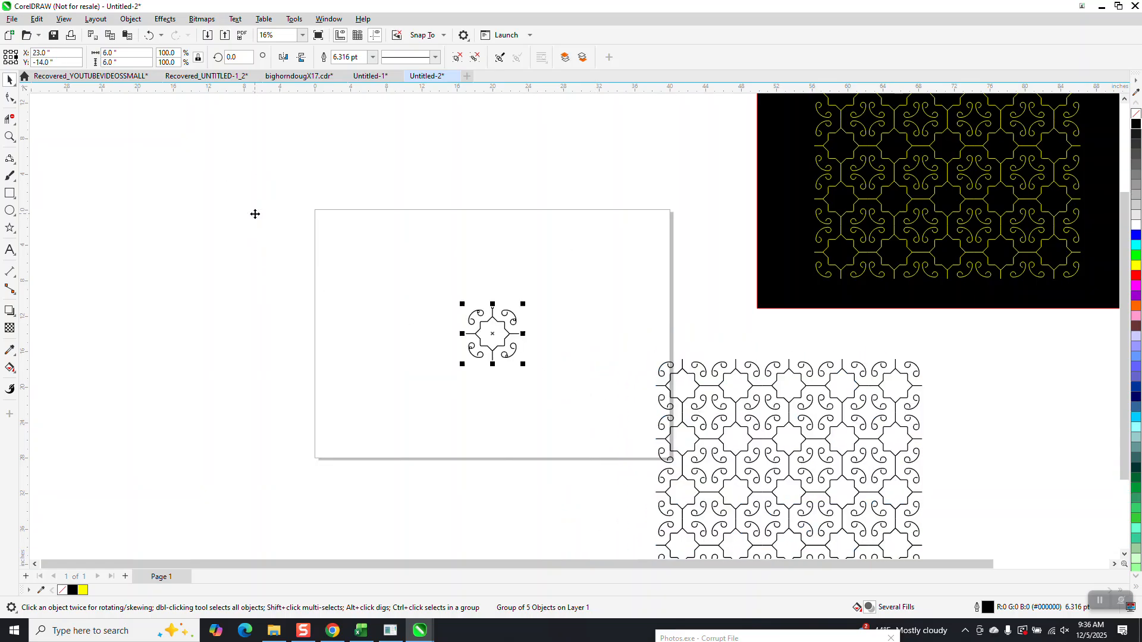
click(10, 136)
drag(390, 258, 565, 399)
click(10, 79)
Step: Ungroup the centered tile and place a copy of its upper-left scroll in the empty space to its right
click(130, 20)
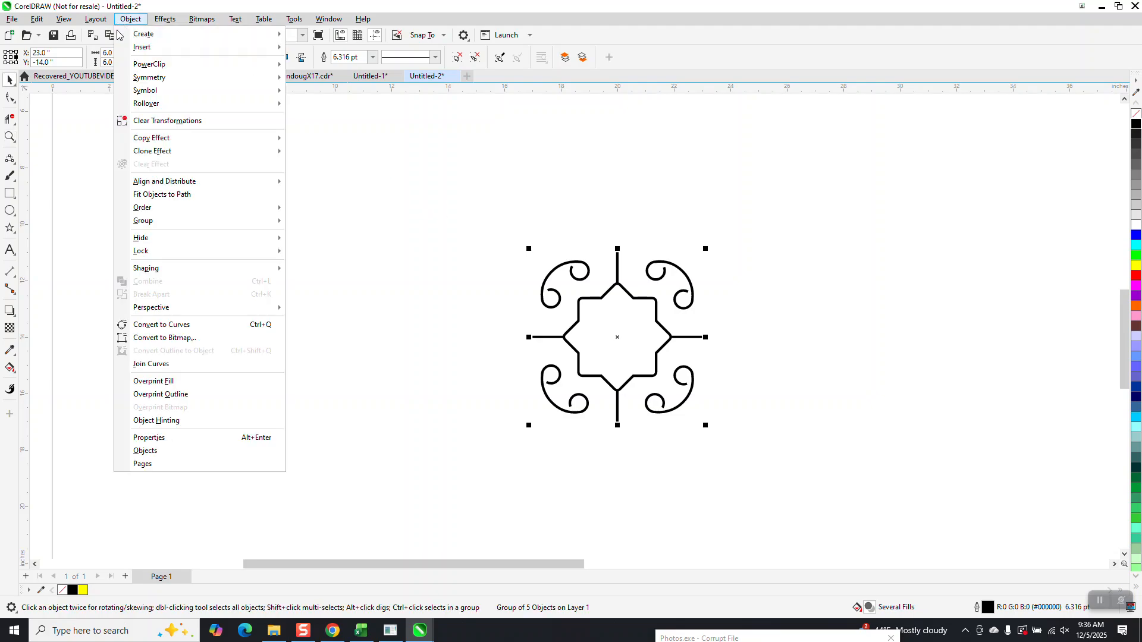
click(300, 240)
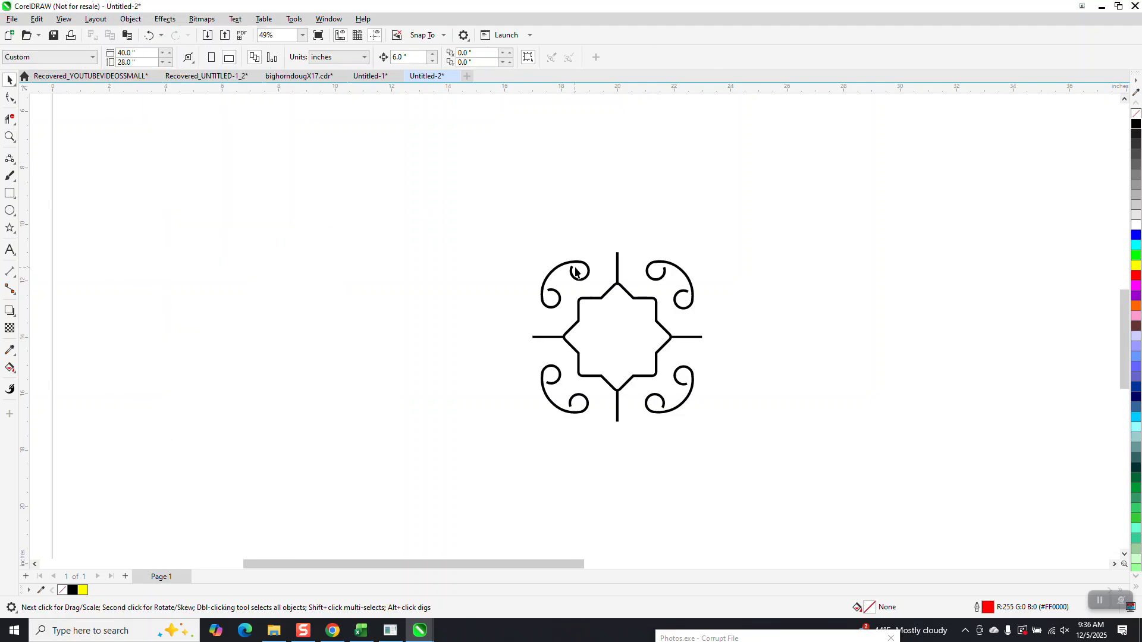
click(585, 272)
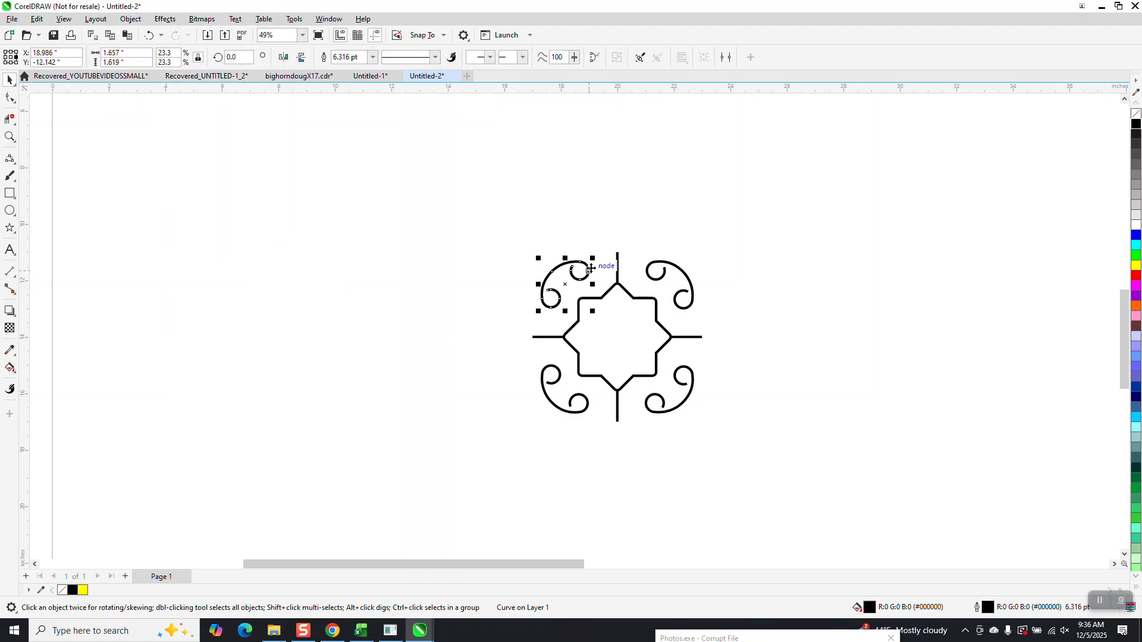
drag(589, 270, 825, 290)
Step: Regroup the star curve and the four corner scrolls of the centered tile
click(496, 275)
drag(467, 212, 717, 434)
key(ctrl+g)
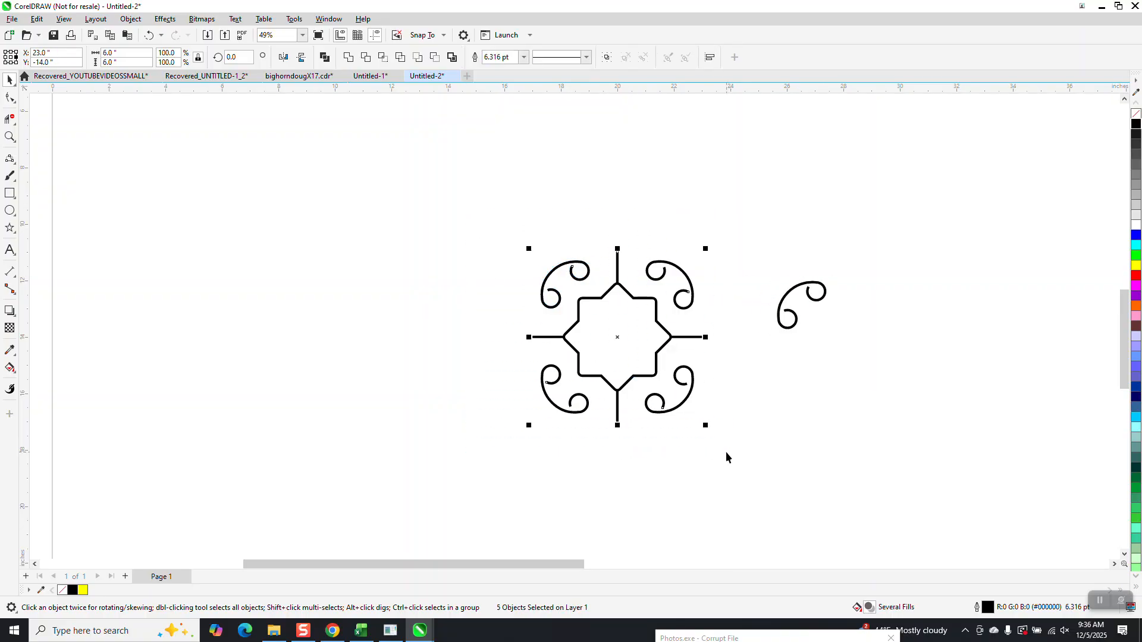
Step: Scale the copied scroll down to about 0.994 by 0.971 inches and center it on the page inside the star
click(808, 285)
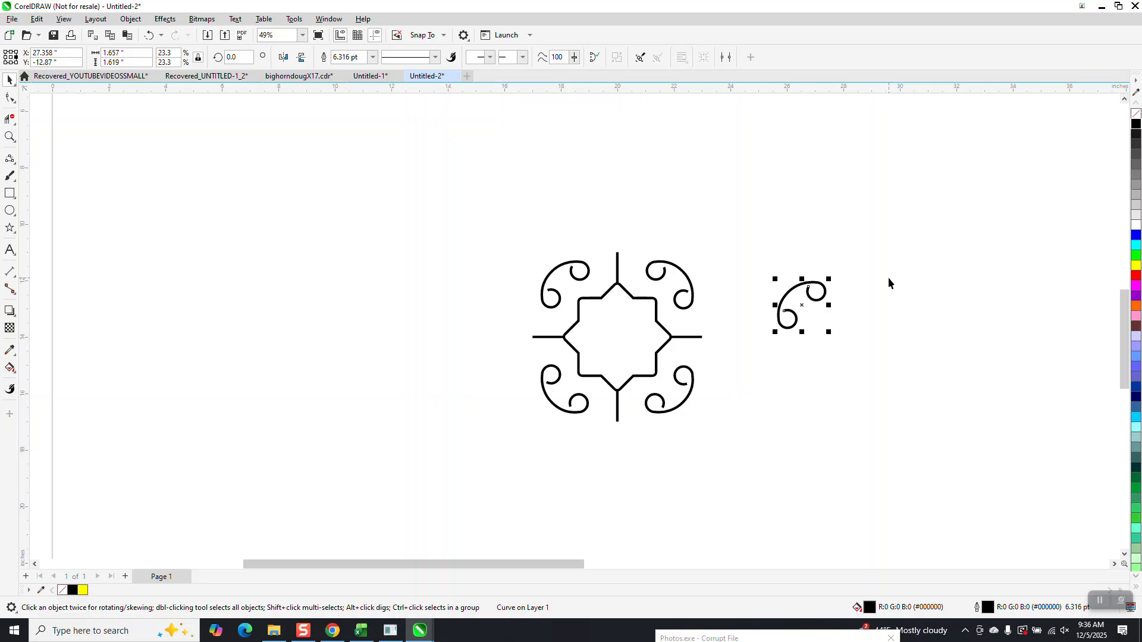
mouse_move(829, 278)
mouse_down()
mouse_move(813, 297)
mouse_move(824, 289)
mouse_up()
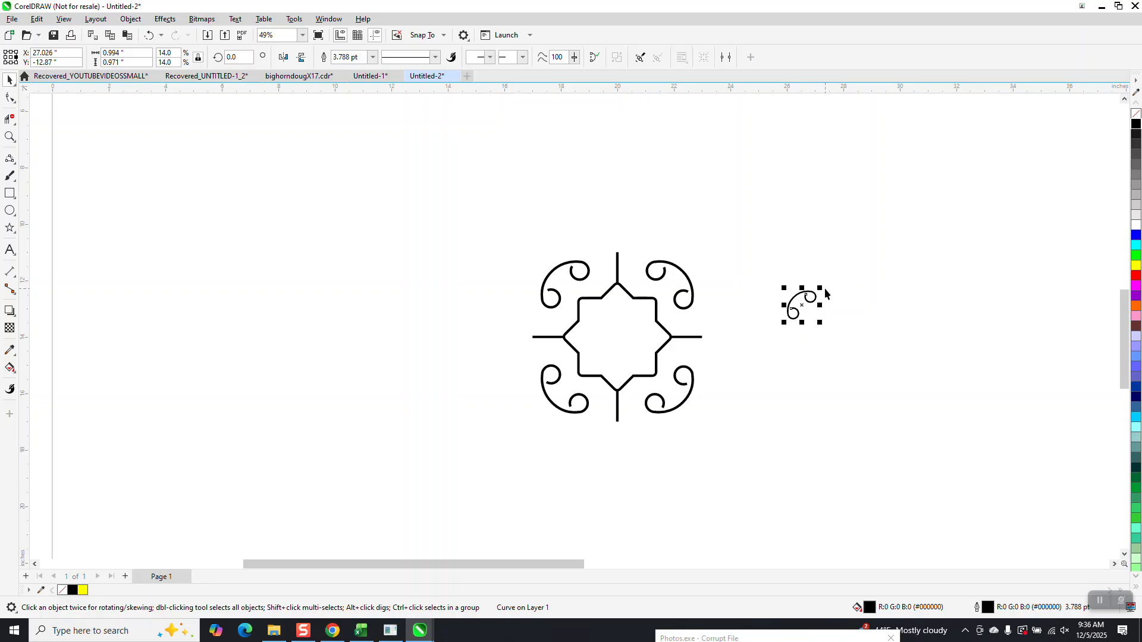
key(p)
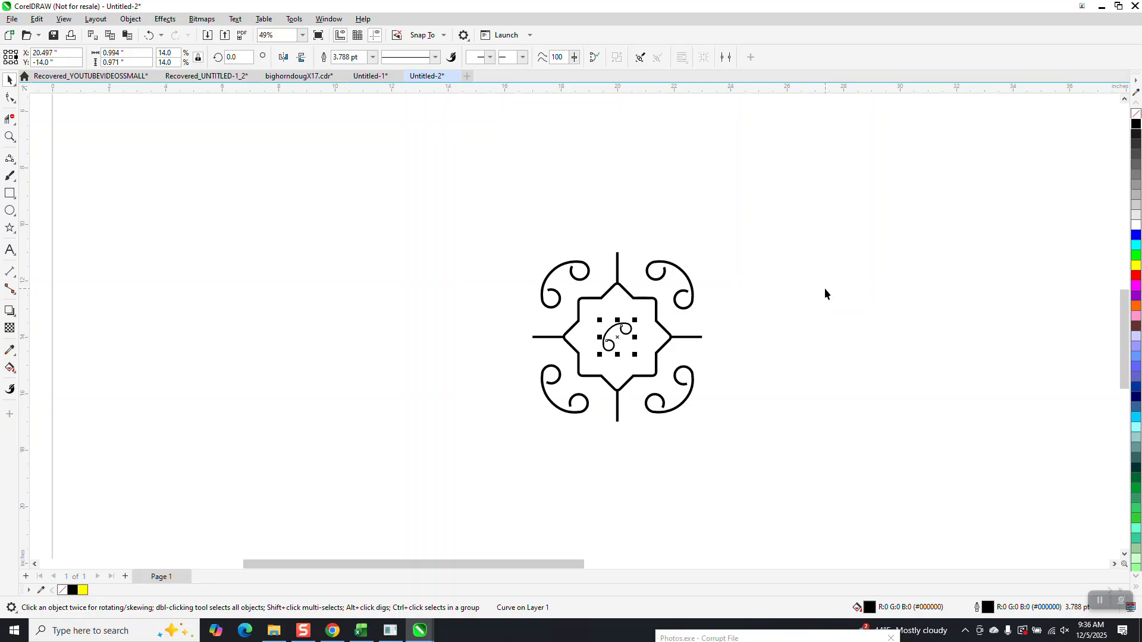
Step: Measure the width of the star between its inner corners with a dimension line and remove the dimension
click(10, 138)
drag(533, 265, 769, 456)
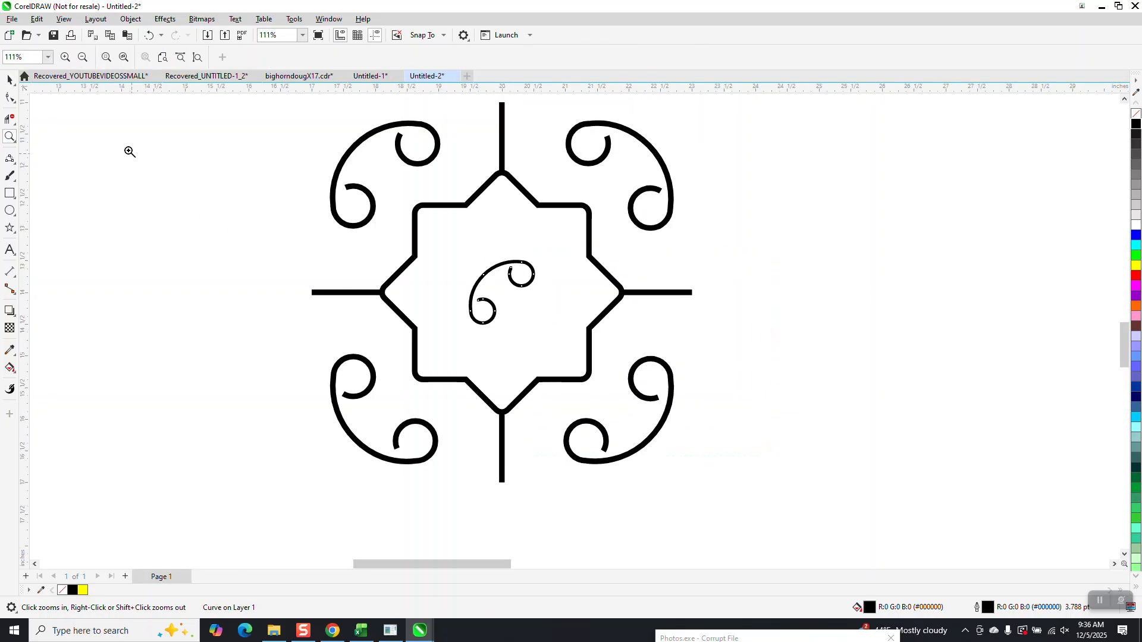
click(9, 80)
click(398, 204)
click(432, 207)
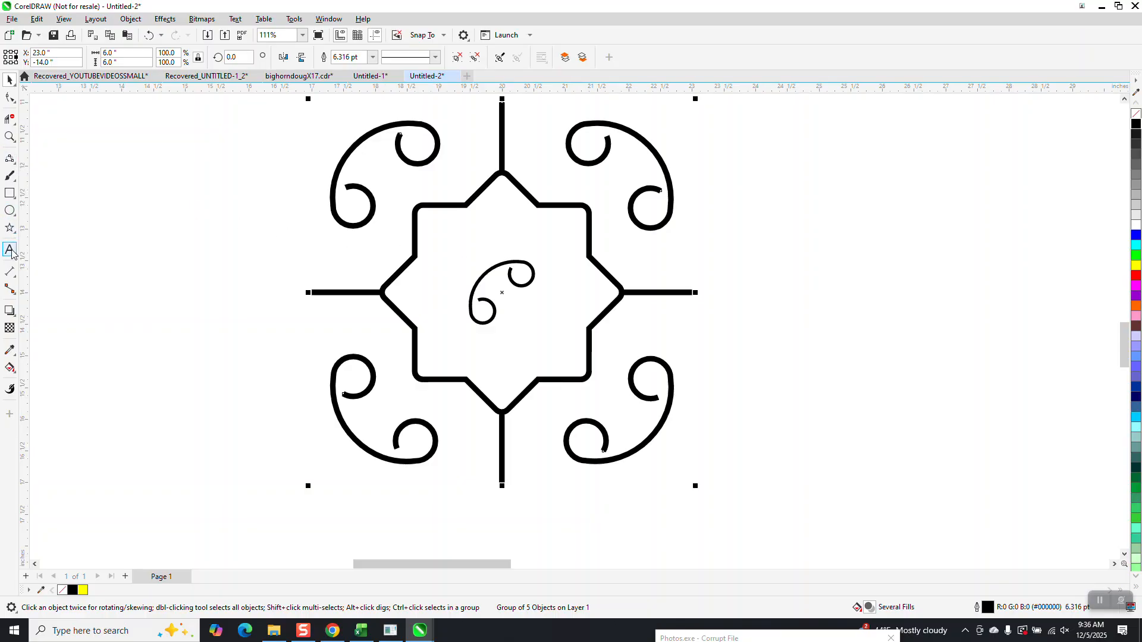
click(15, 277)
click(66, 285)
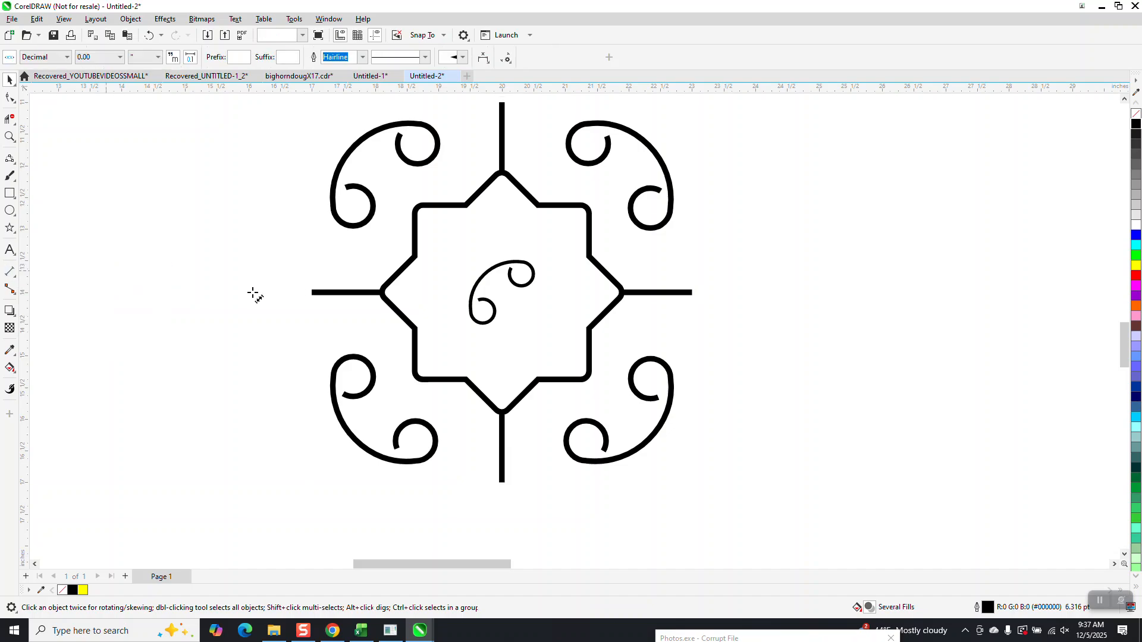
drag(416, 255, 589, 328)
click(588, 328)
key(Delete)
Step: Draw a circle, set its diameter to 3 inches and center it on the page over the star
click(13, 215)
drag(255, 191, 181, 318)
double_click(119, 53)
text(3)
key(Return)
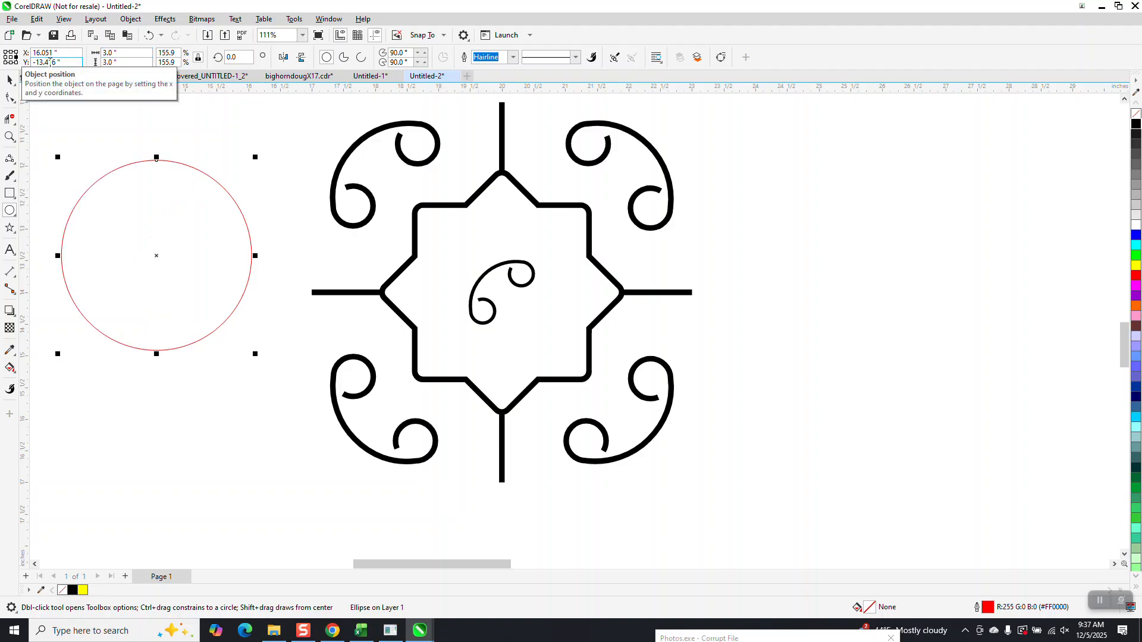
key(p)
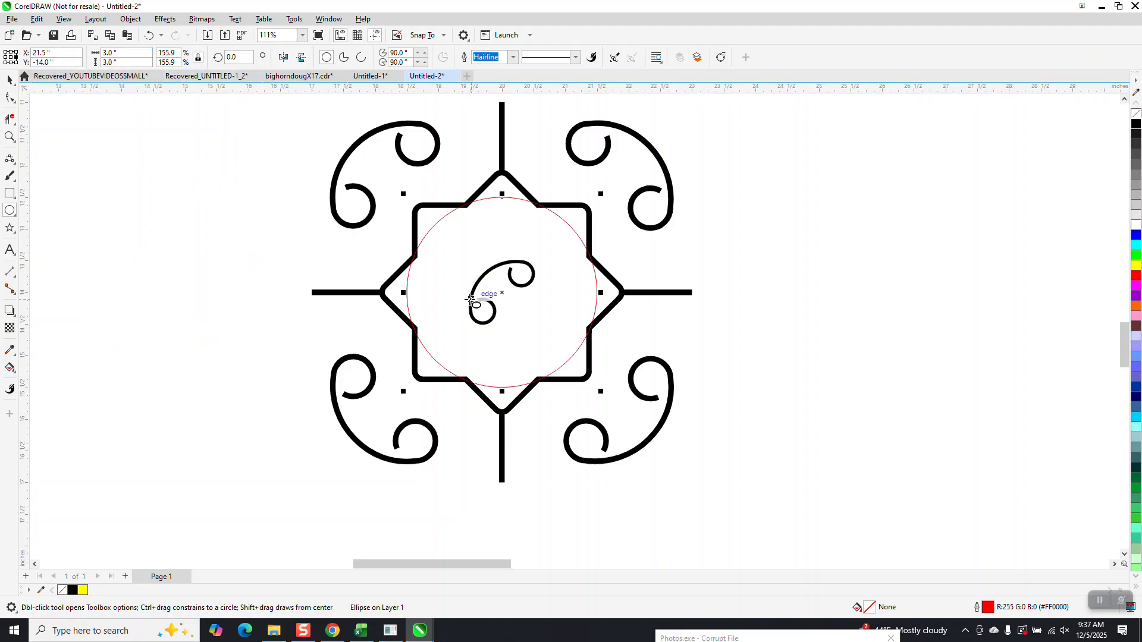
Step: Scale the circle about its center to about 2.782 inches so it fits between the star's straight sides
click(10, 136)
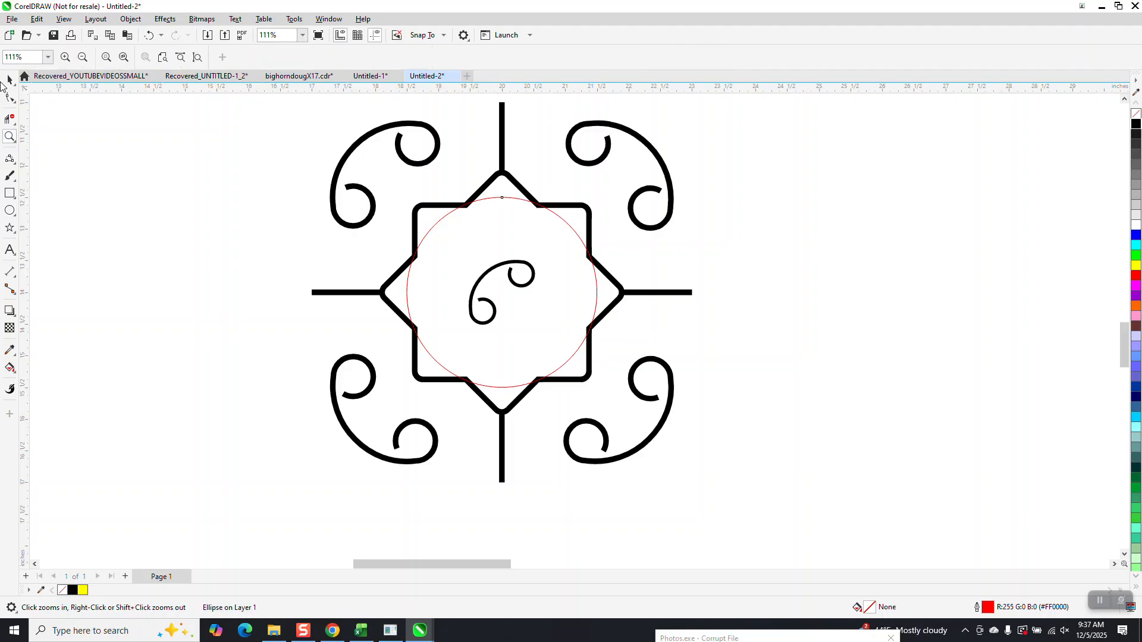
click(9, 80)
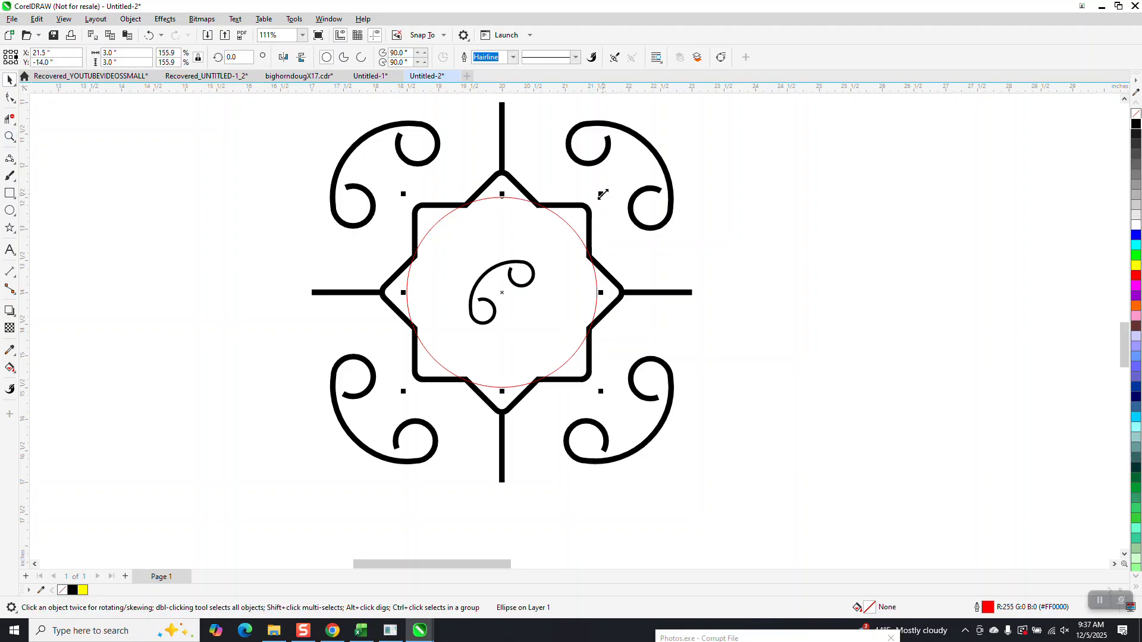
drag(603, 194, 591, 198)
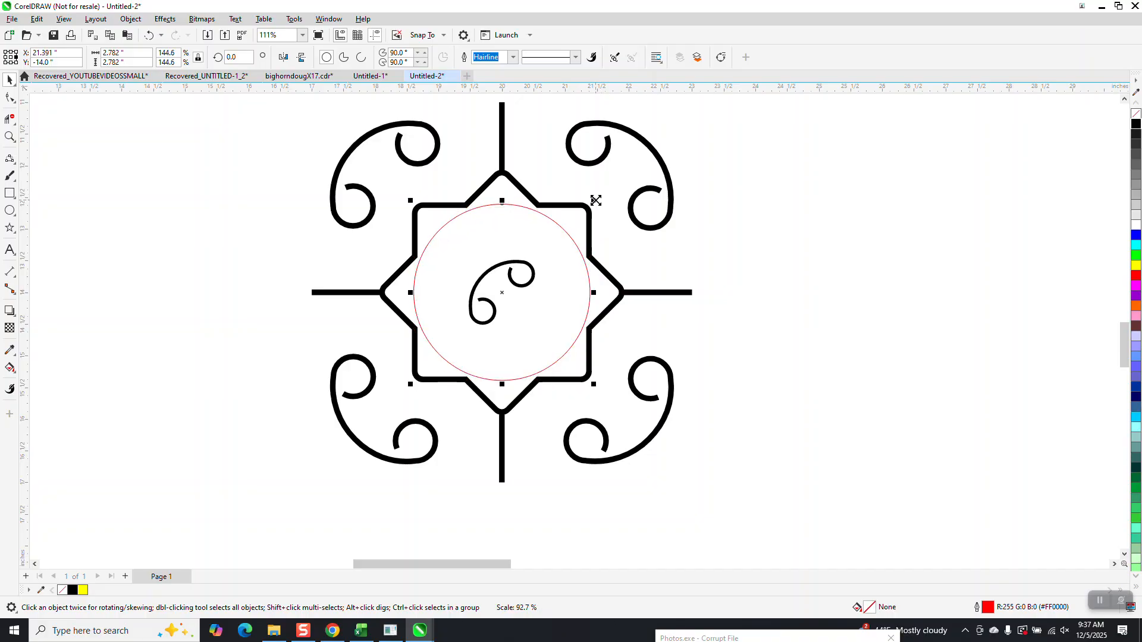
click(609, 268)
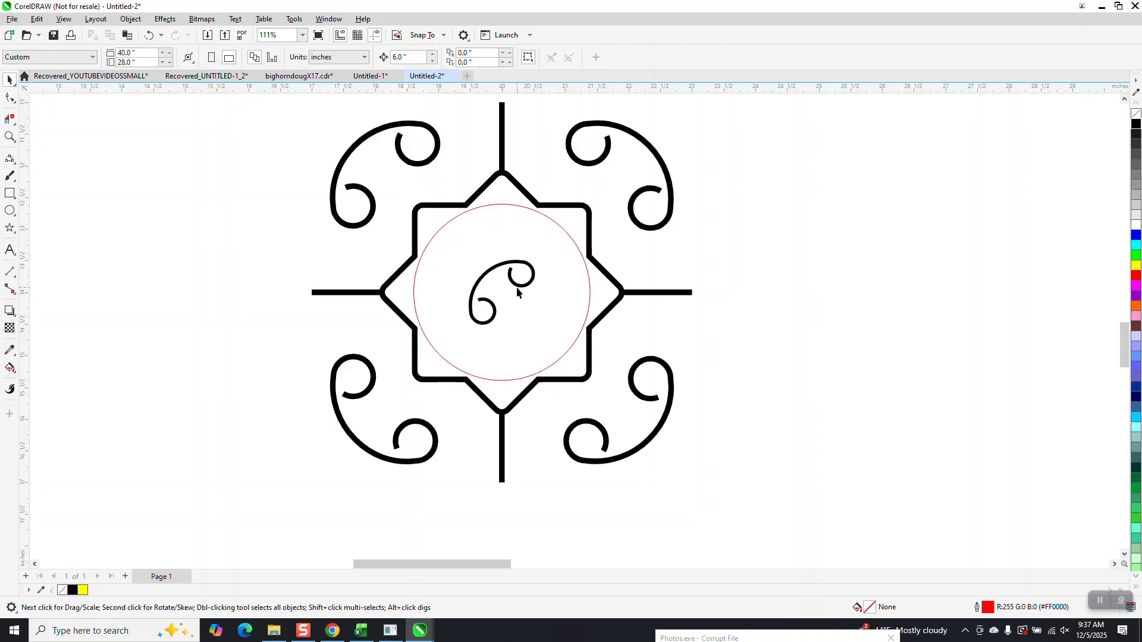
Step: Align the small scroll with the top of the circle, and try and undo a left alignment
click(517, 289)
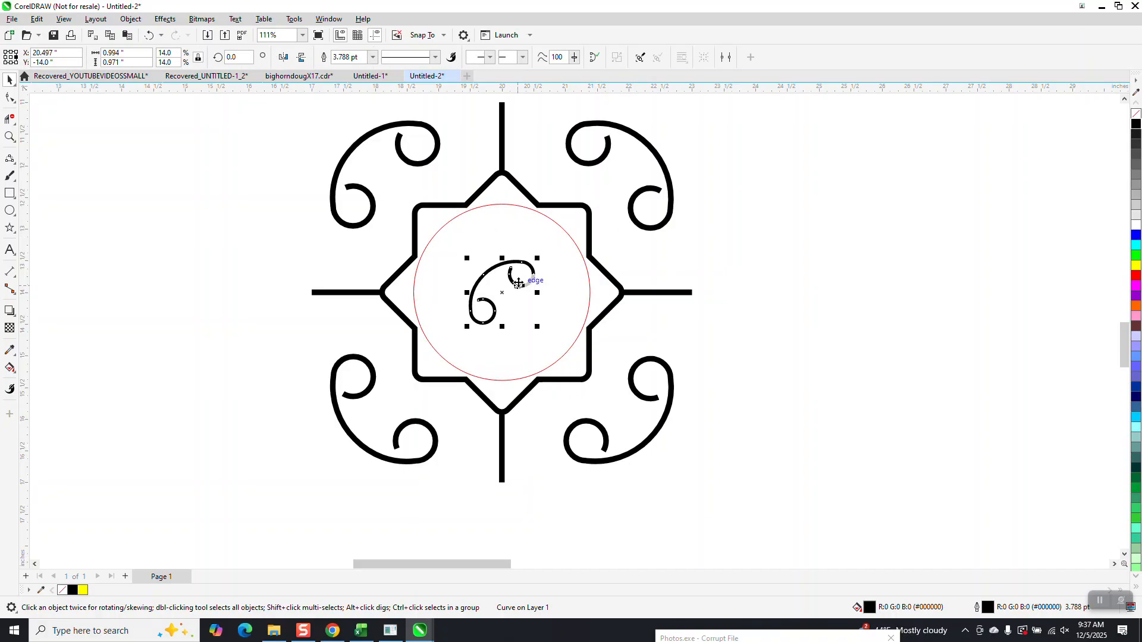
shift+click(499, 207)
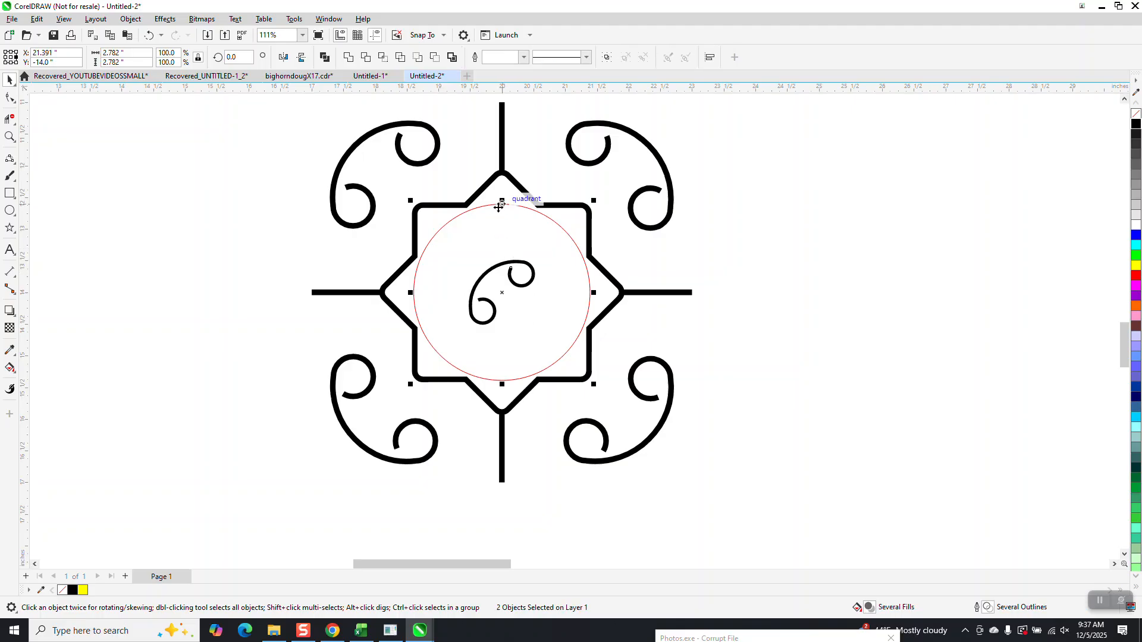
key(t)
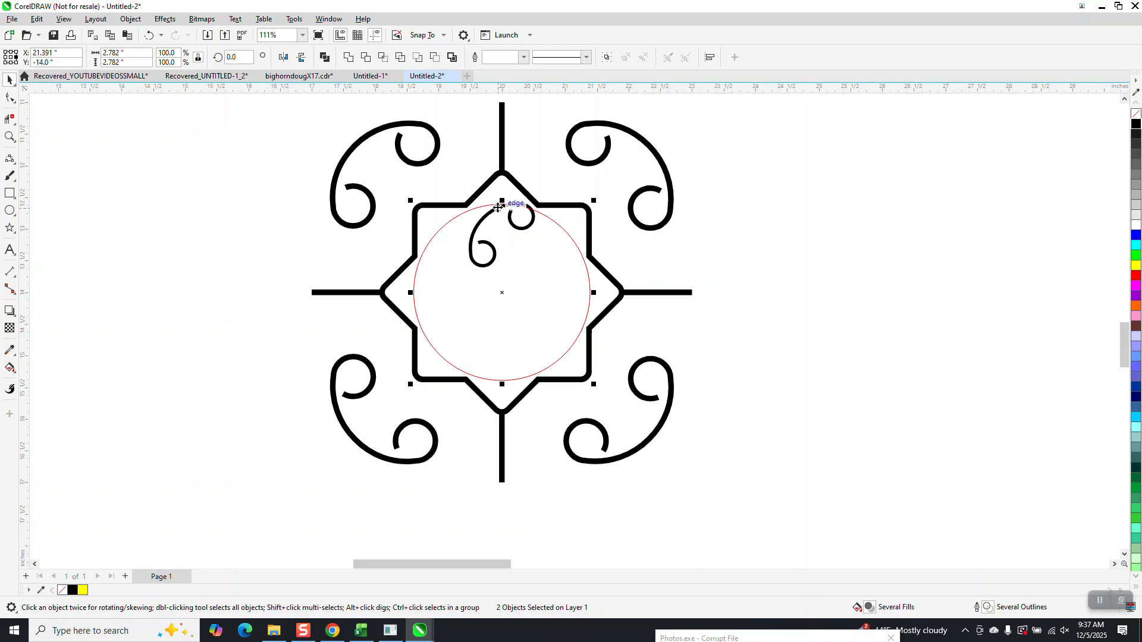
key(l)
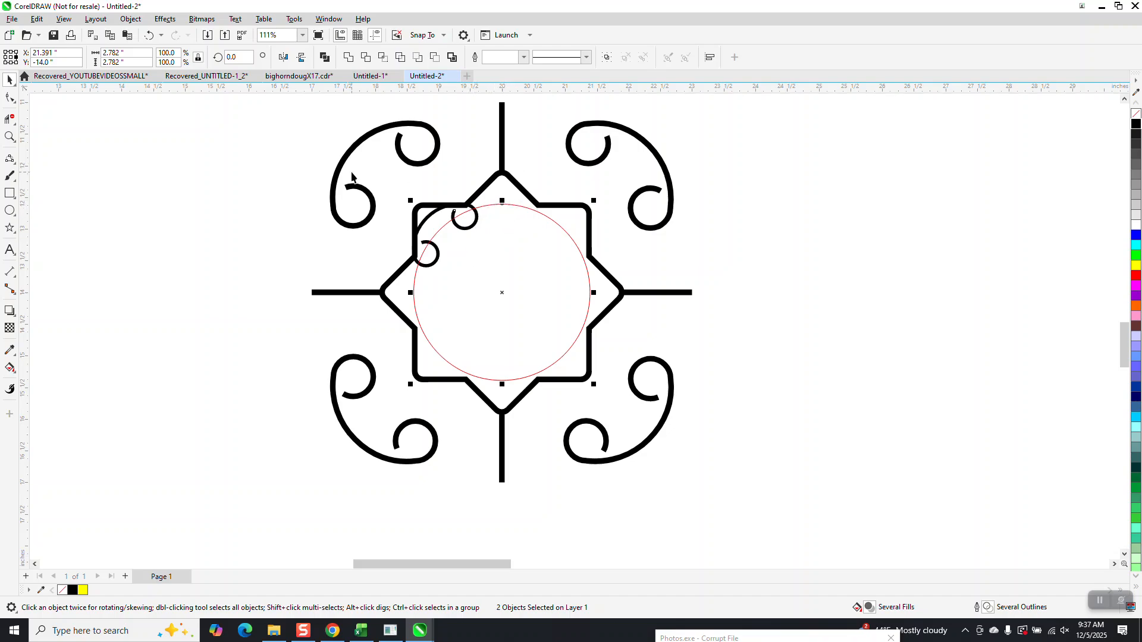
click(148, 35)
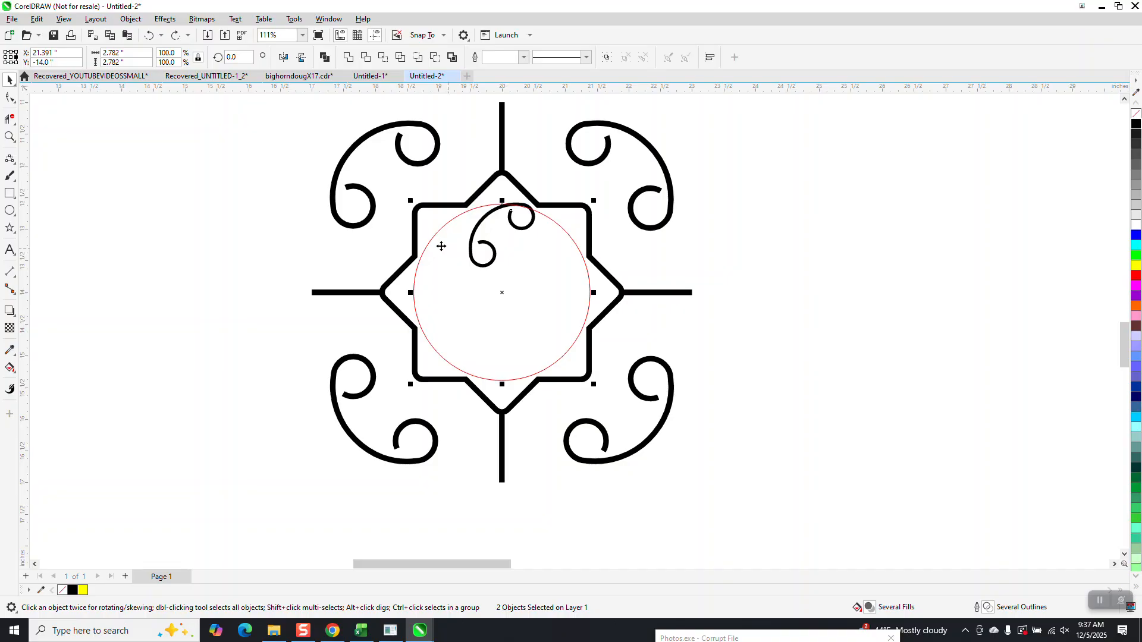
Step: Align the small scroll with the left edge of the circle
click(436, 186)
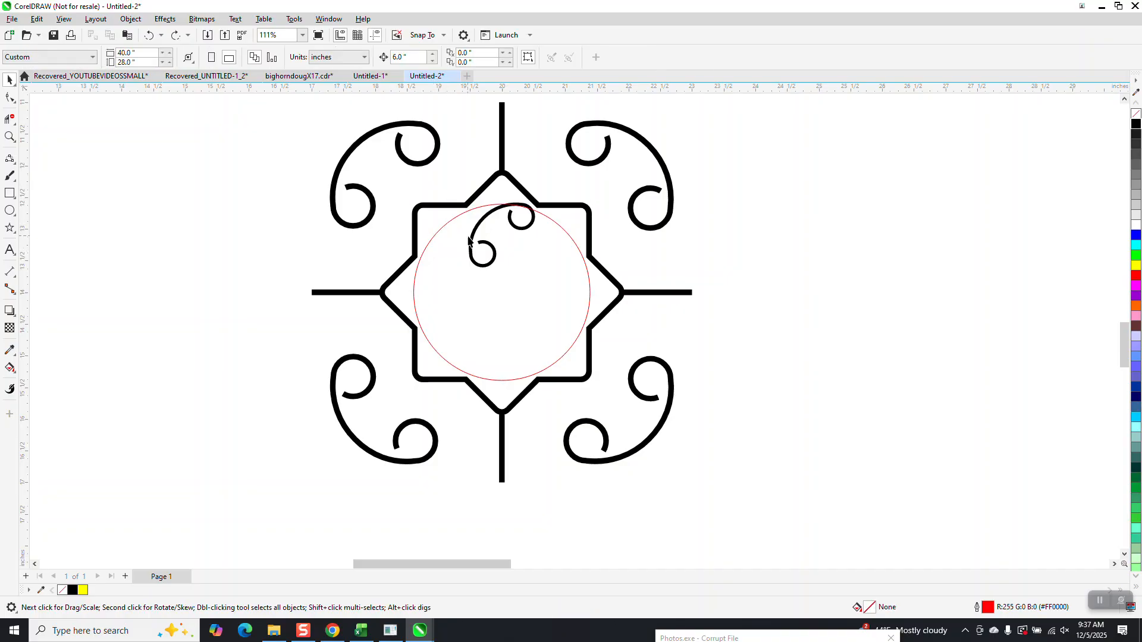
click(471, 253)
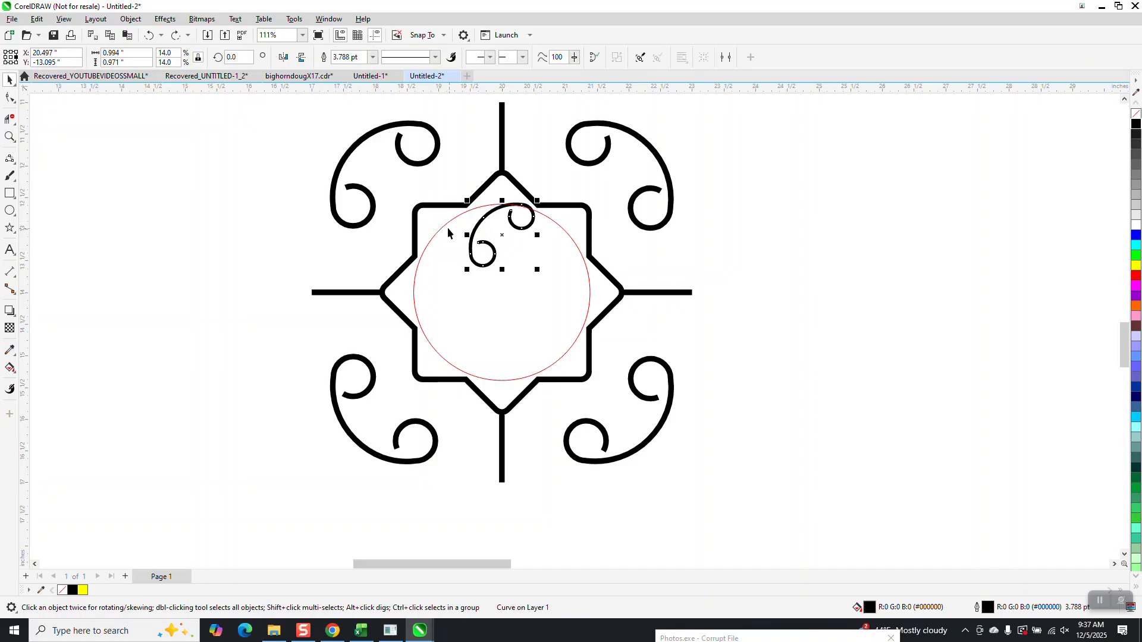
key(ctrl+a)
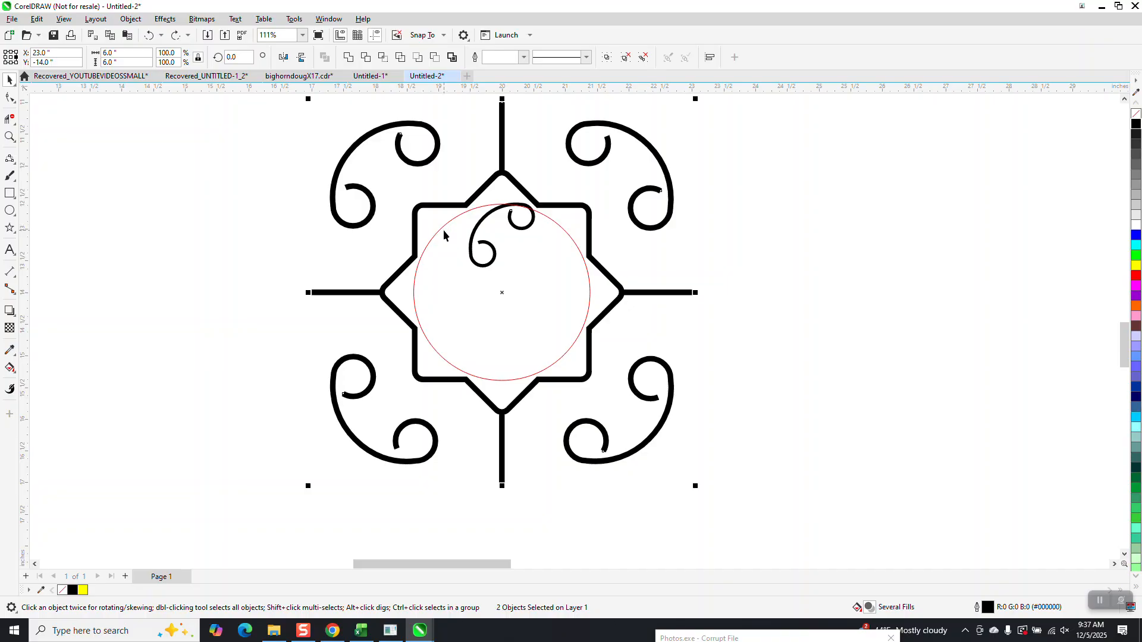
click(709, 245)
click(482, 250)
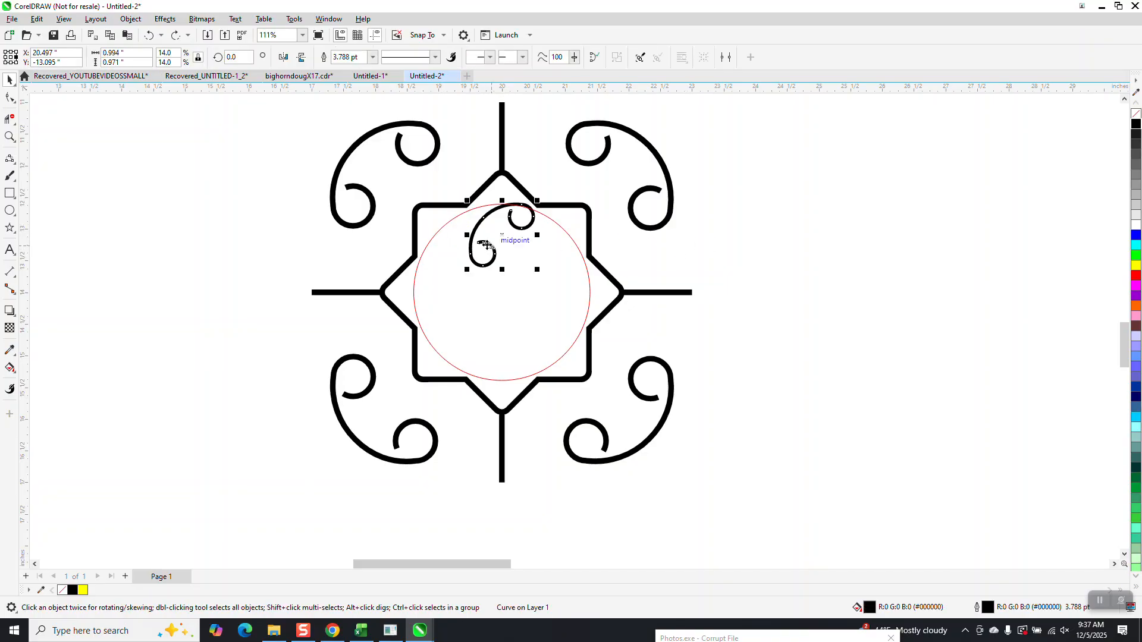
shift+click(444, 229)
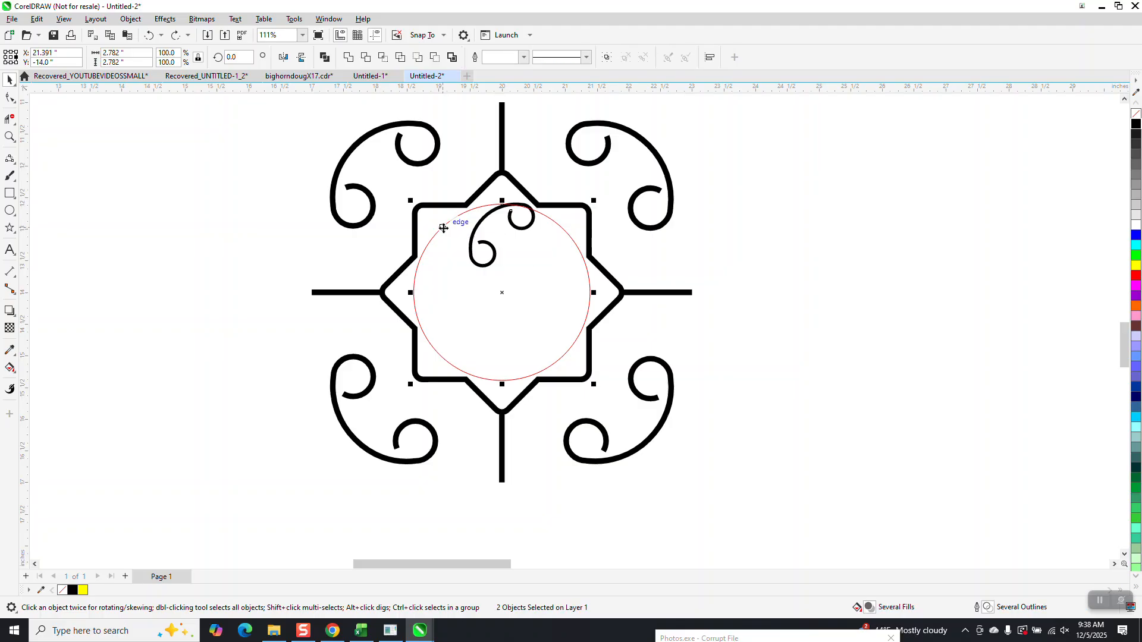
key(l)
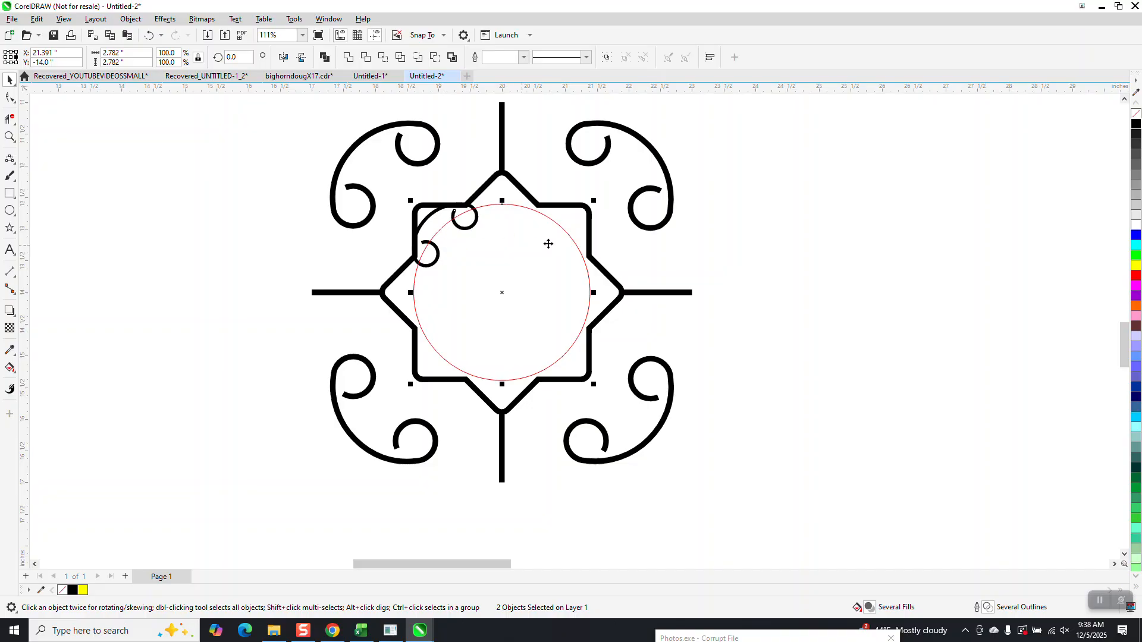
Step: Delete the helper circle inside the star
click(628, 255)
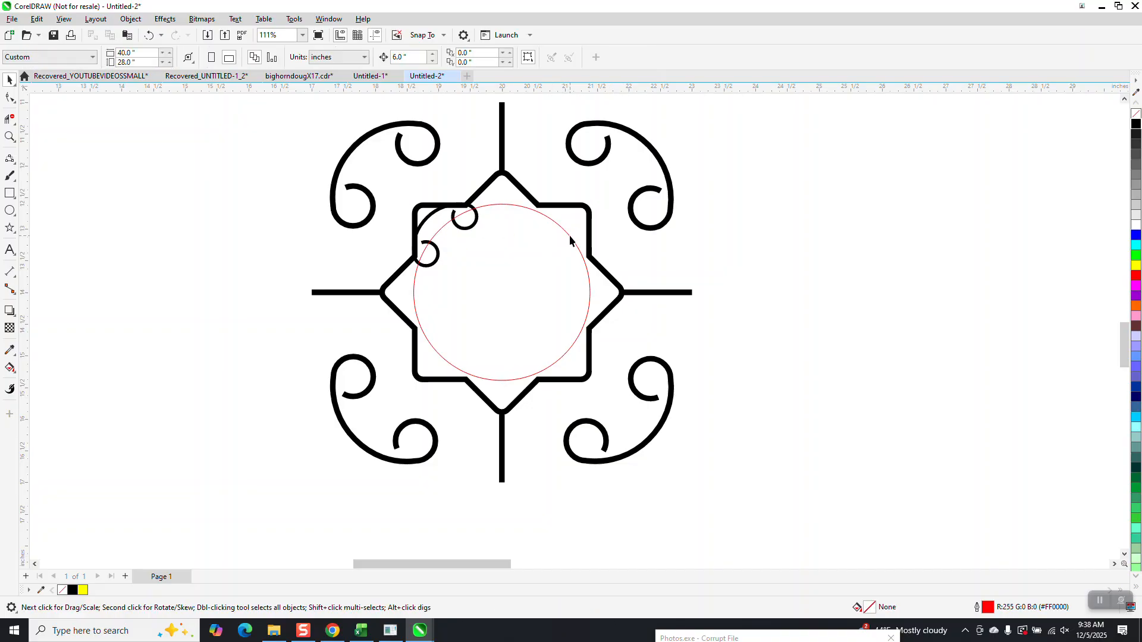
click(571, 236)
key(Delete)
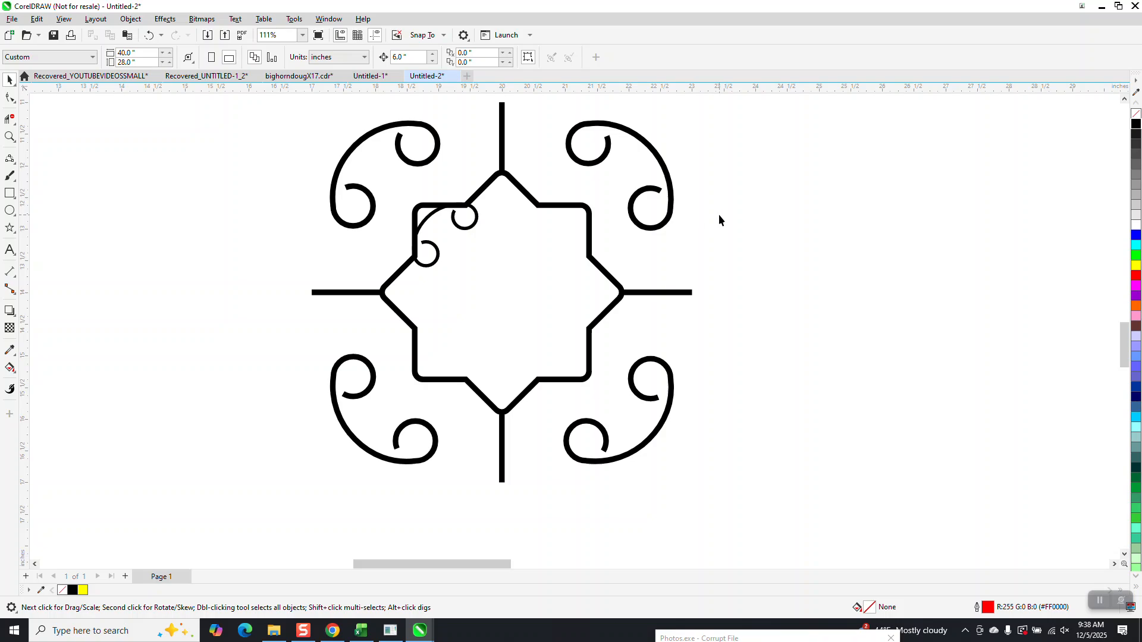
Step: Set the nudge distance to 0.5 inch and nudge the small scroll one step right and one step down
click(412, 61)
text(.5)
click(476, 223)
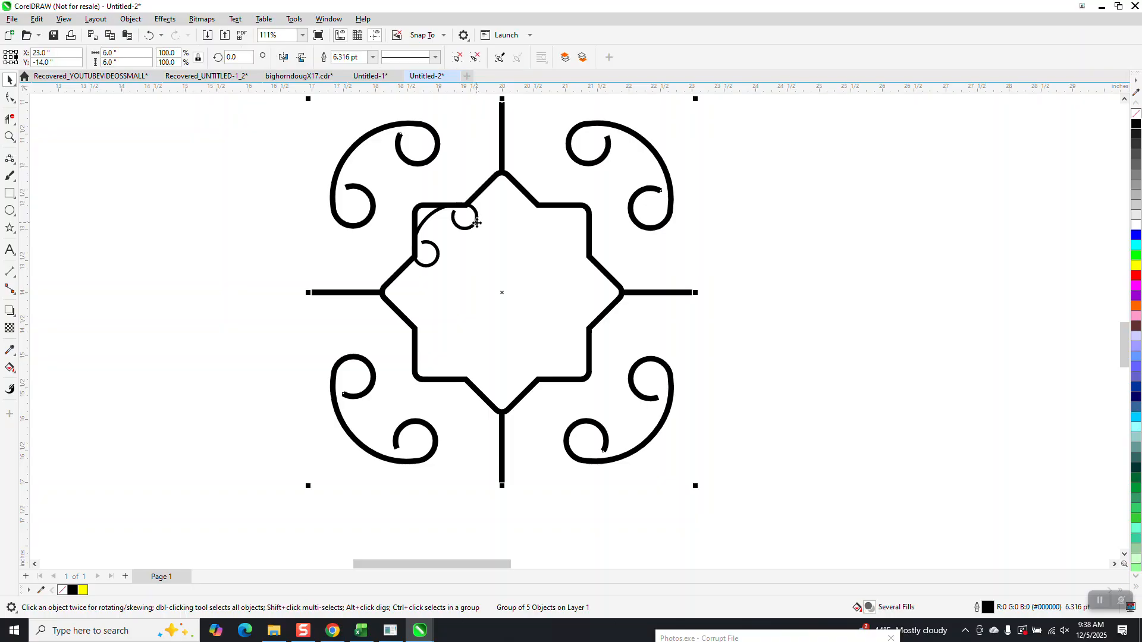
drag(290, 169, 508, 278)
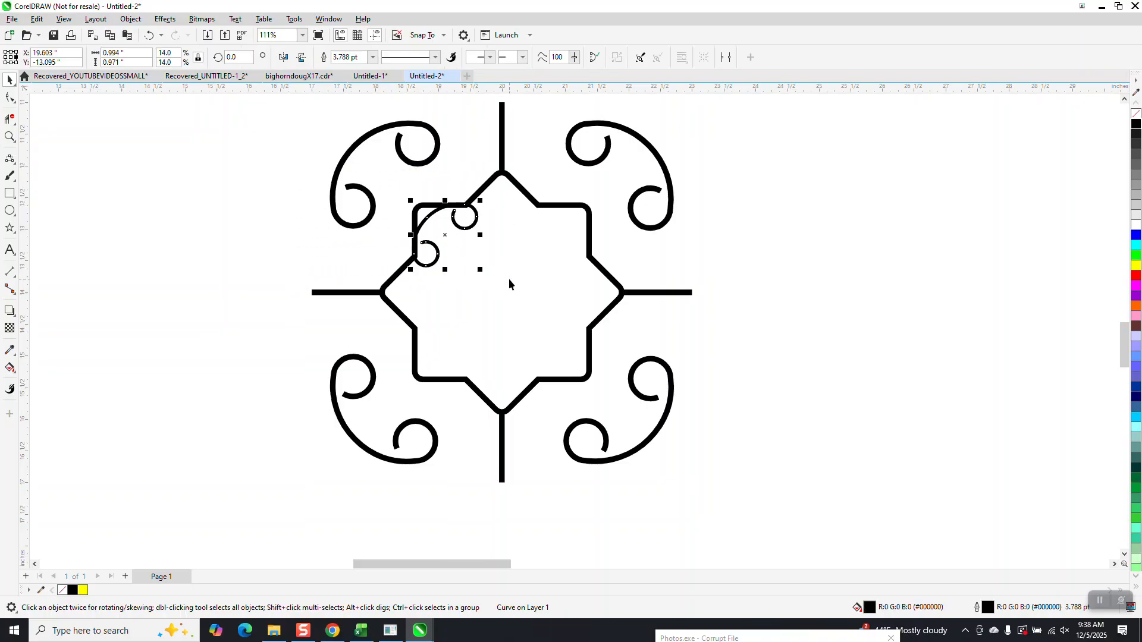
key(Right)
key(Down)
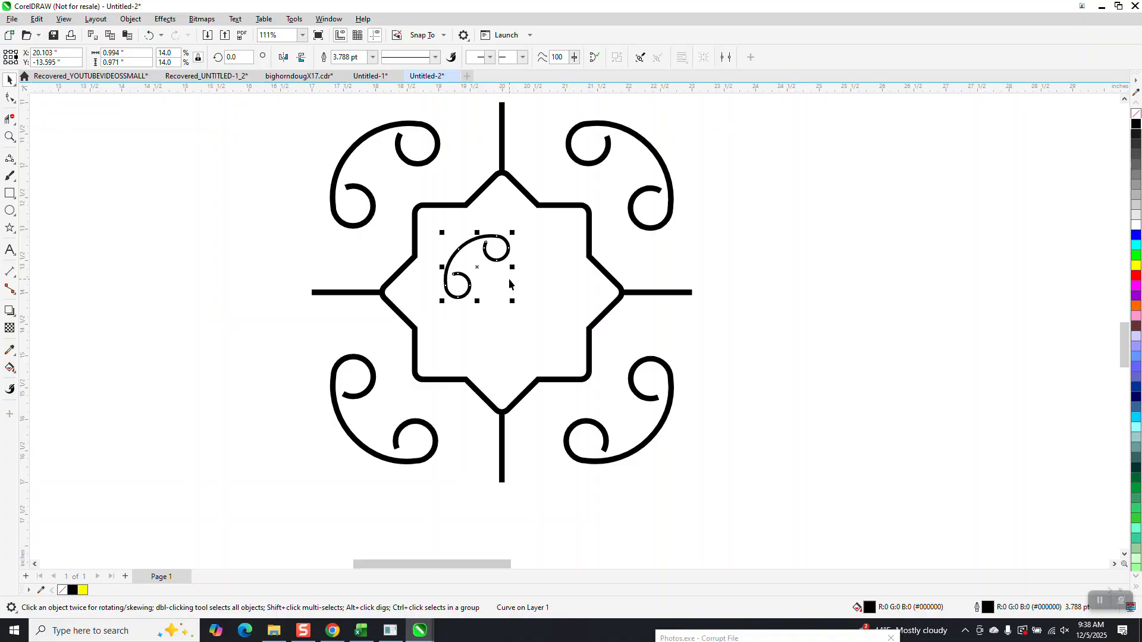
Step: Set the nudge distance to 0.25 inch and nudge the small scroll one step up and one step left
click(593, 191)
double_click(419, 57)
key(BackSpace)
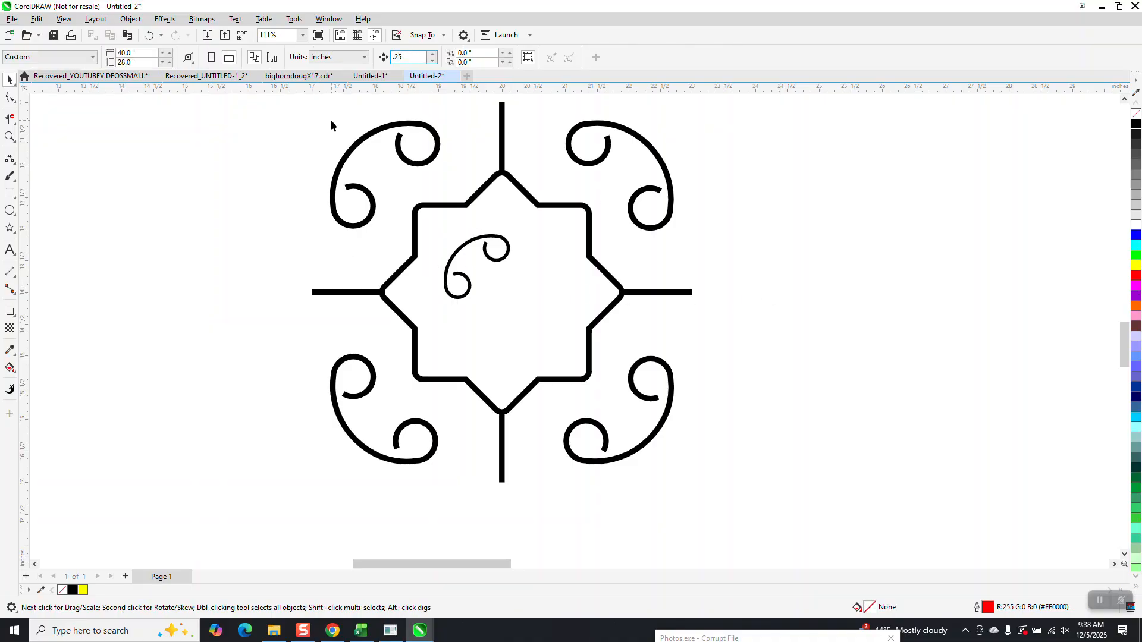
click(498, 244)
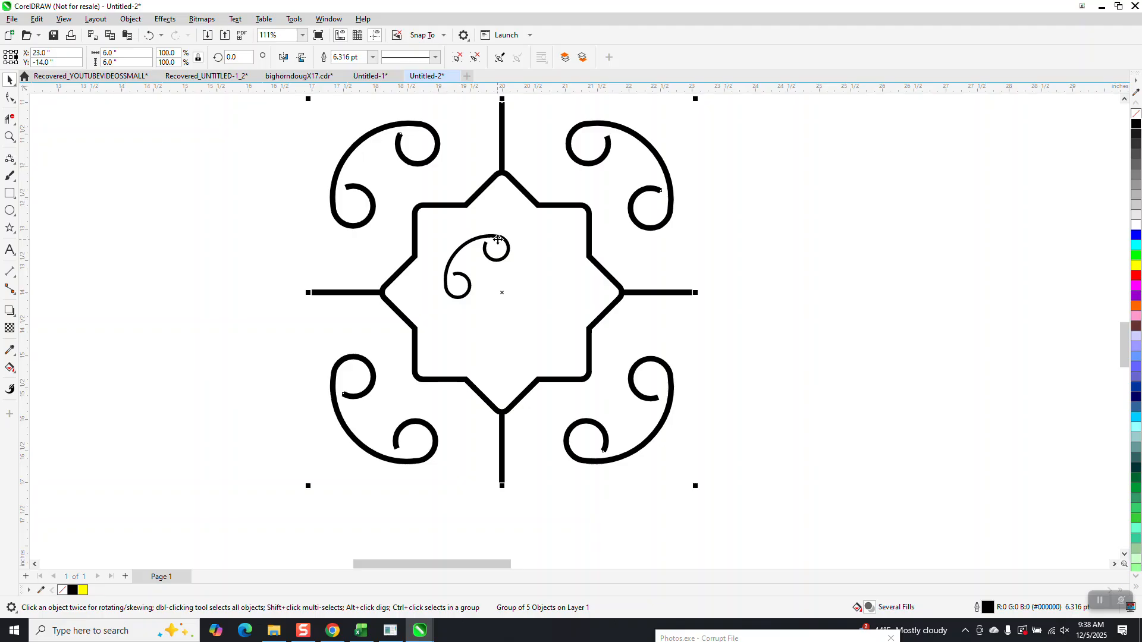
drag(721, 206, 414, 336)
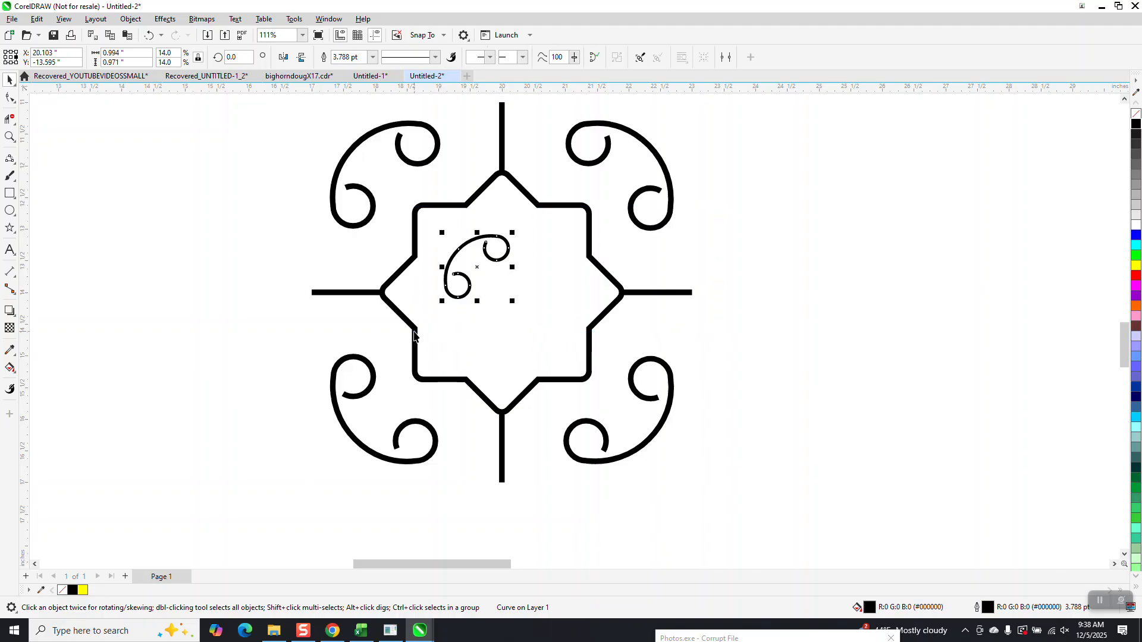
key(Up)
key(Left)
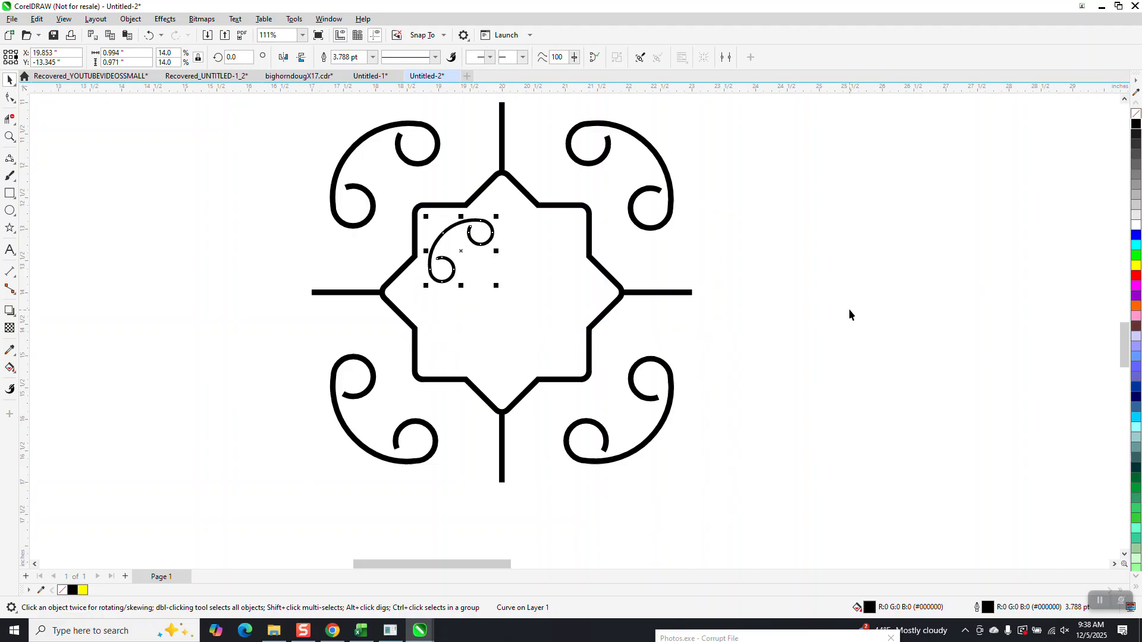
Step: Create three rotated copies of the small scroll at 90° intervals around the star's centre, completing a ring of four
click(849, 311)
click(488, 242)
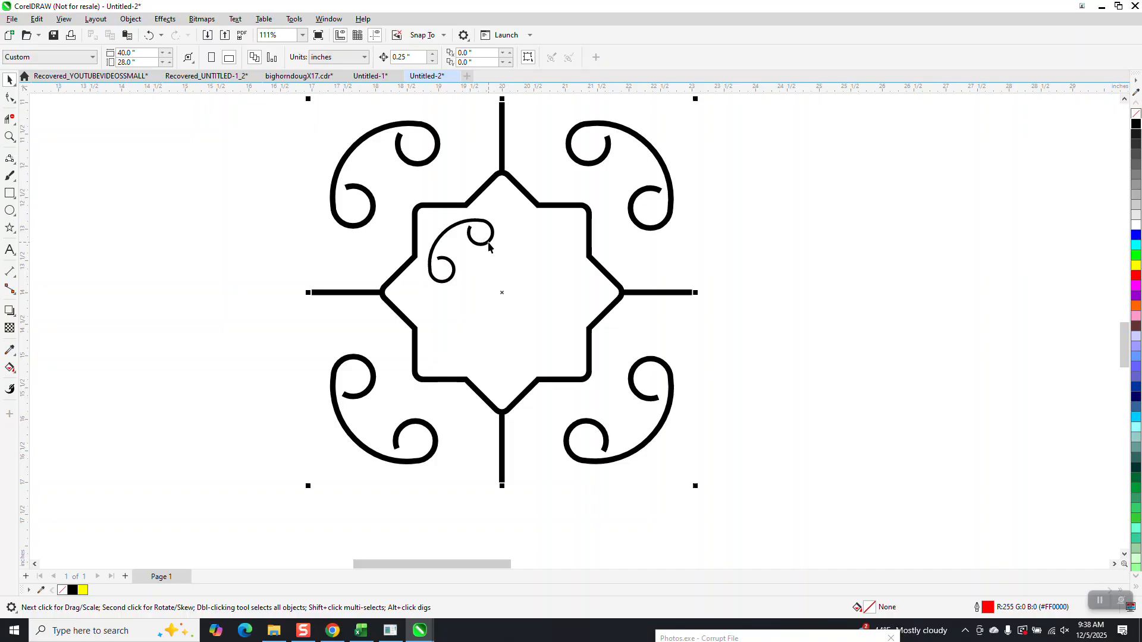
drag(258, 173, 536, 305)
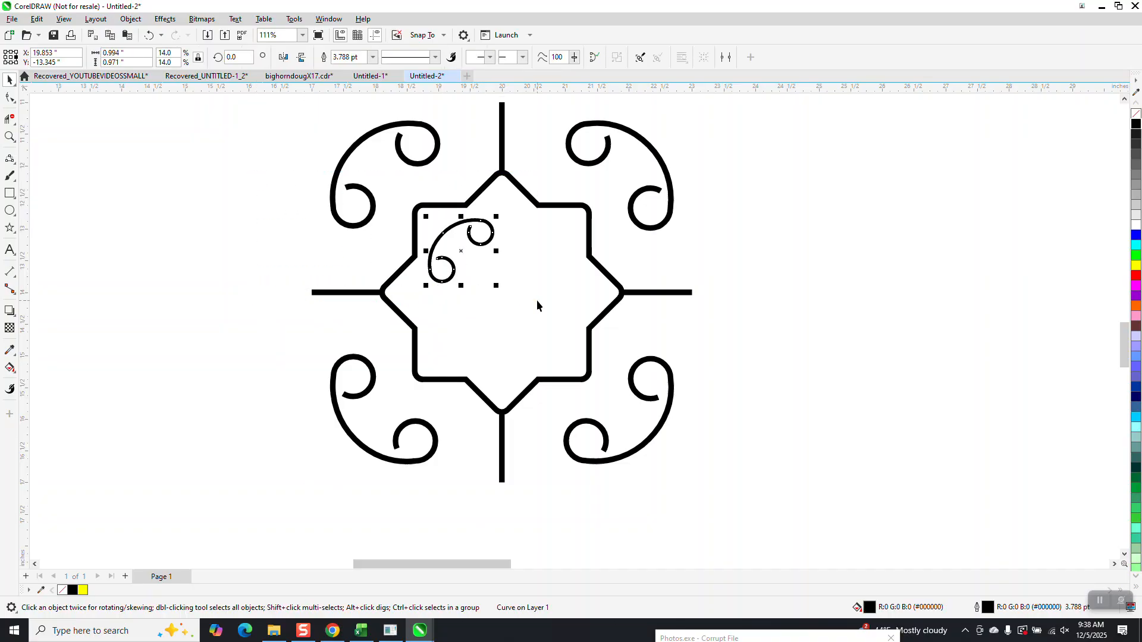
drag(243, 57, 196, 61)
text(90)
key(Return)
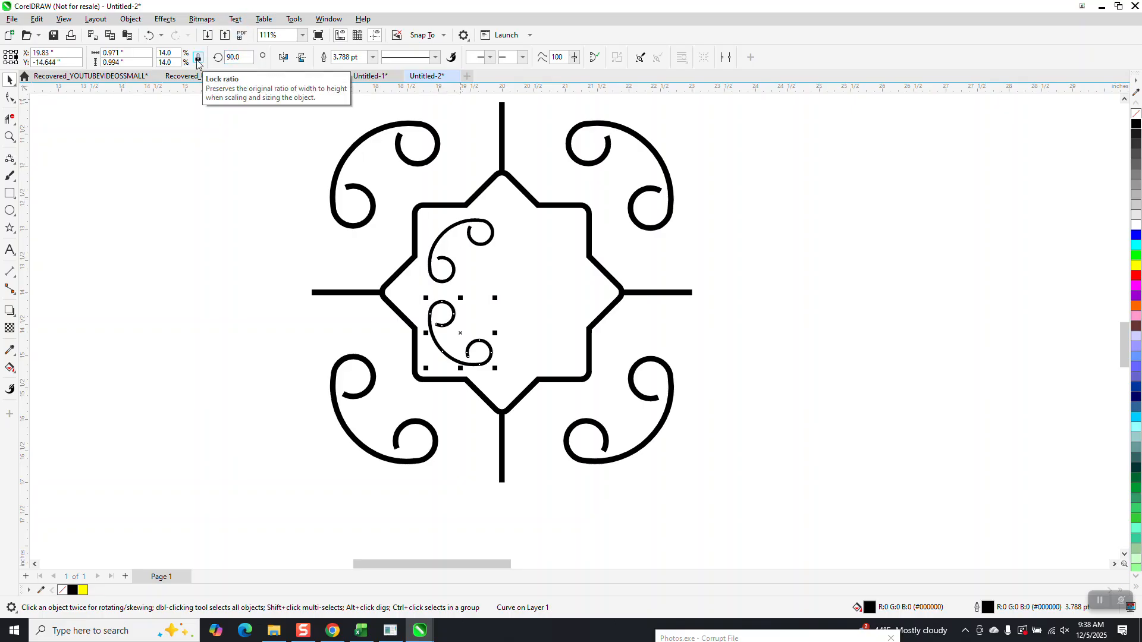
key(ctrl+r)
key(ctrl+r)
scroll(343, 179, down, 1)
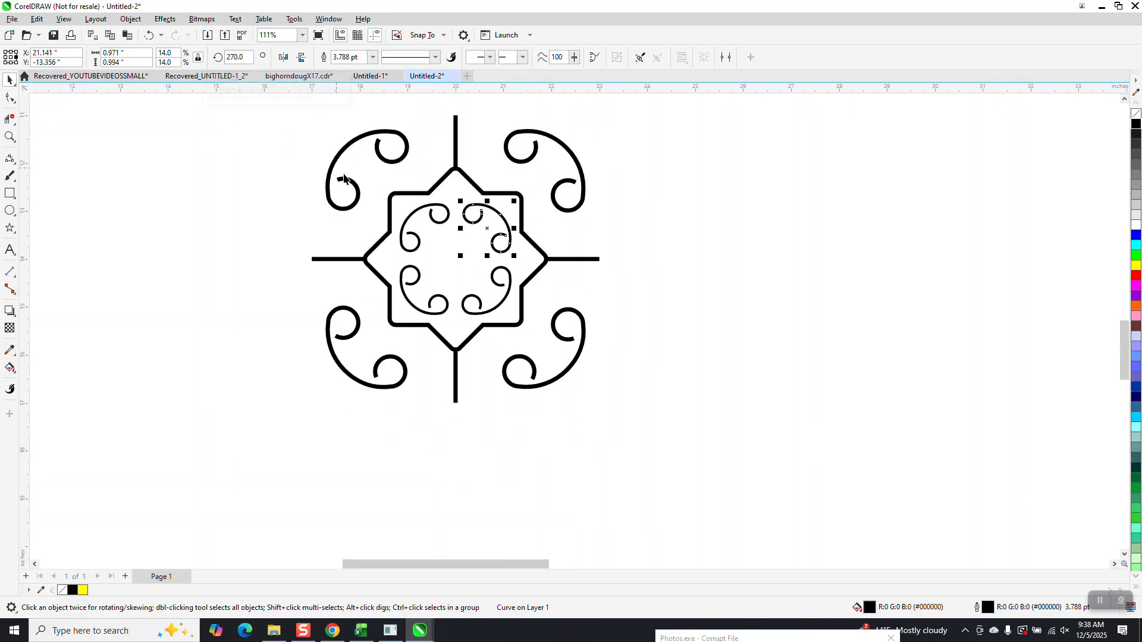
Step: Group the star with all its large and small scrolls into one tile, then make and delete a trial duplicate
scroll(577, 249, down, 2)
drag(325, 122, 695, 408)
key(ctrl+g)
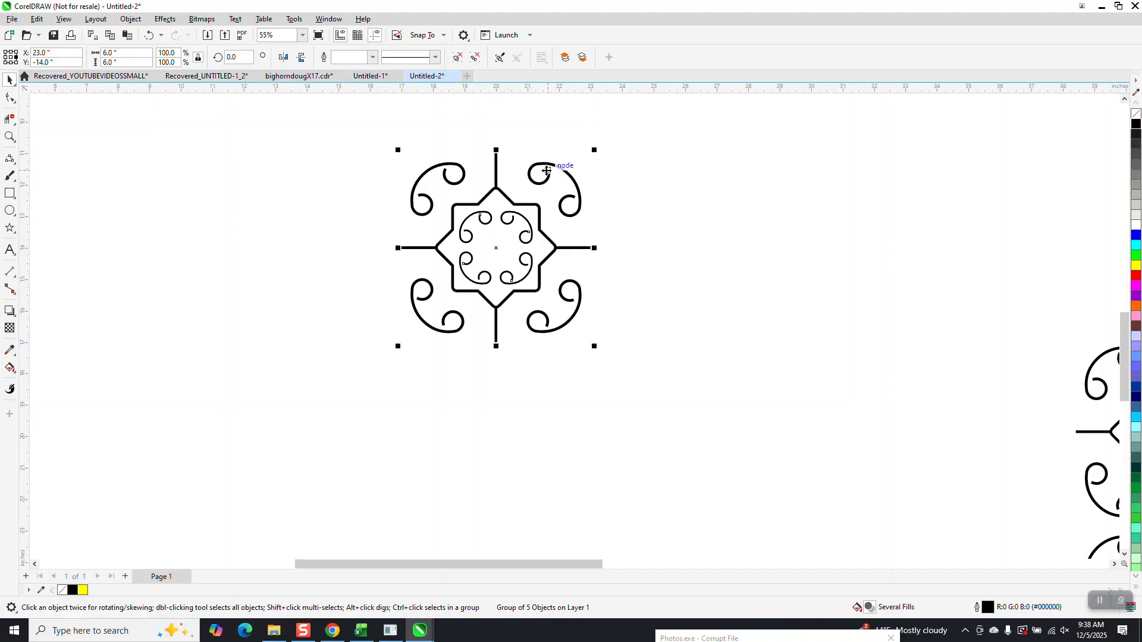
key(ctrl+d)
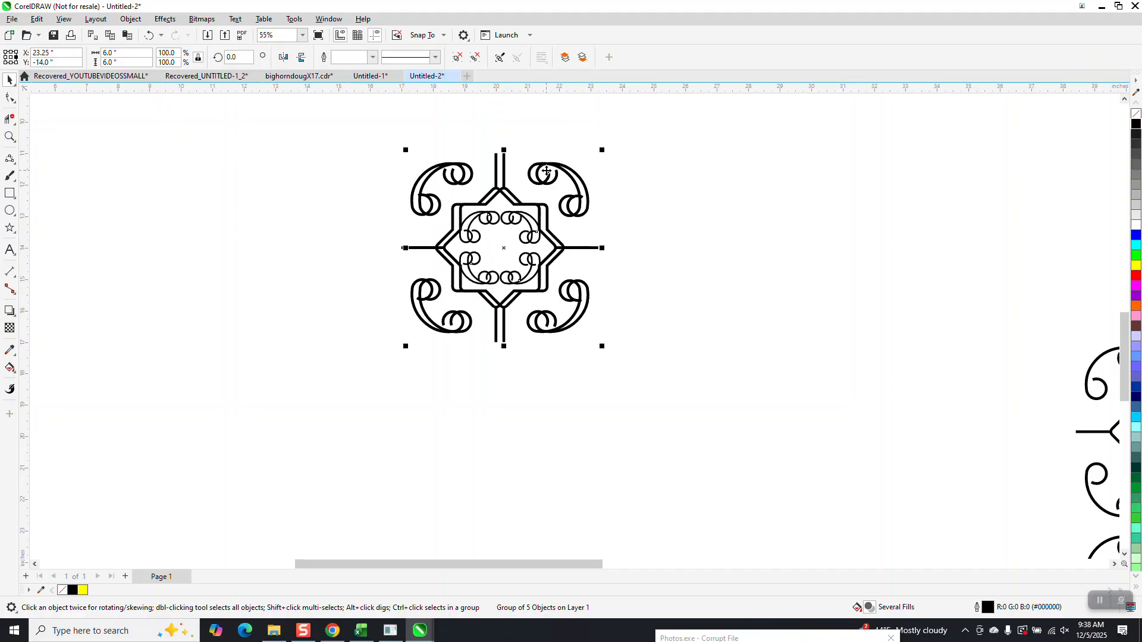
key(Delete)
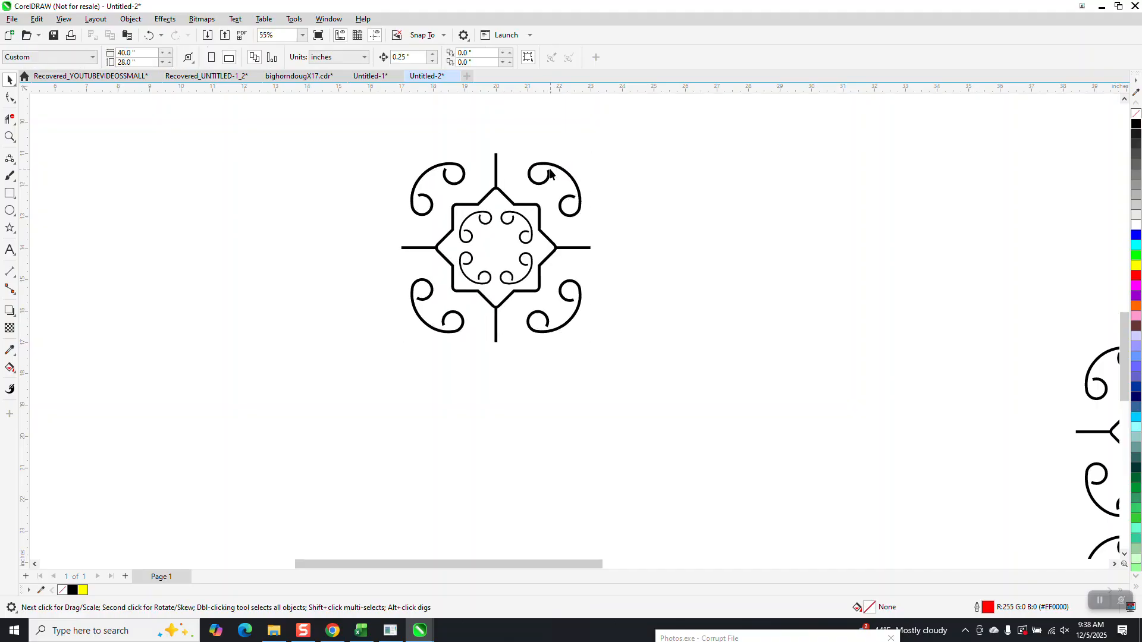
Step: Set the nudge distance to 6 inches and duplicate the tile rightward into a row of four tiles
double_click(421, 59)
text(6)
drag(282, 116, 694, 437)
key(ctrl+d)
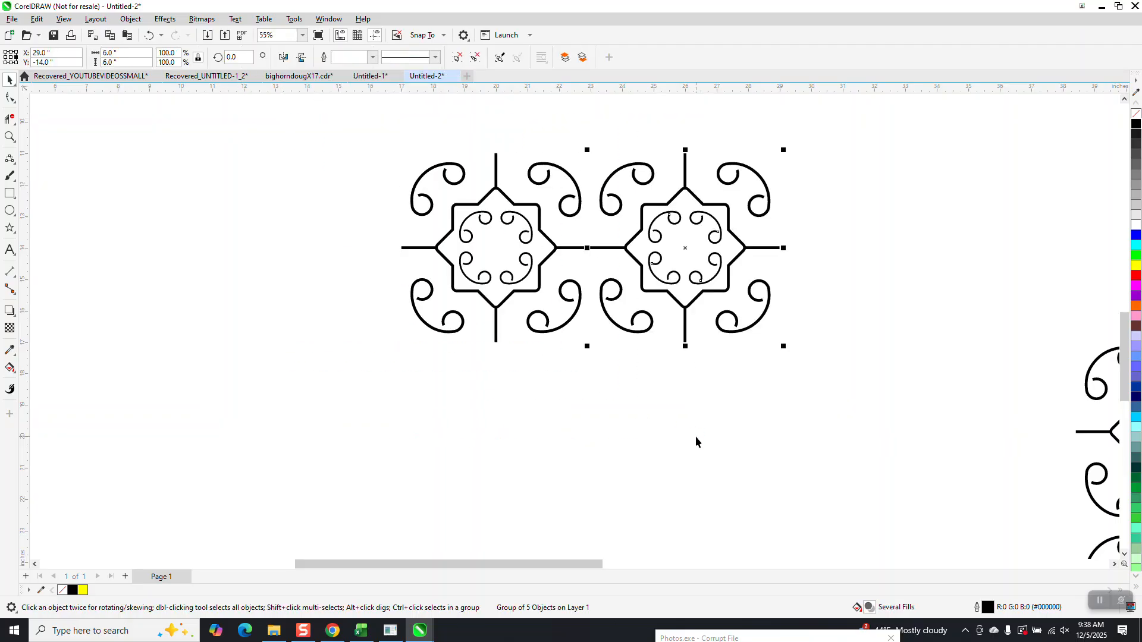
key(ctrl+f)
scroll(384, 274, down, 2)
key(ctrl+f)
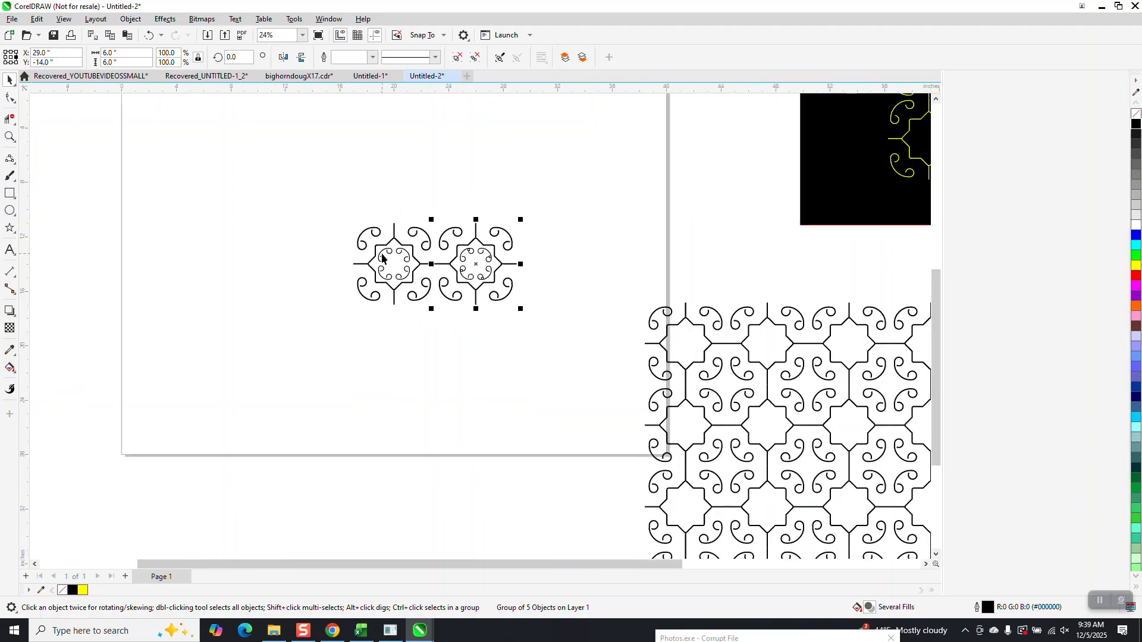
key(ctrl+d)
key(ctrl+d)
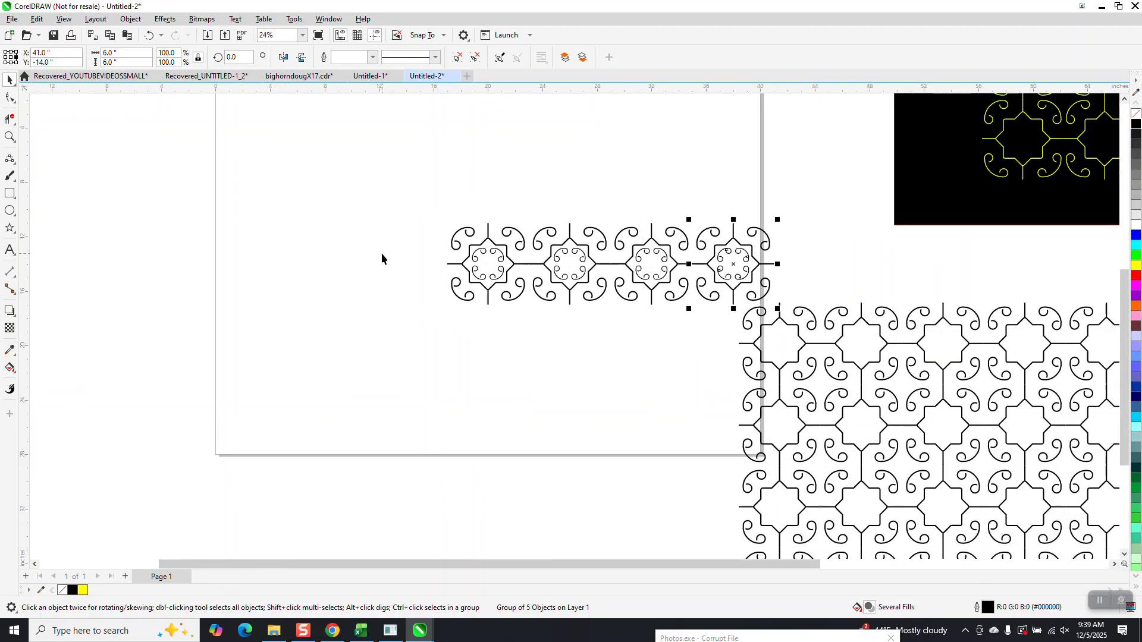
Step: Nudge the row of tiles 12 inches to the left and duplicate its last tile to add a fifth
drag(427, 203, 794, 314)
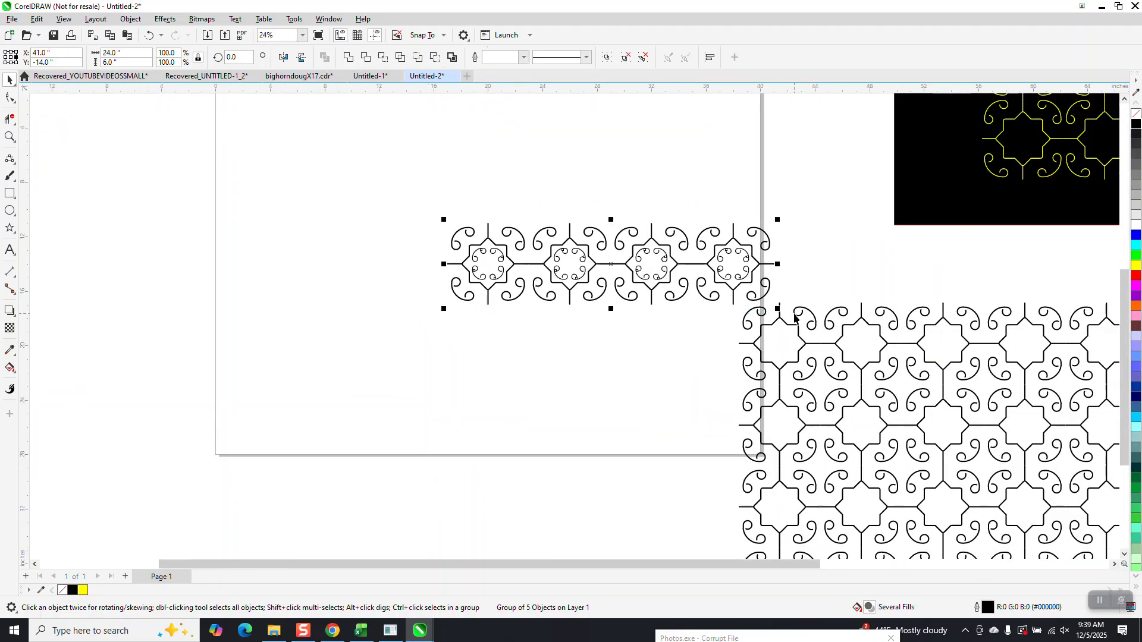
key(Left)
key(Left)
click(634, 216)
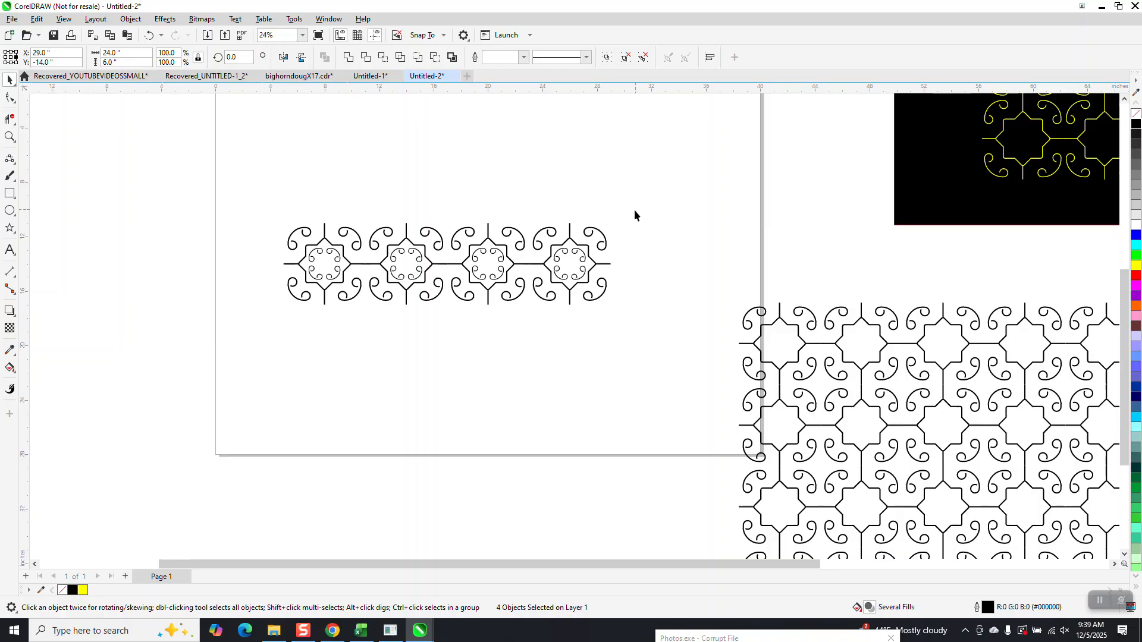
click(604, 240)
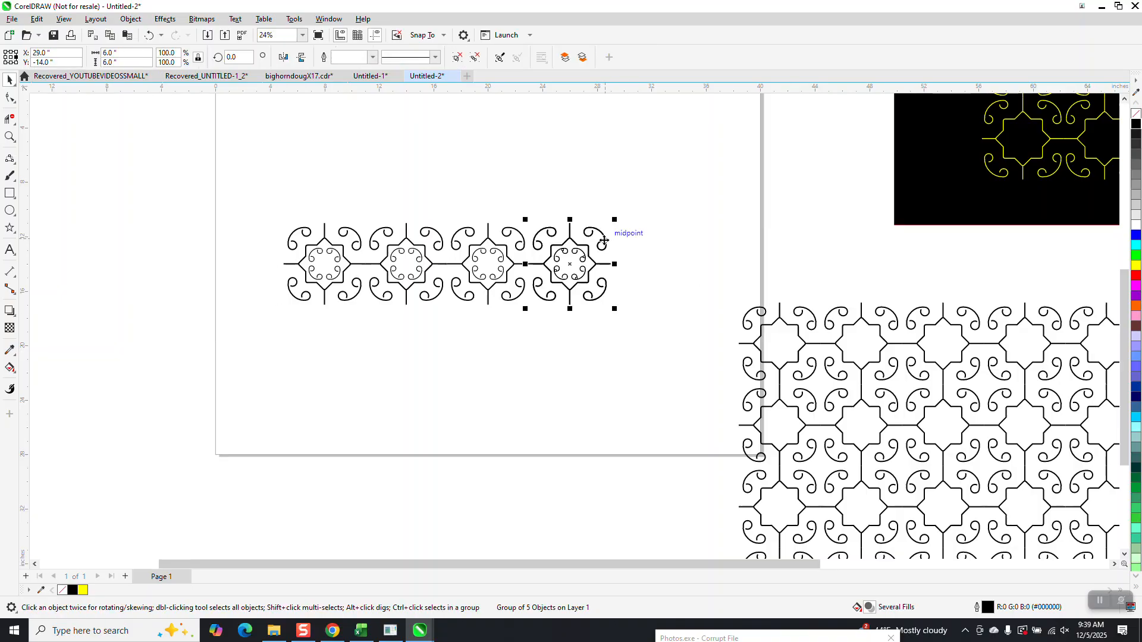
key(ctrl+d)
Step: Duplicate the five-tile row downward at 6-inch spacing to form a grid of five rows
drag(255, 207, 719, 330)
key(ctrl+d)
key(ctrl+d)
key(ctrl+d)
key(ctrl+d)
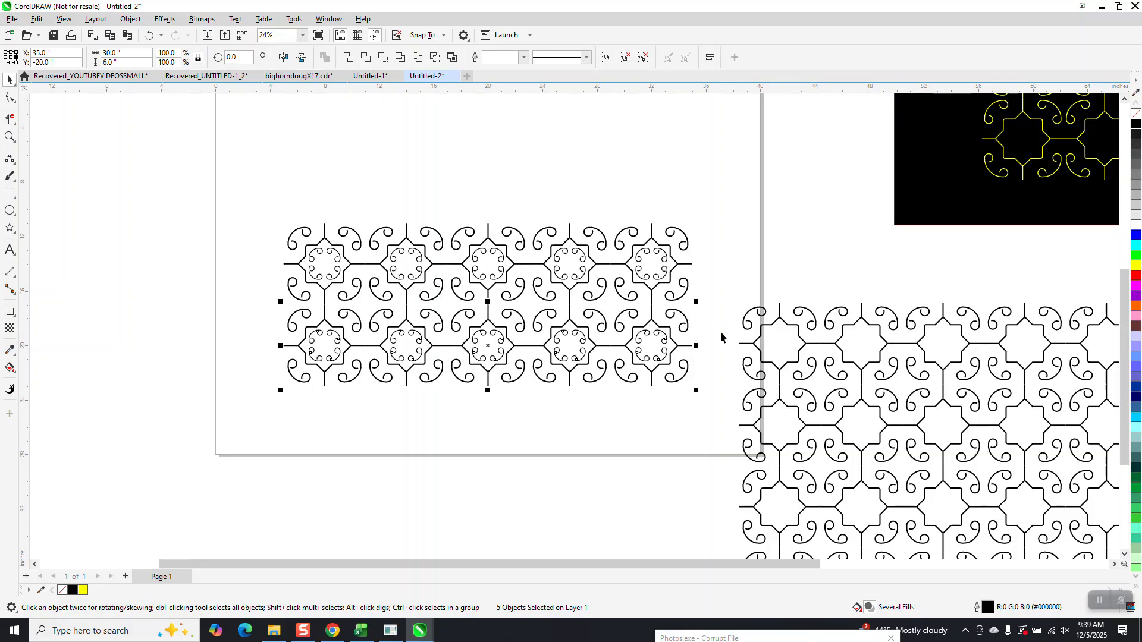
scroll(591, 340, down, 2)
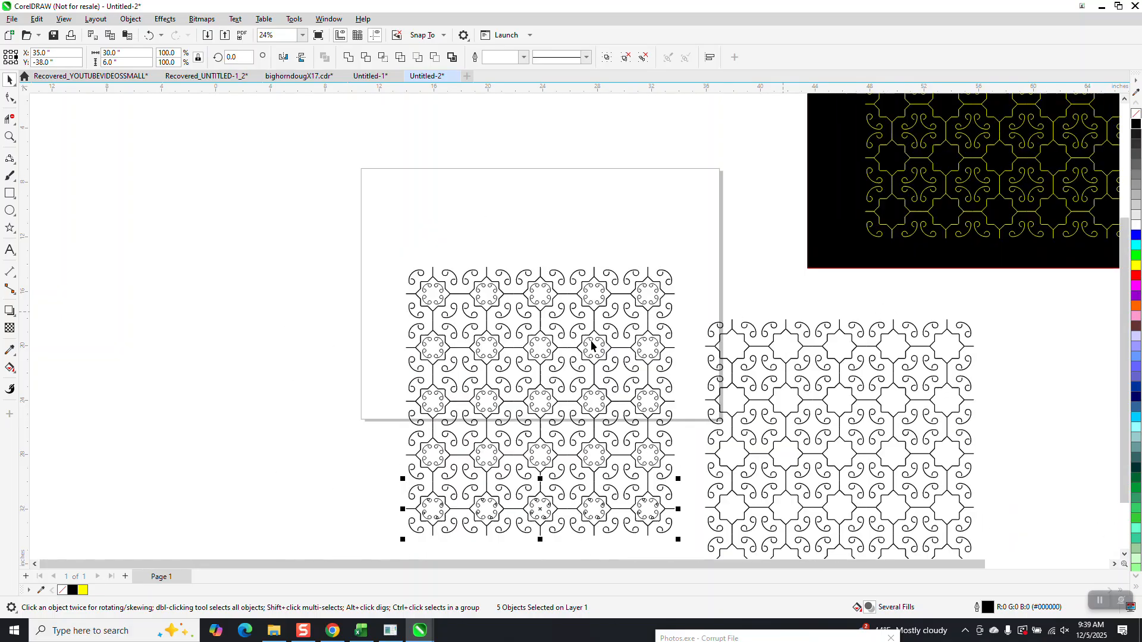
Step: Group all 25 tiles of the new grid and centre the group on the page
drag(428, 260, 608, 447)
drag(648, 500, 653, 501)
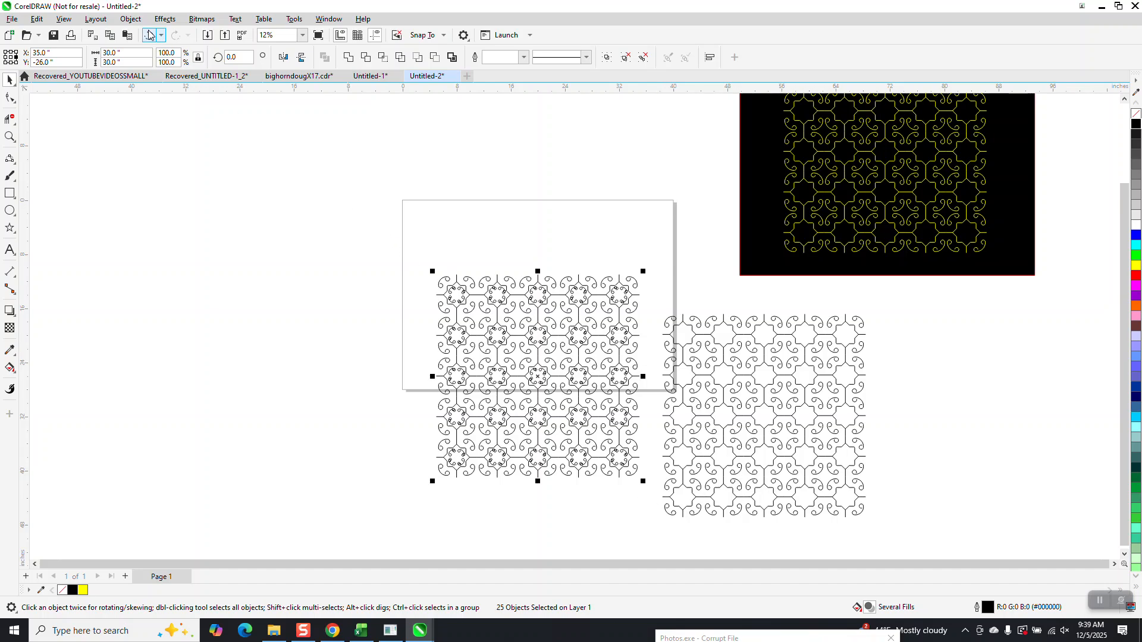
click(131, 18)
mouse_move(203, 224)
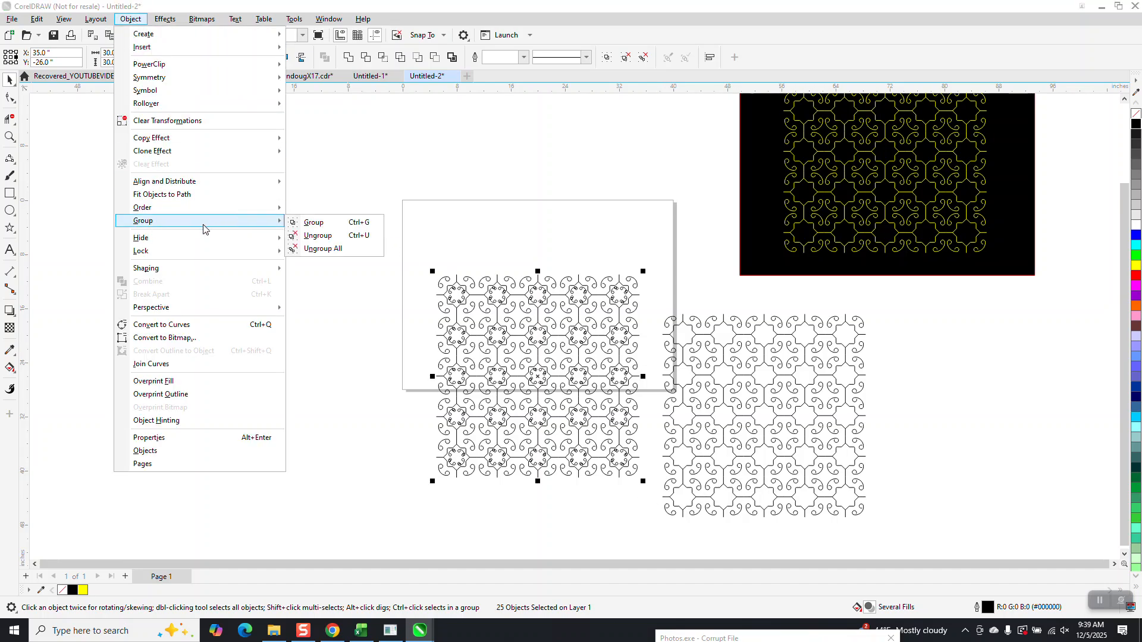
click(315, 222)
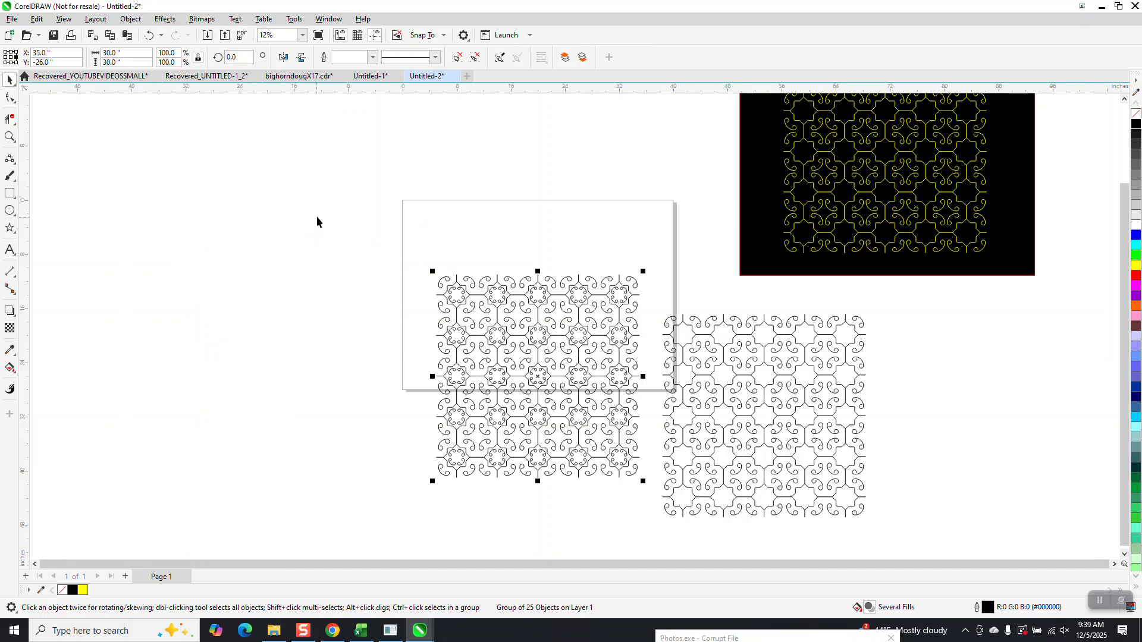
key(p)
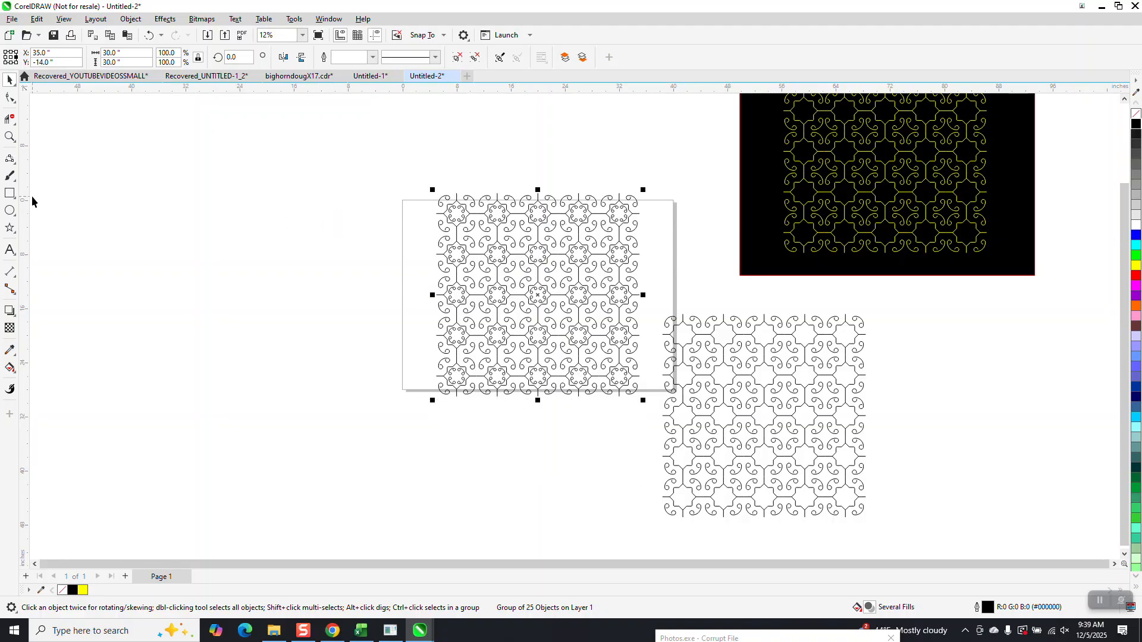
Step: Create a 30 by 30 inch rectangle around the grouped pattern and nudge it 6 inches to the left
double_click(9, 193)
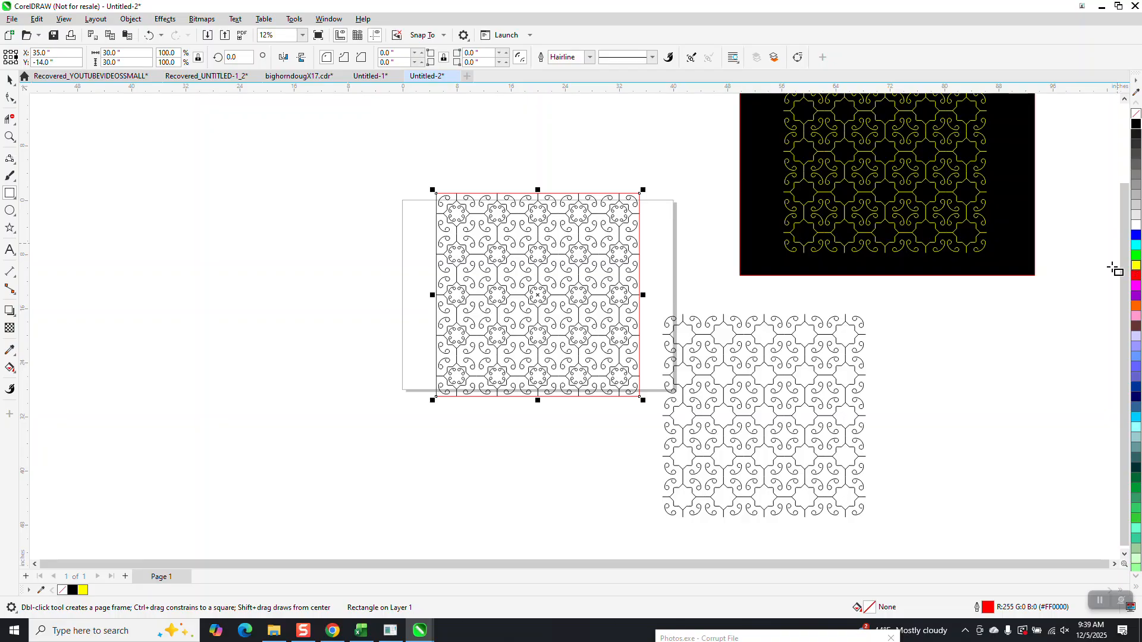
key(Left)
click(9, 79)
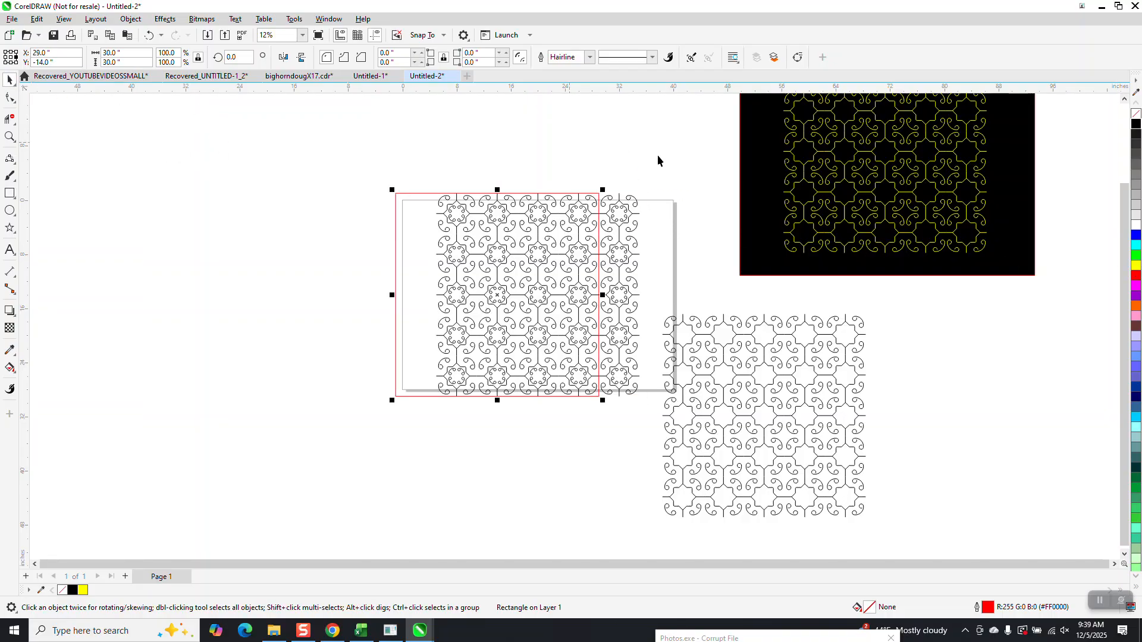
Step: Change the outline colour of the grouped pattern to yellow
click(637, 203)
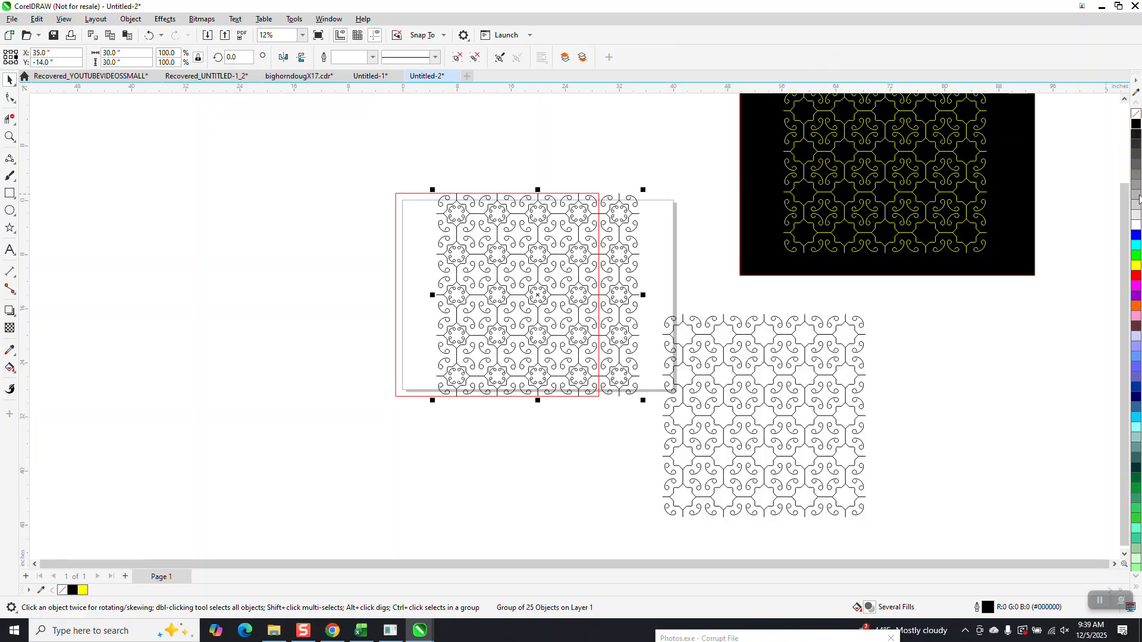
right_click(1136, 257)
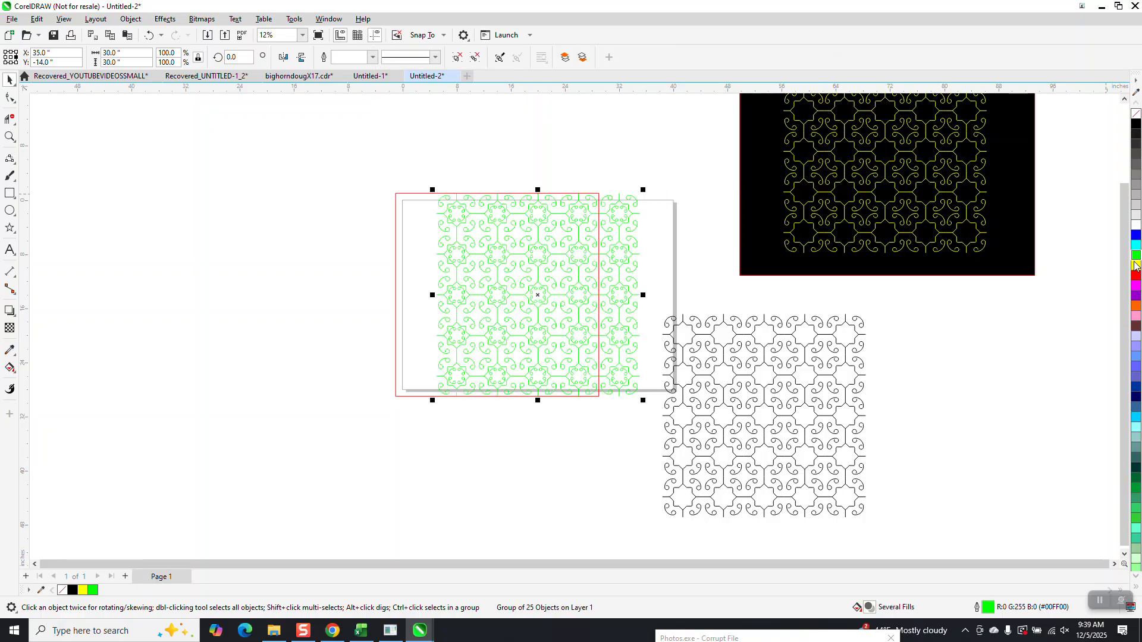
right_click(1135, 265)
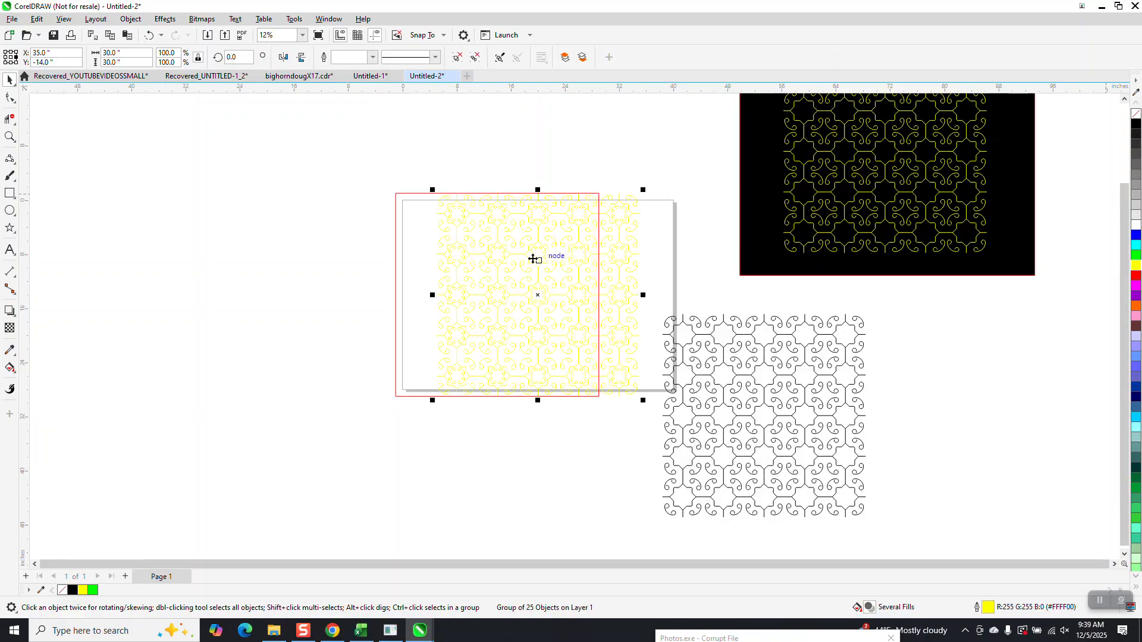
Step: Turn the rectangle into a black background without outline, placed behind the yellow pattern and centred on the page
click(416, 226)
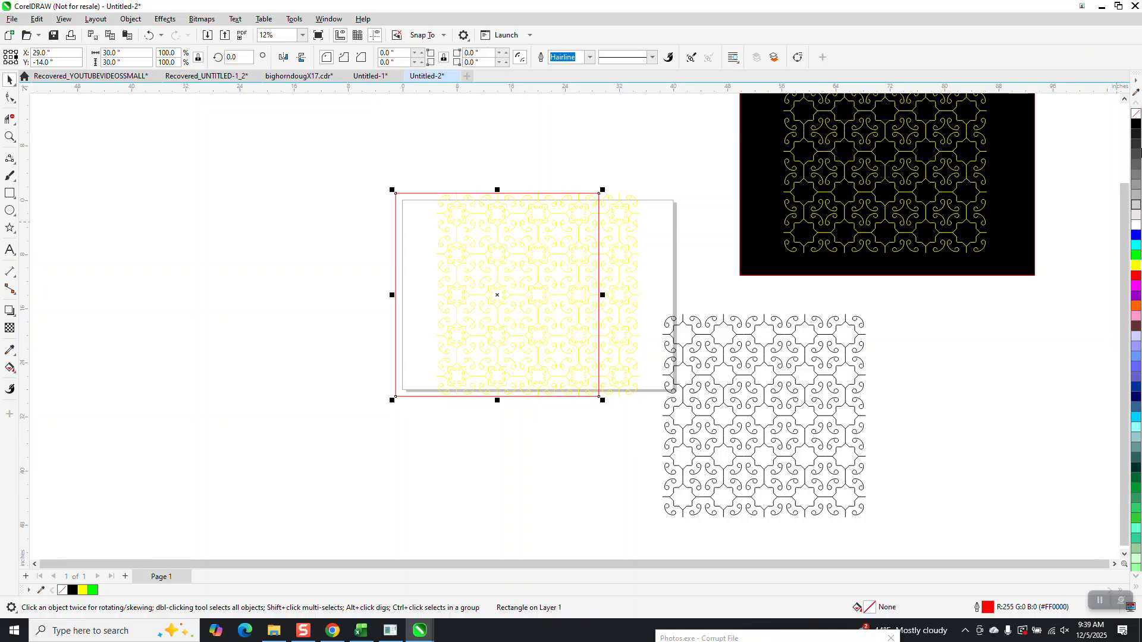
click(1136, 123)
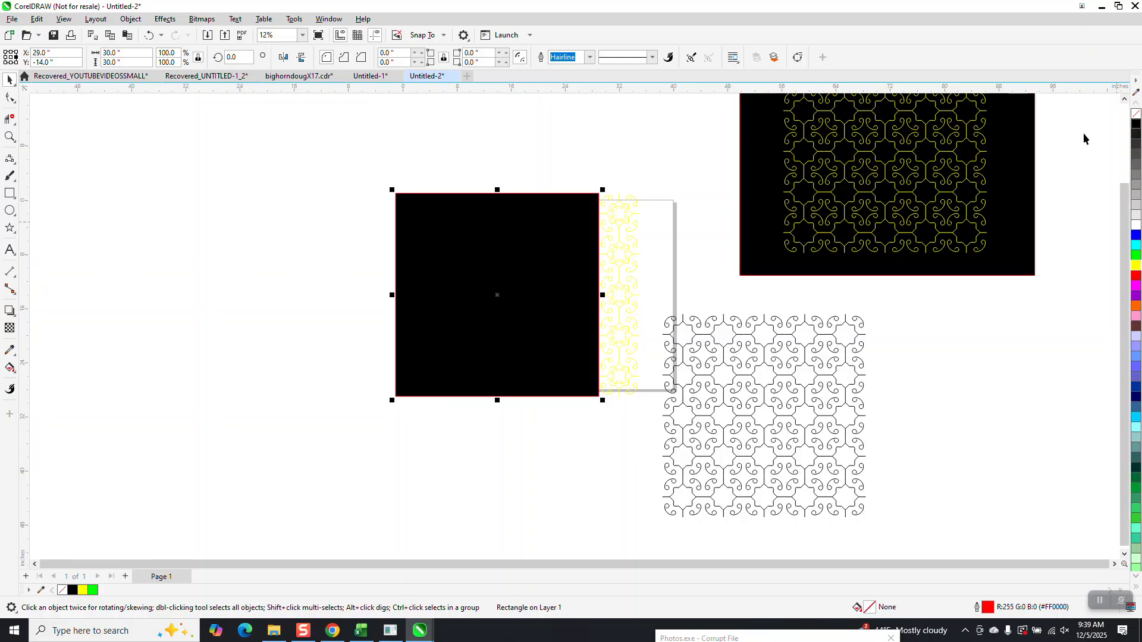
click(132, 19)
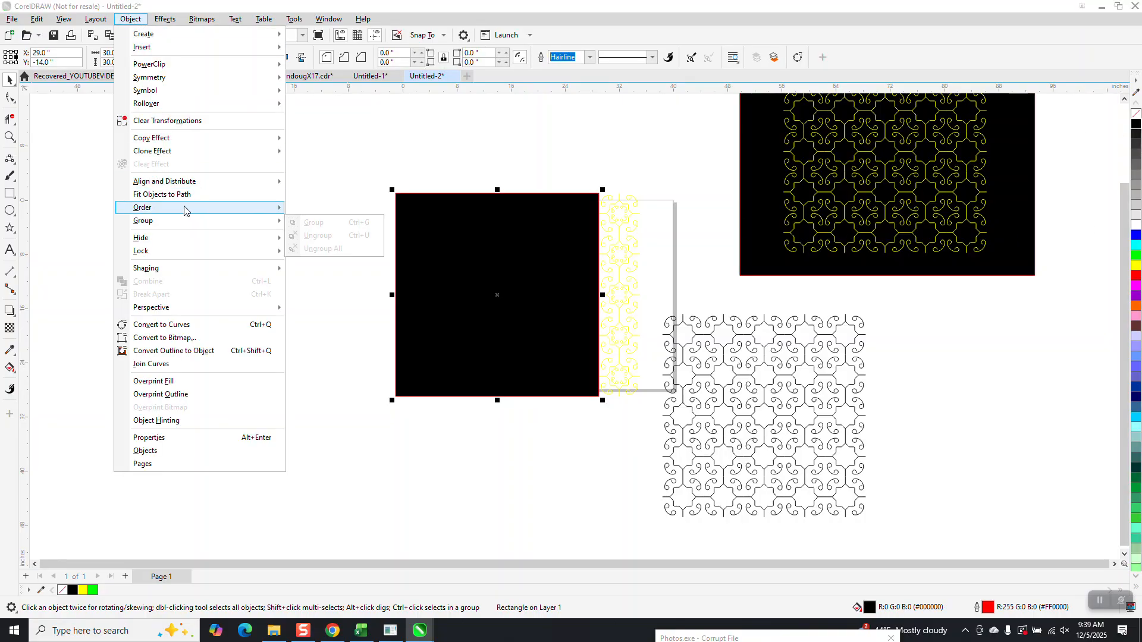
mouse_move(184, 208)
click(346, 224)
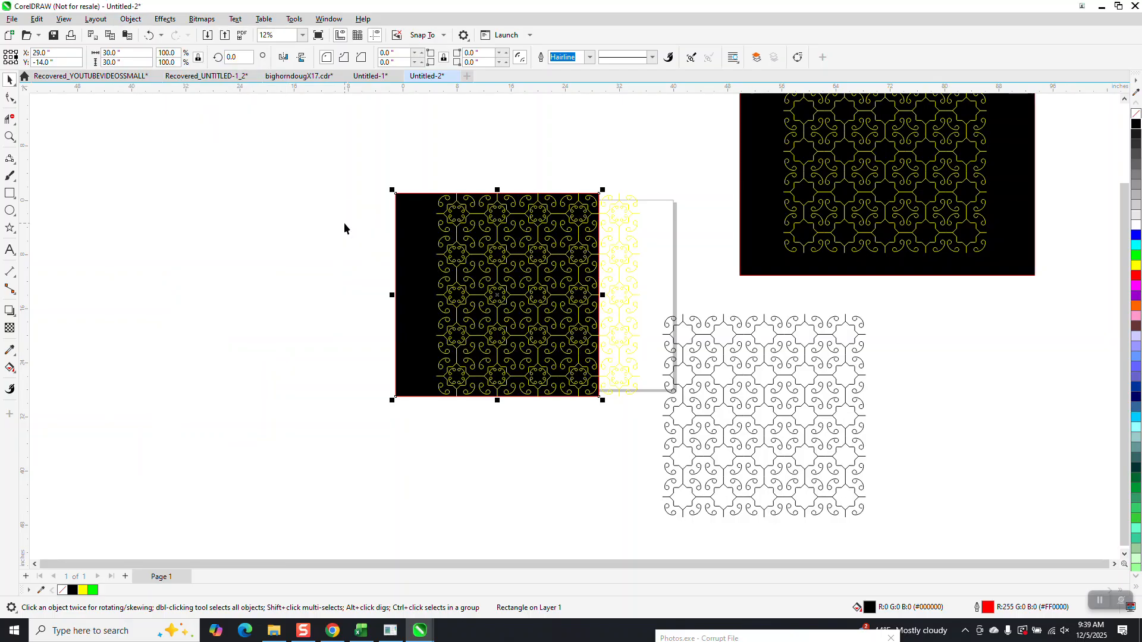
key(p)
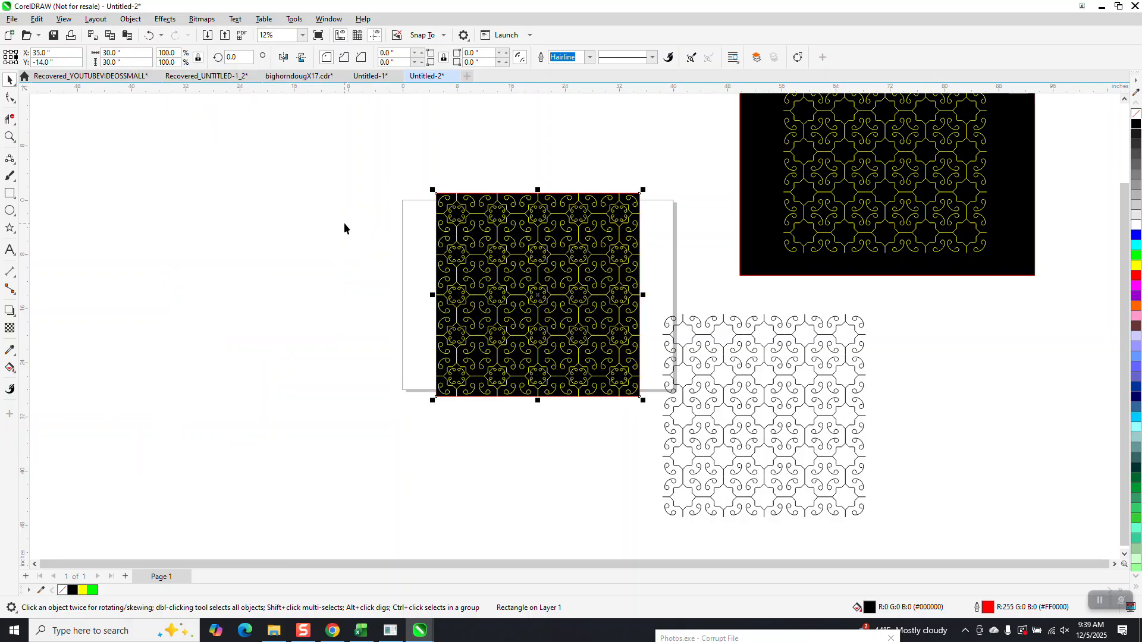
right_click(1135, 114)
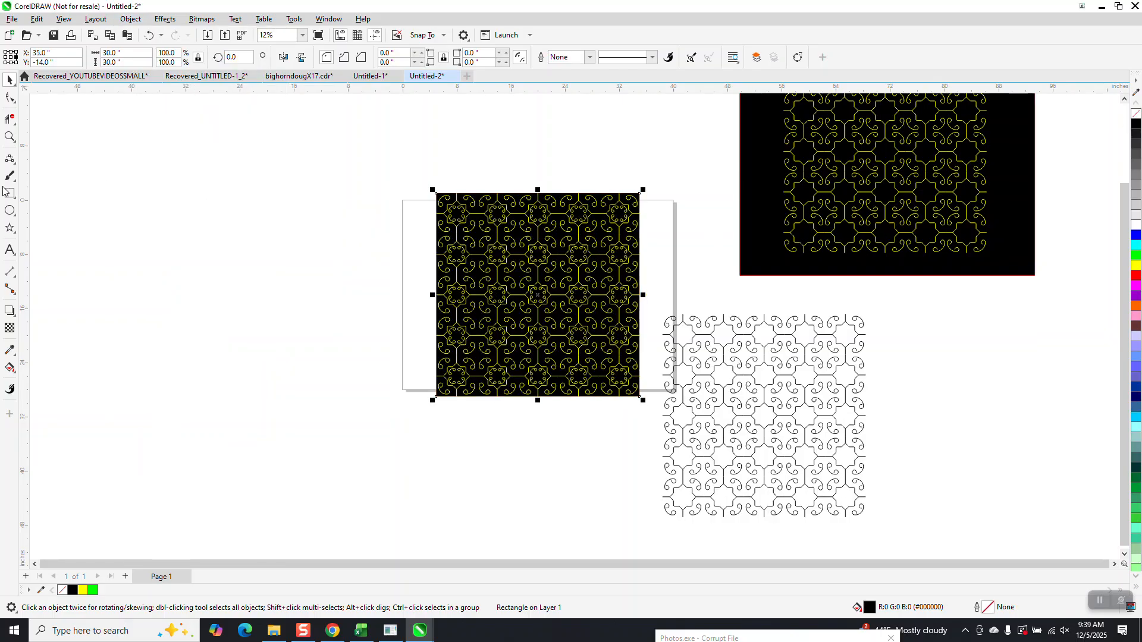
Step: Examine the yellow tiles on the black background up close and as a whole pattern
click(9, 136)
drag(492, 211, 590, 301)
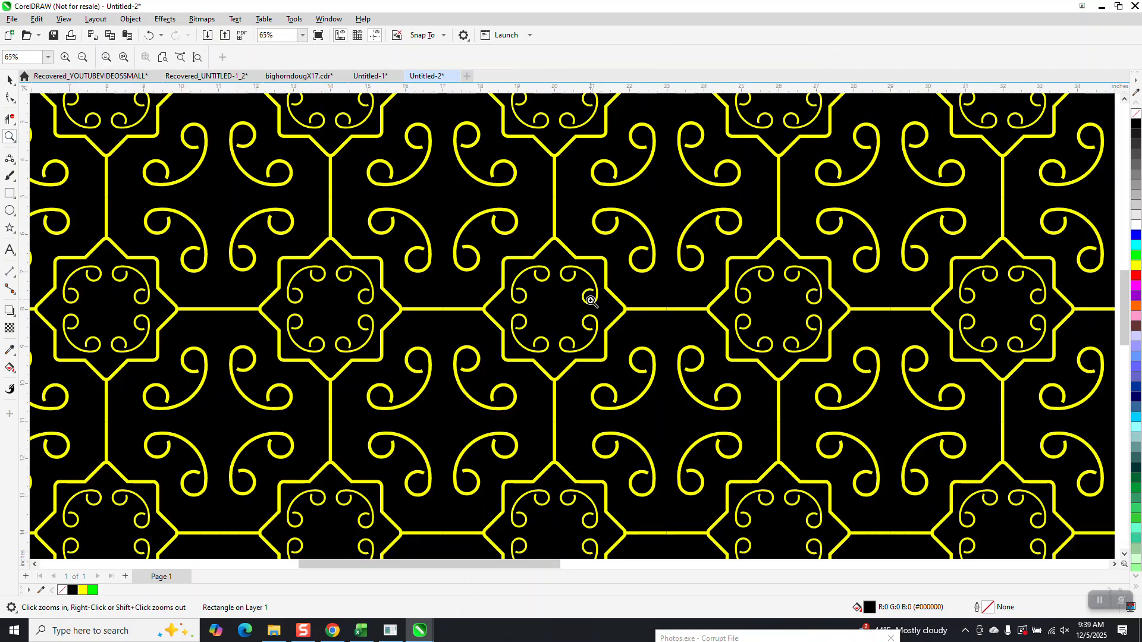
right_click(586, 293)
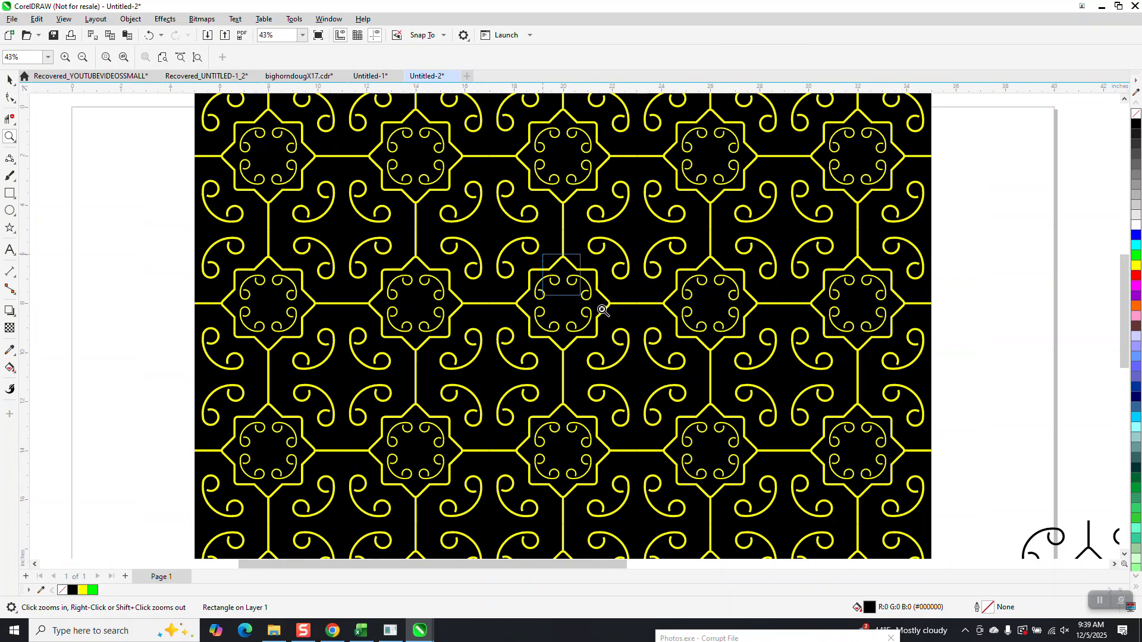
click(592, 295)
scroll(628, 320, down, 2)
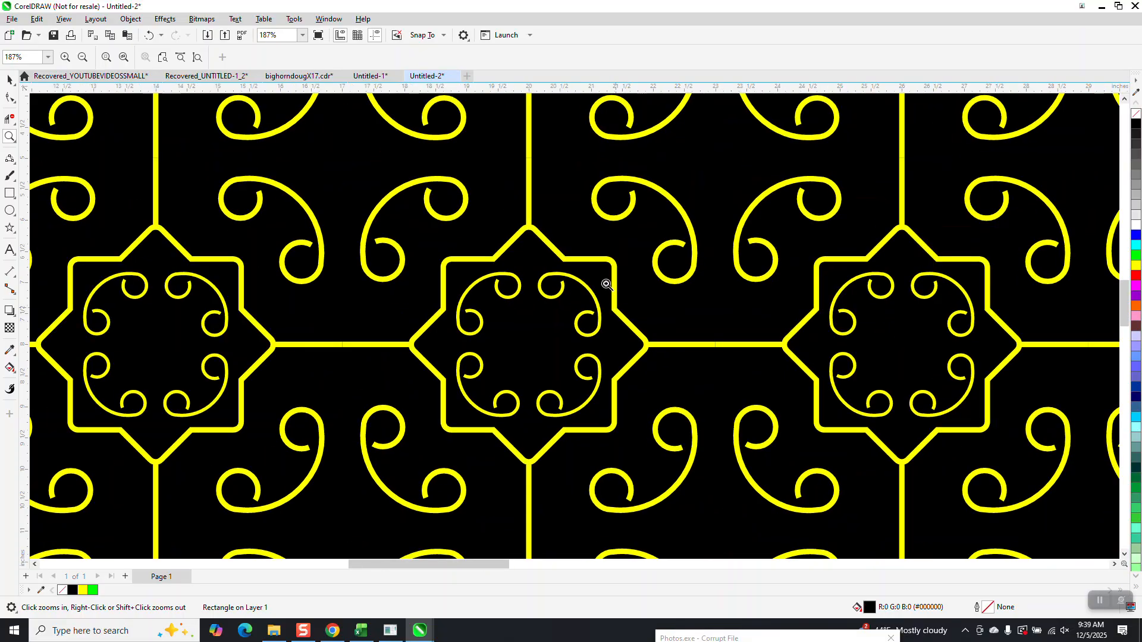
scroll(584, 258, down, 1)
scroll(576, 267, down, 1)
scroll(570, 266, down, 4)
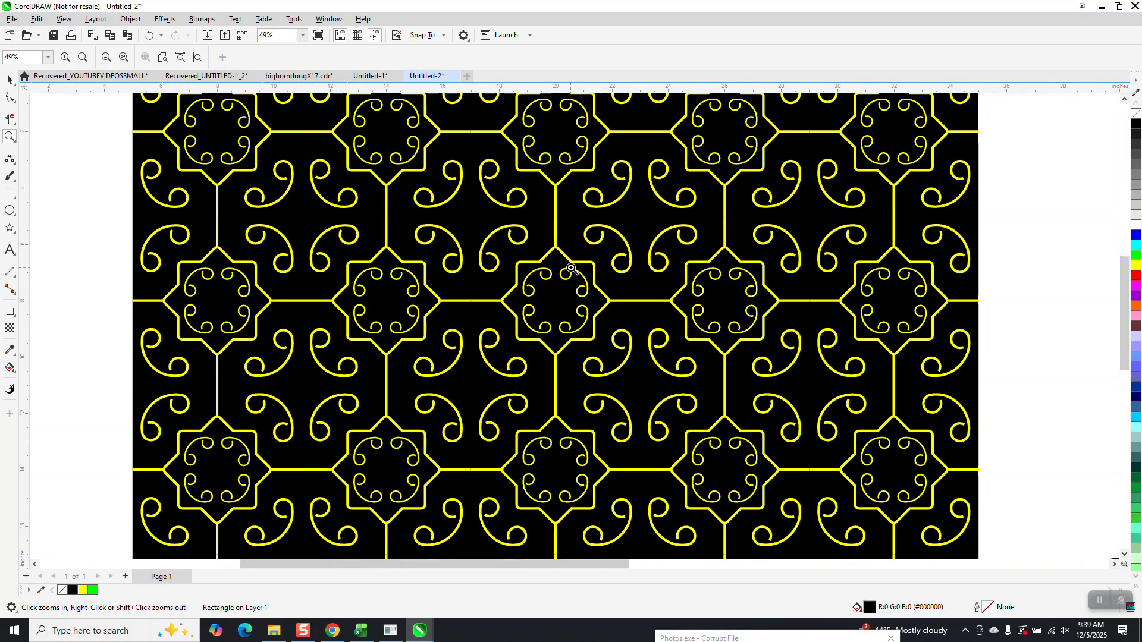
scroll(567, 263, down, 1)
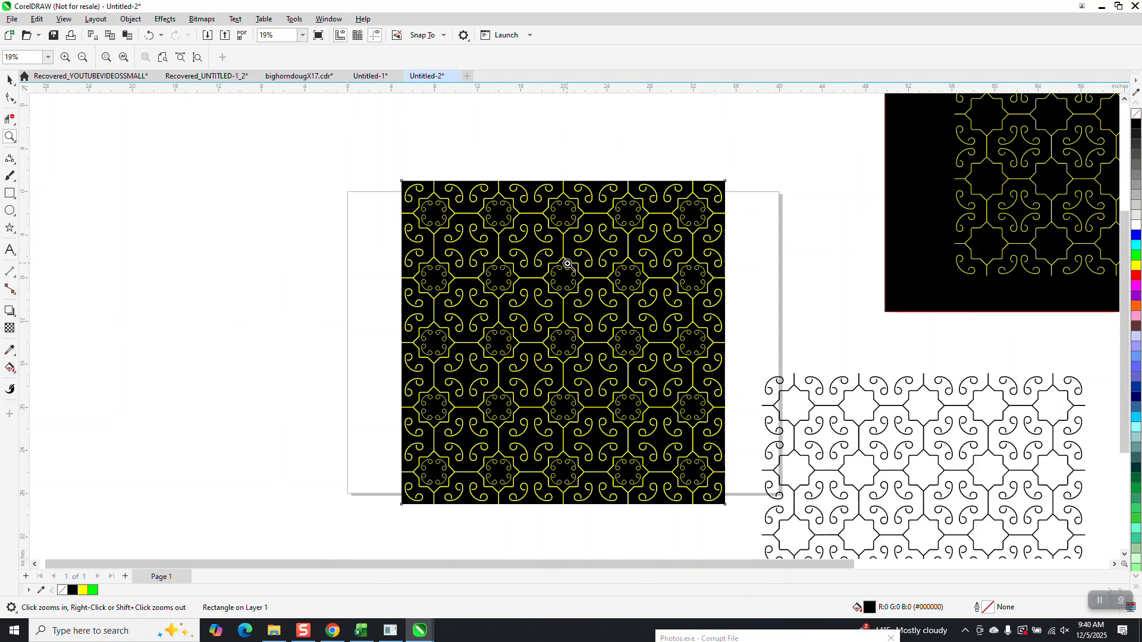